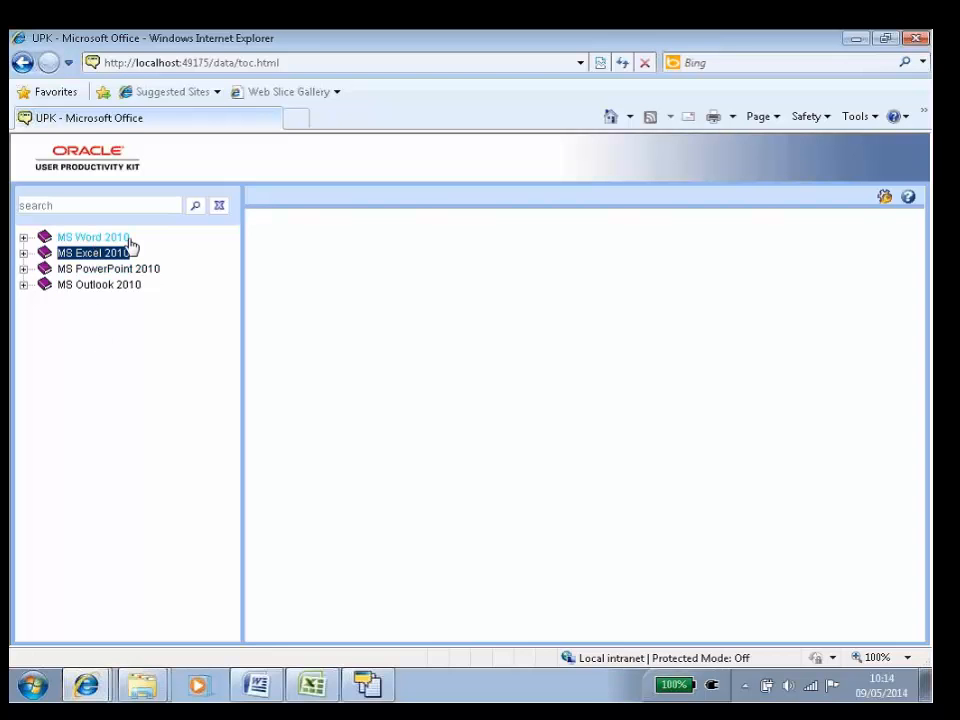
Expand the MS Word 2010 and MS Excel 2010 modules in the outline and show the Excel 2010 Basics introduction
{"action": "left_click", "coordinate": [23, 237]}
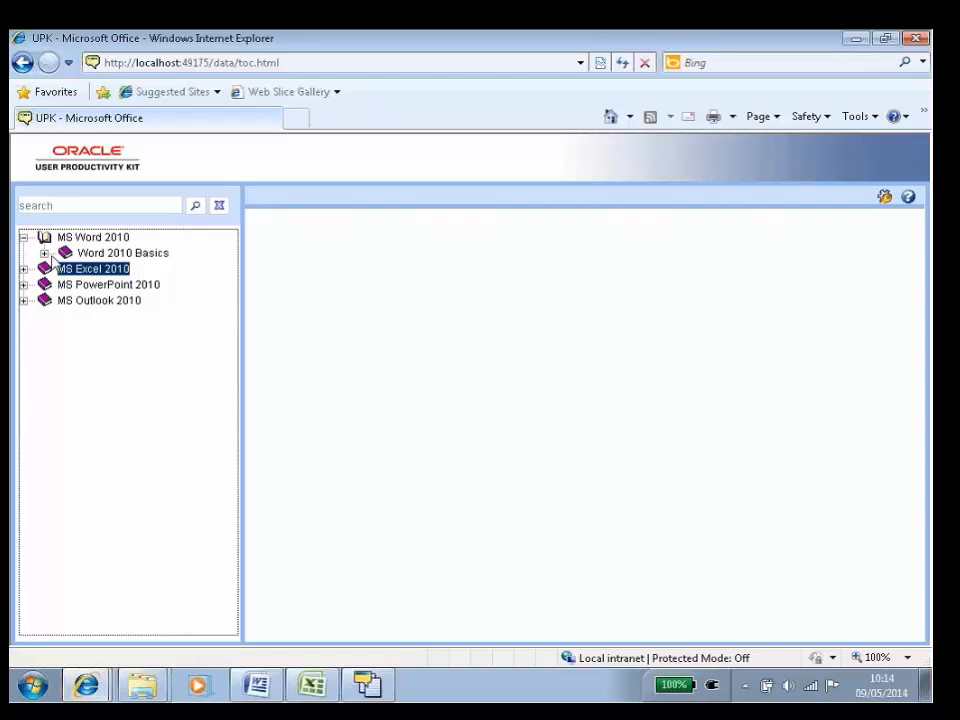
{"action": "left_click", "coordinate": [44, 253]}
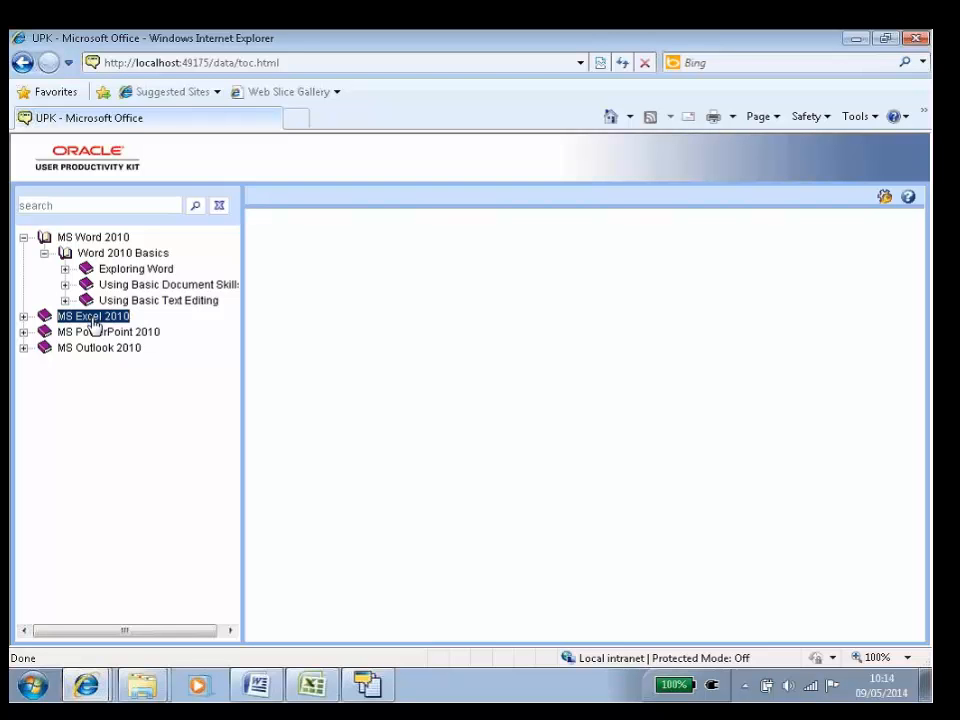
{"action": "left_click", "coordinate": [23, 316]}
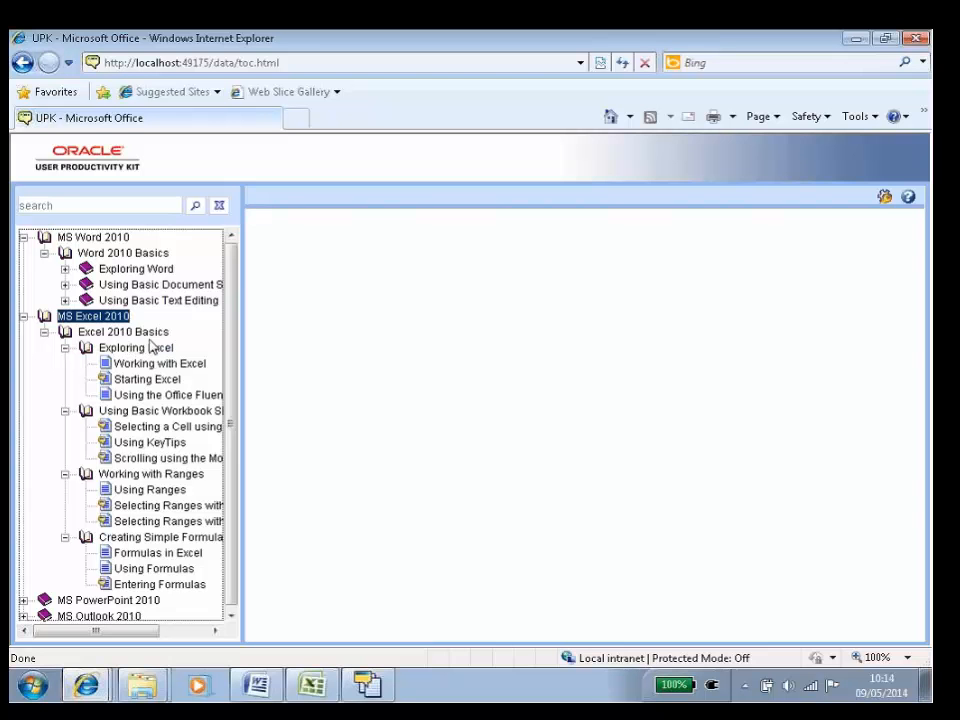
{"action": "left_click", "coordinate": [150, 332]}
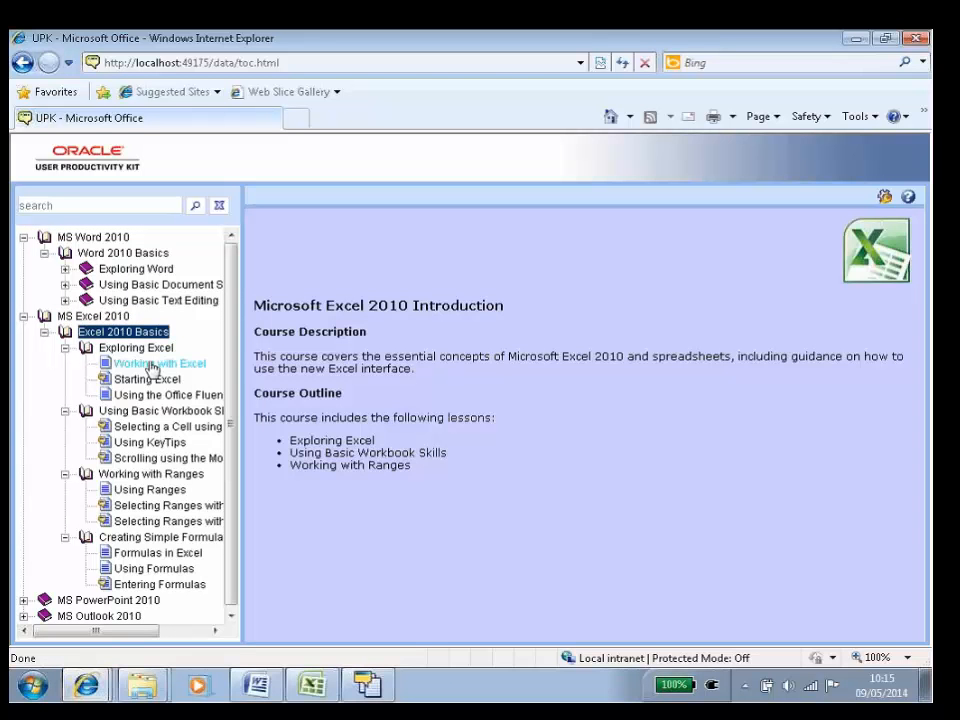
View the Working with Excel and Starting Excel topics, and open the Entering Formulas topic
{"action": "left_click", "coordinate": [152, 365]}
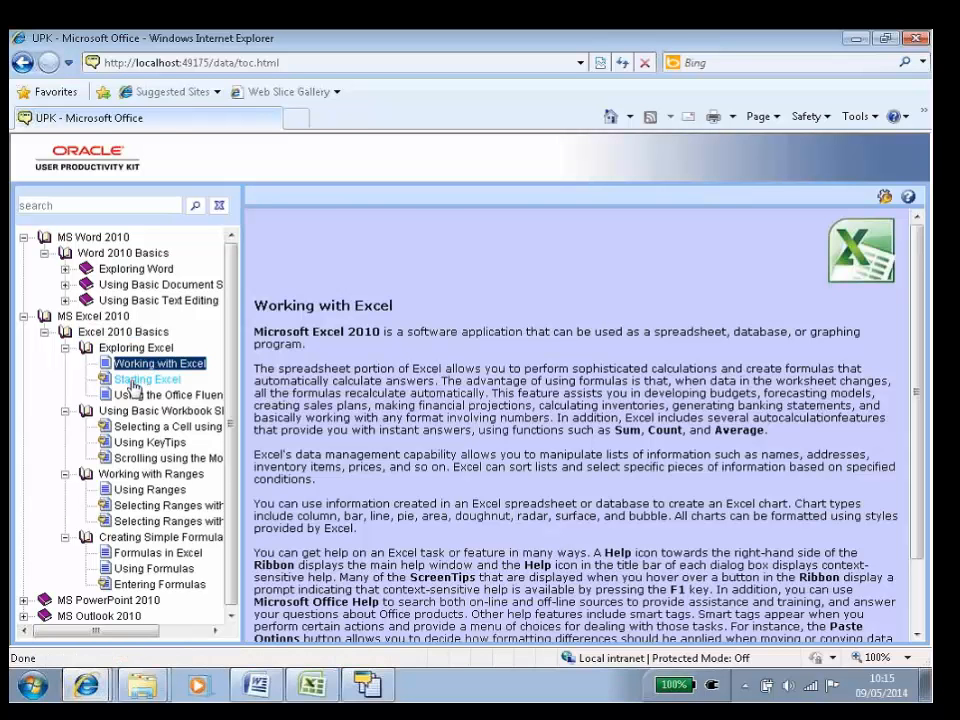
{"action": "left_click", "coordinate": [133, 384]}
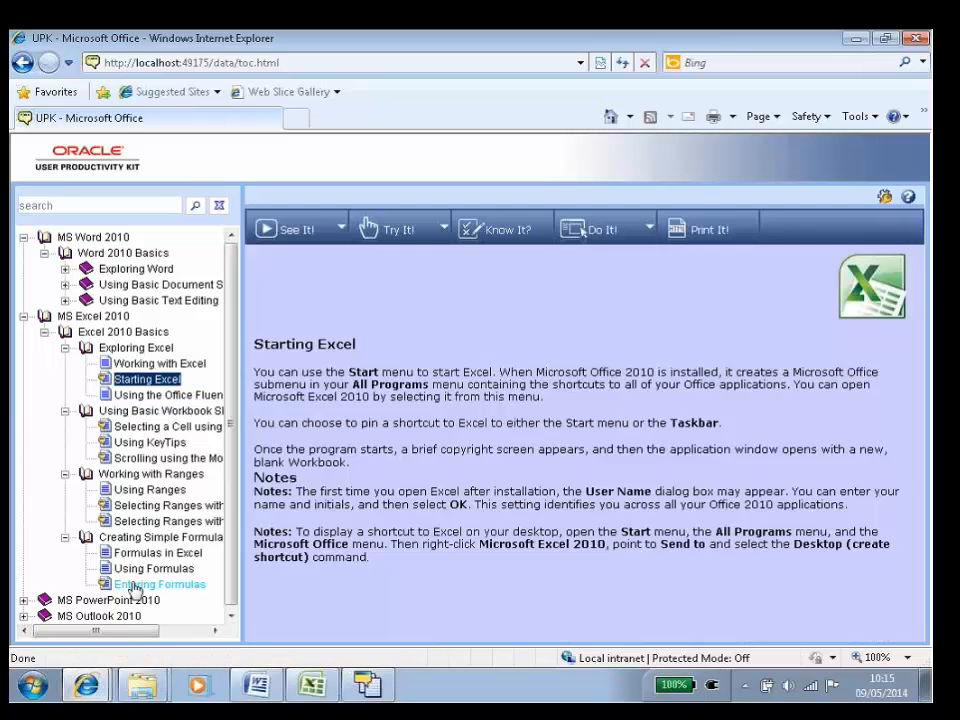
{"action": "left_click", "coordinate": [134, 584]}
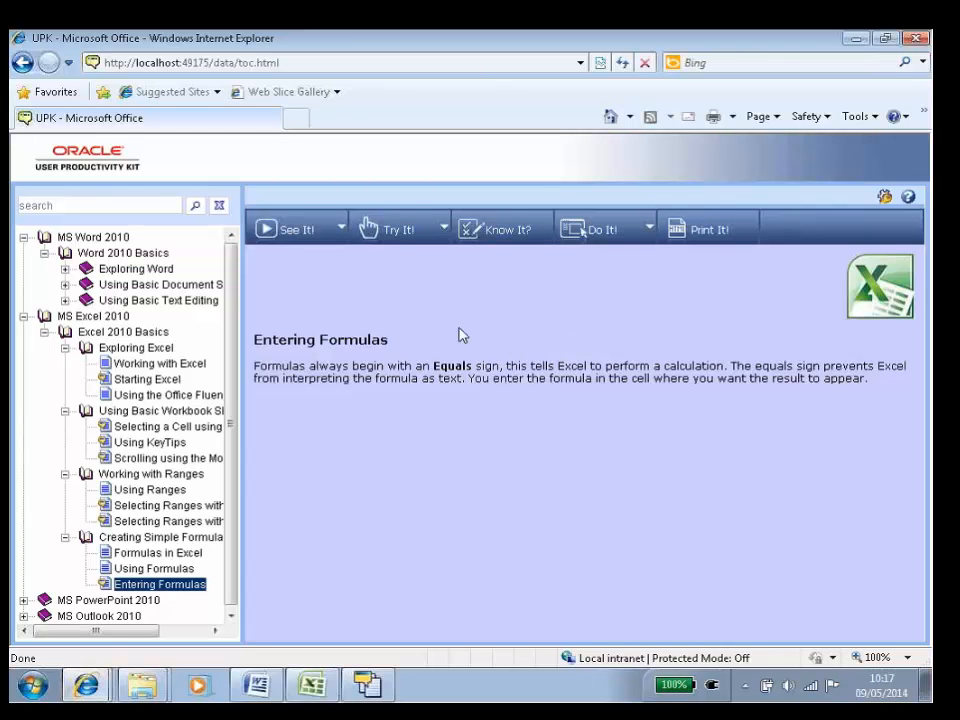
Play Entering Formulas in See It! mode, reading its introduction and continuing through the start of the net profit formula in B18
{"action": "left_click", "coordinate": [296, 230]}
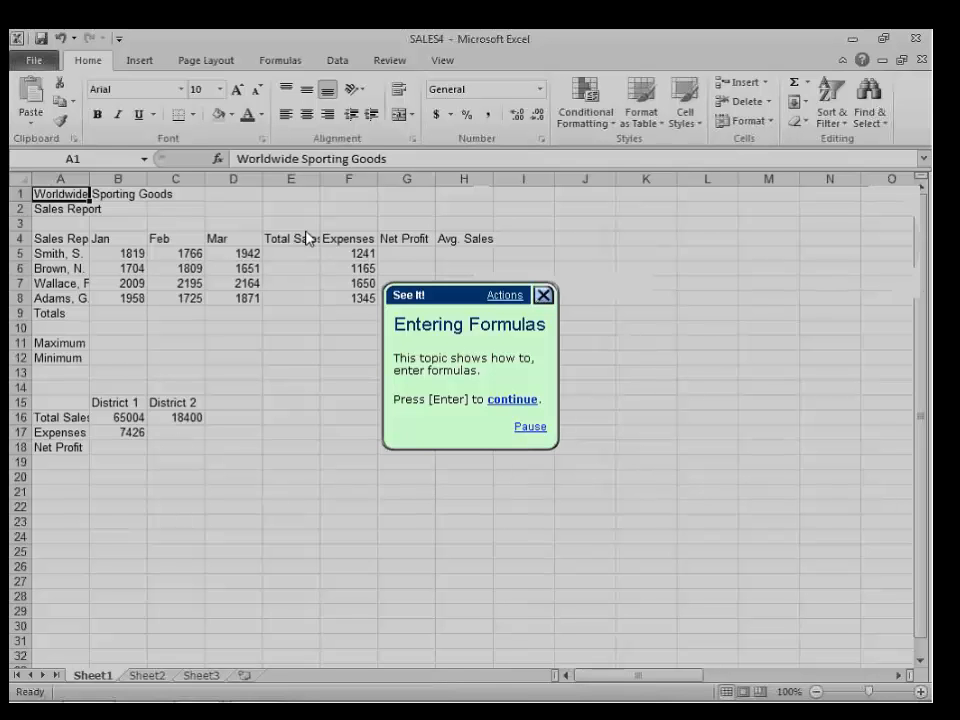
{"action": "left_click_drag", "start_coordinate": [395, 324], "coordinate": [545, 324]}
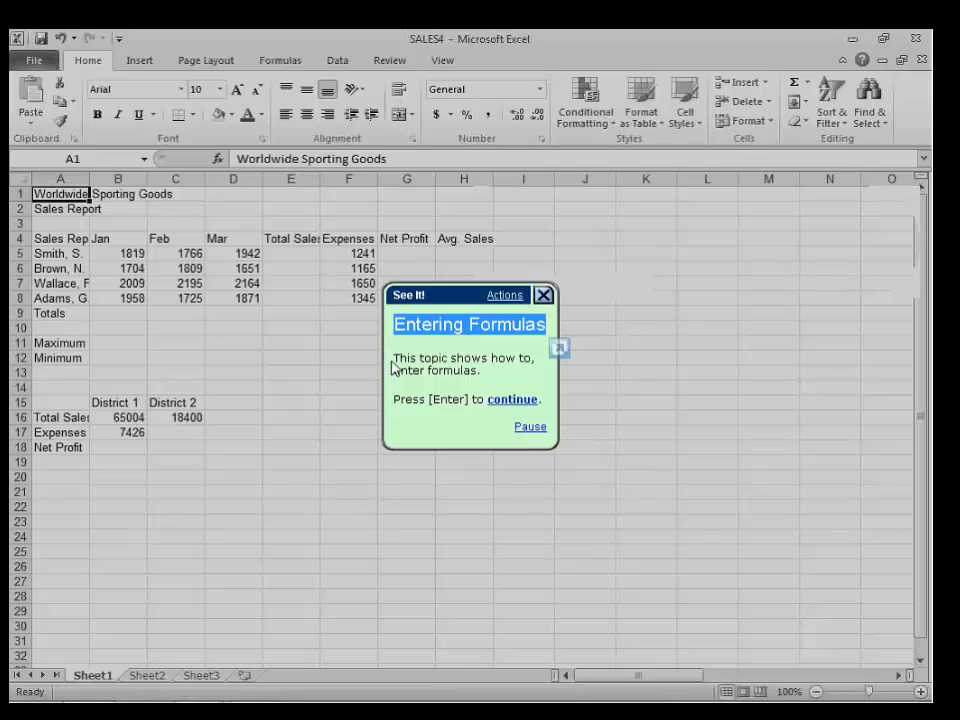
{"action": "left_click_drag", "start_coordinate": [394, 362], "coordinate": [499, 388]}
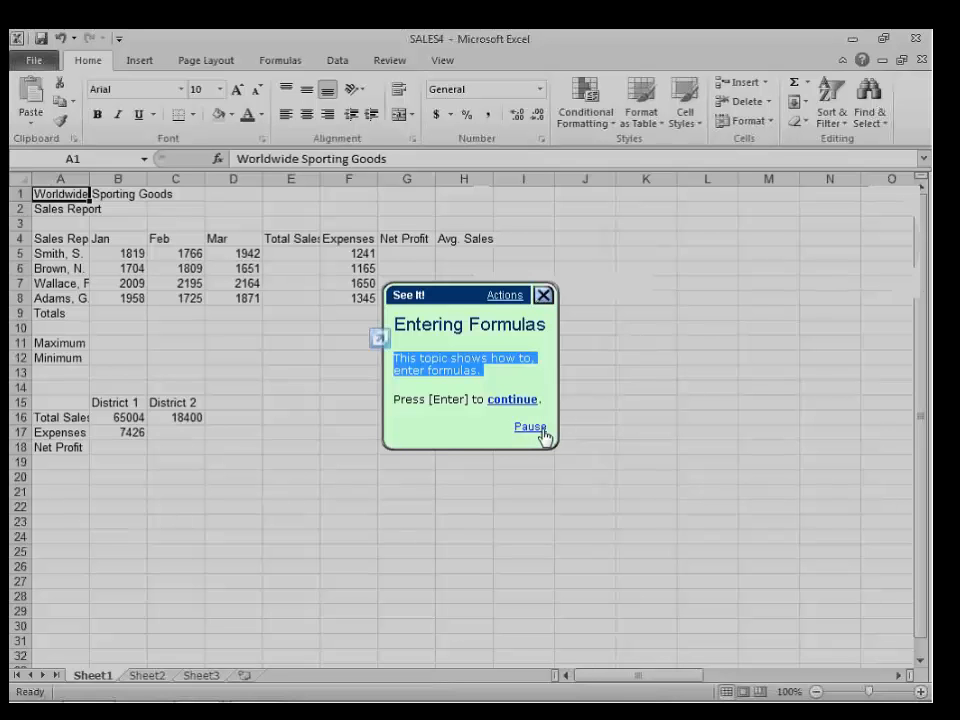
{"action": "left_click", "coordinate": [517, 401]}
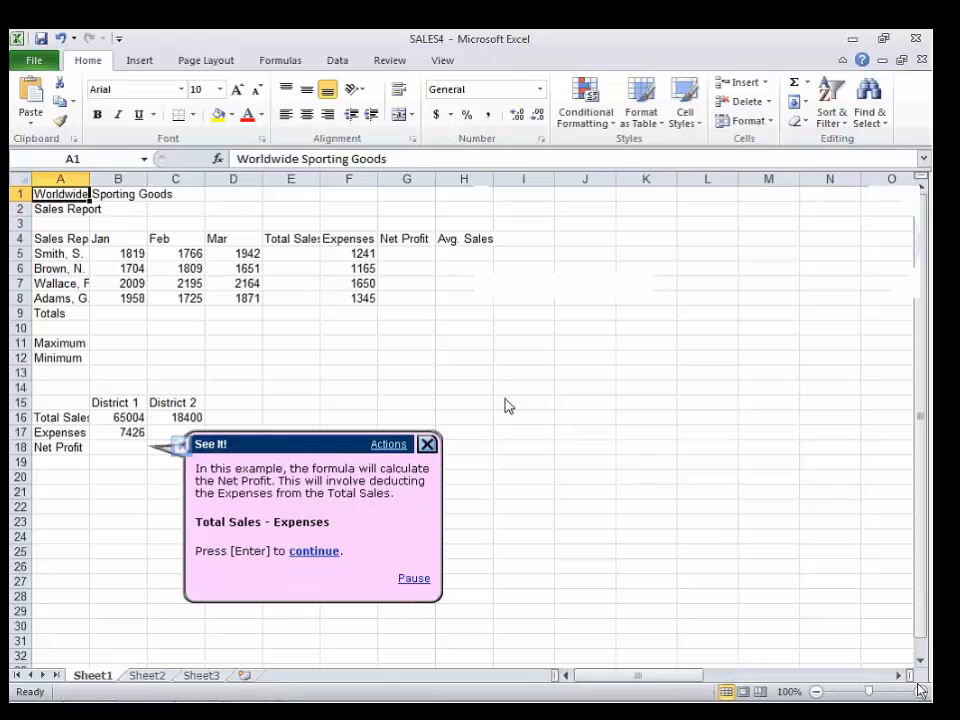
{"action": "left_click", "coordinate": [325, 551]}
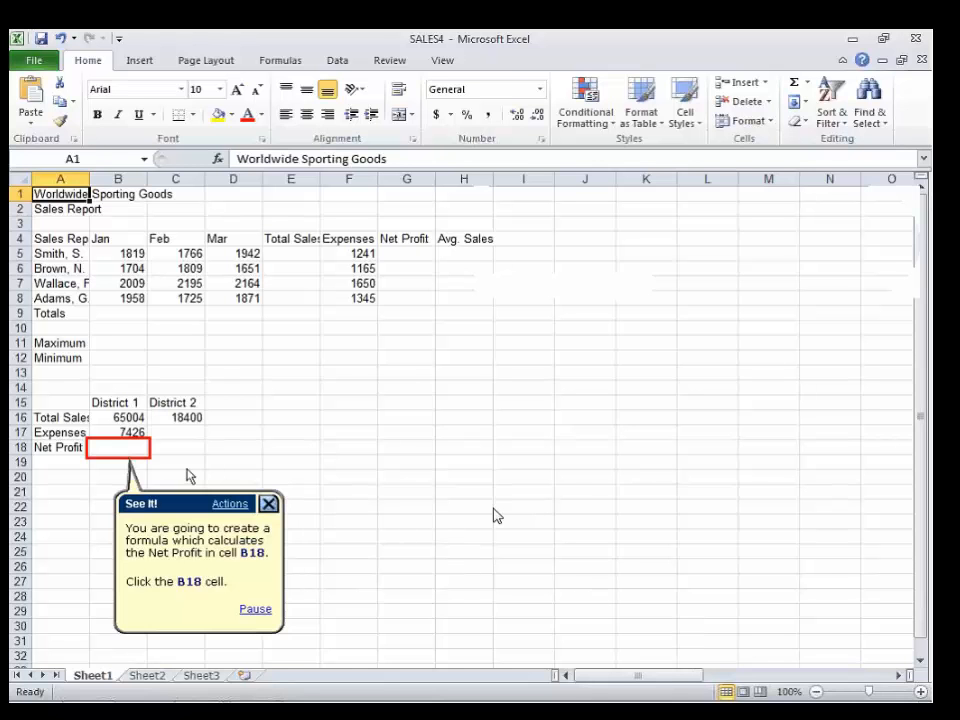
{"action": "left_click", "coordinate": [122, 451]}
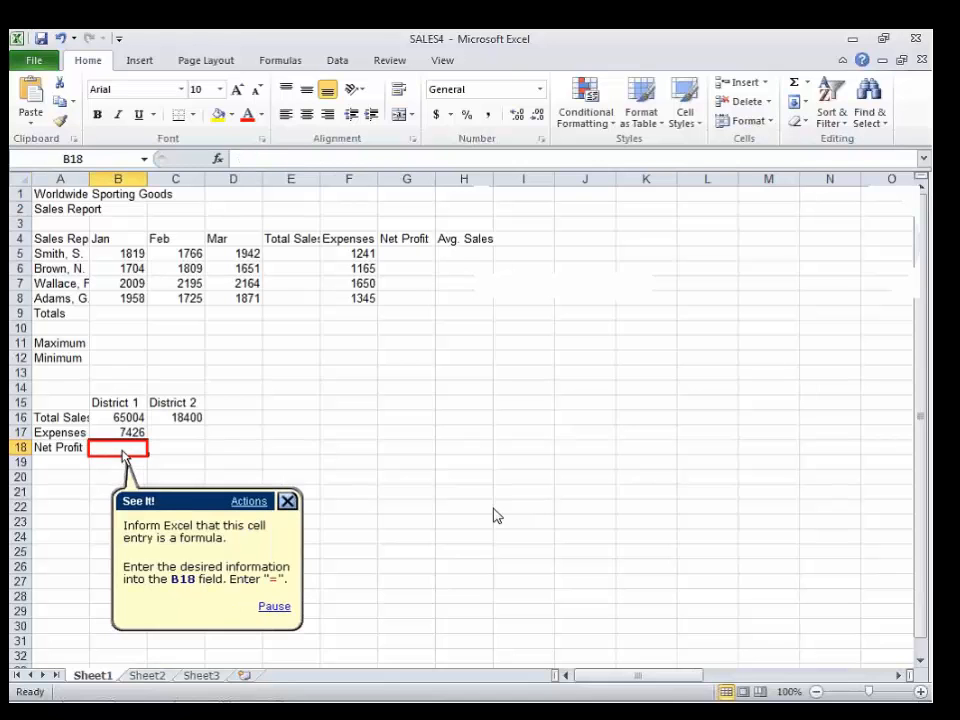
{"action": "type", "text": "="}
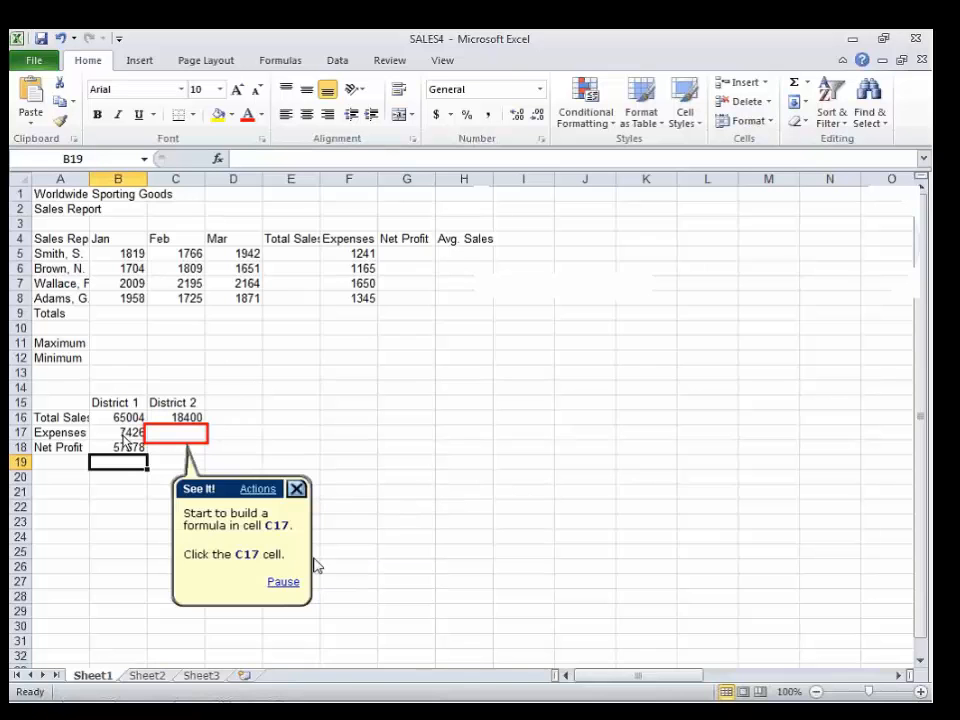
Pause the demonstration at the C17 formula instruction to read it, resume playback, and exit See It! mode
{"action": "left_click", "coordinate": [284, 583]}
{"action": "left_click_drag", "start_coordinate": [184, 513], "coordinate": [285, 527]}
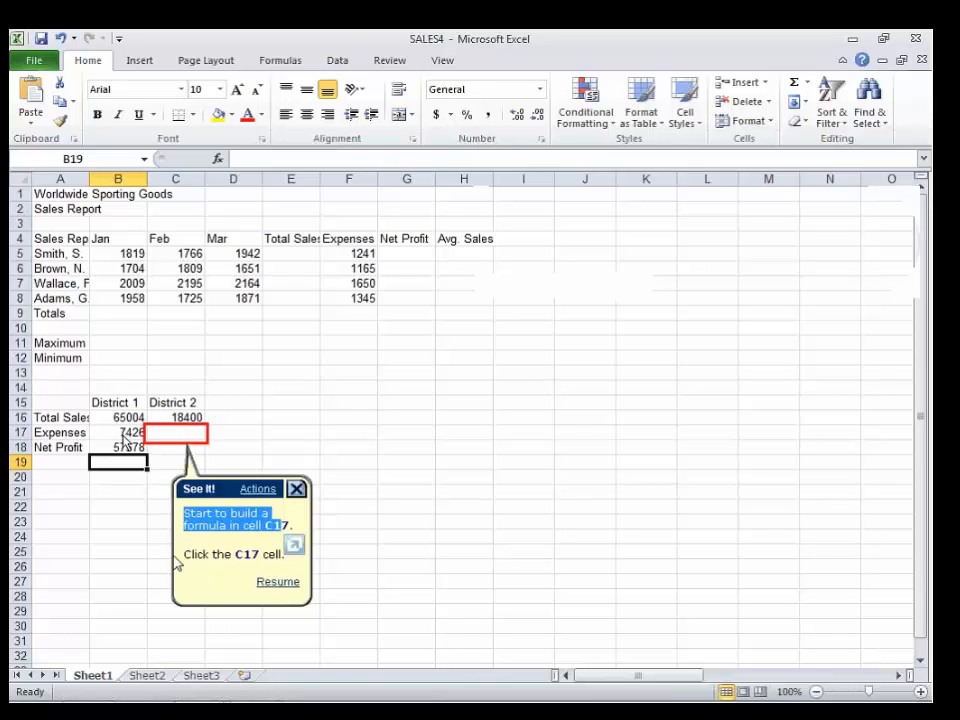
{"action": "left_click", "coordinate": [182, 551]}
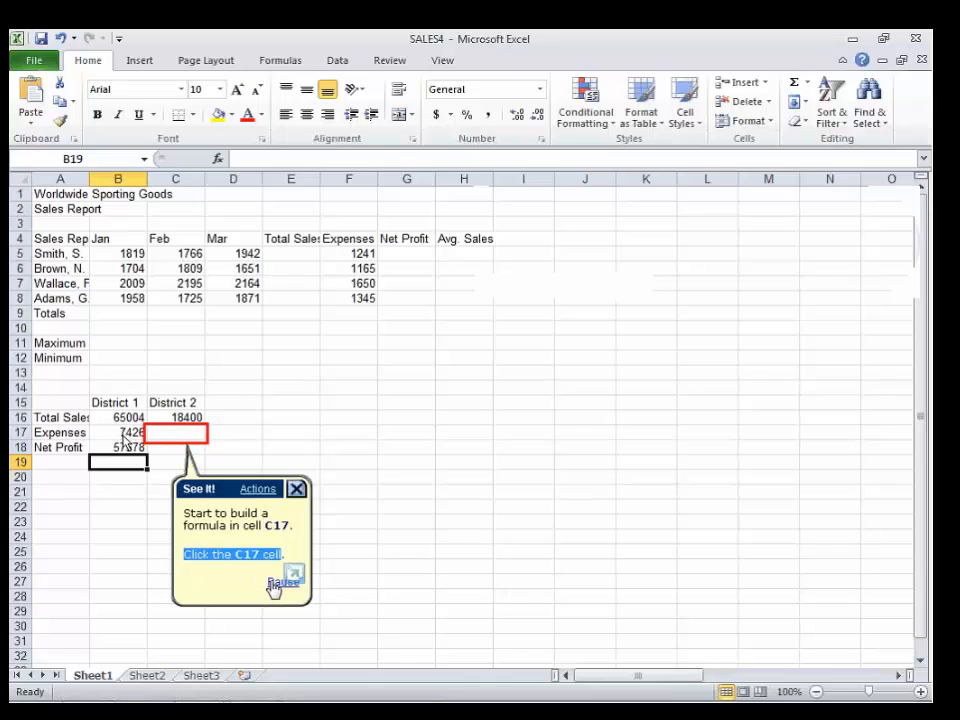
{"action": "left_click", "coordinate": [280, 584]}
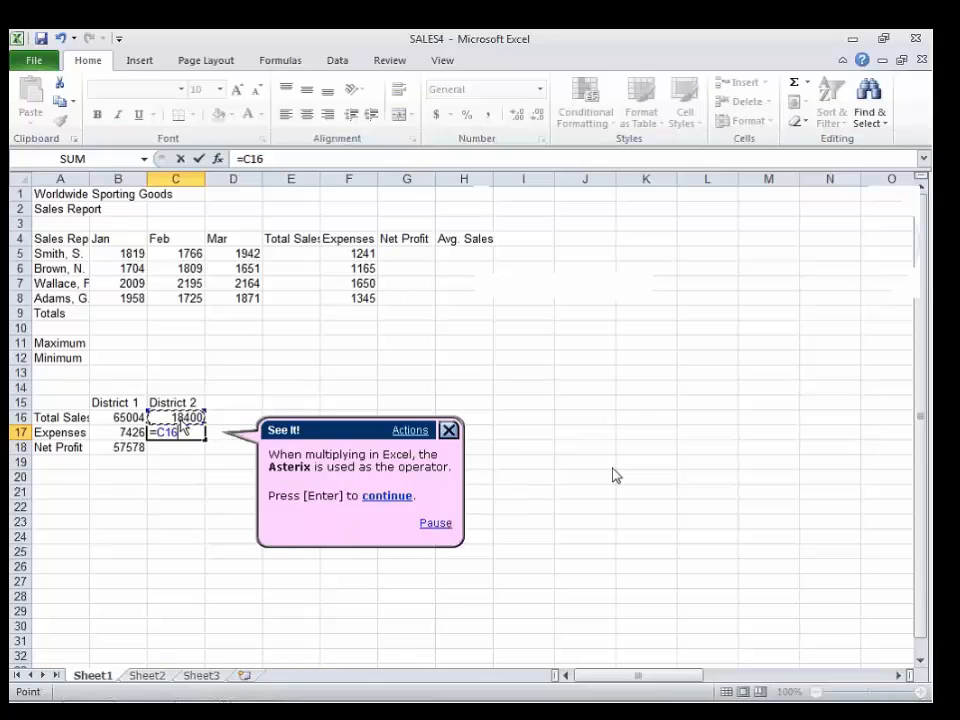
{"action": "key", "text": "Escape"}
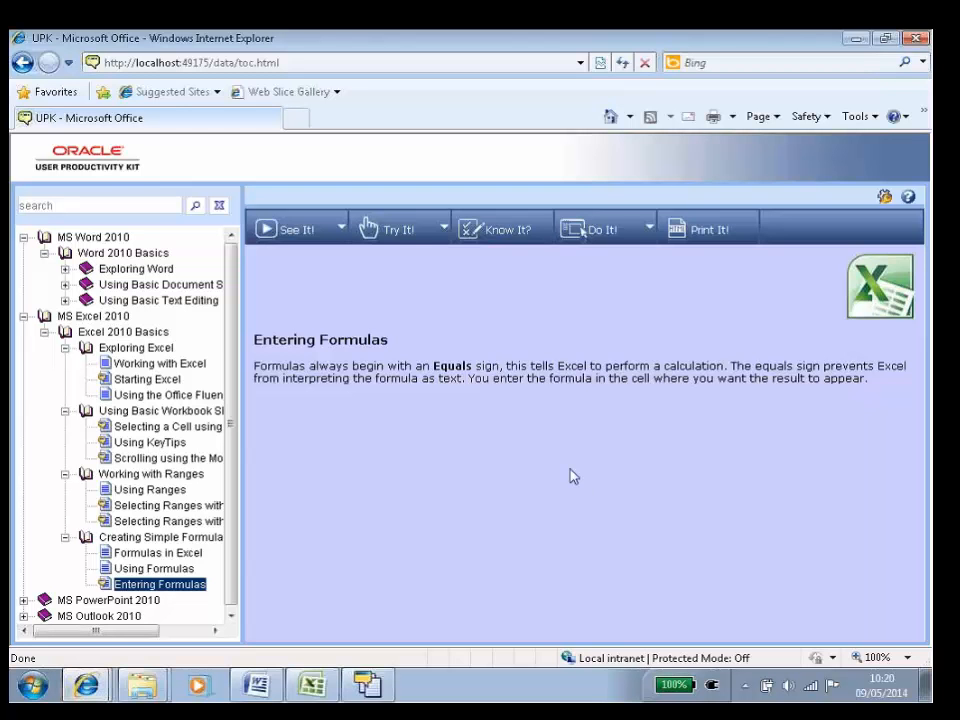
Launch Entering Formulas in Try It! mode and continue past the net profit explanation
{"action": "left_click", "coordinate": [408, 235]}
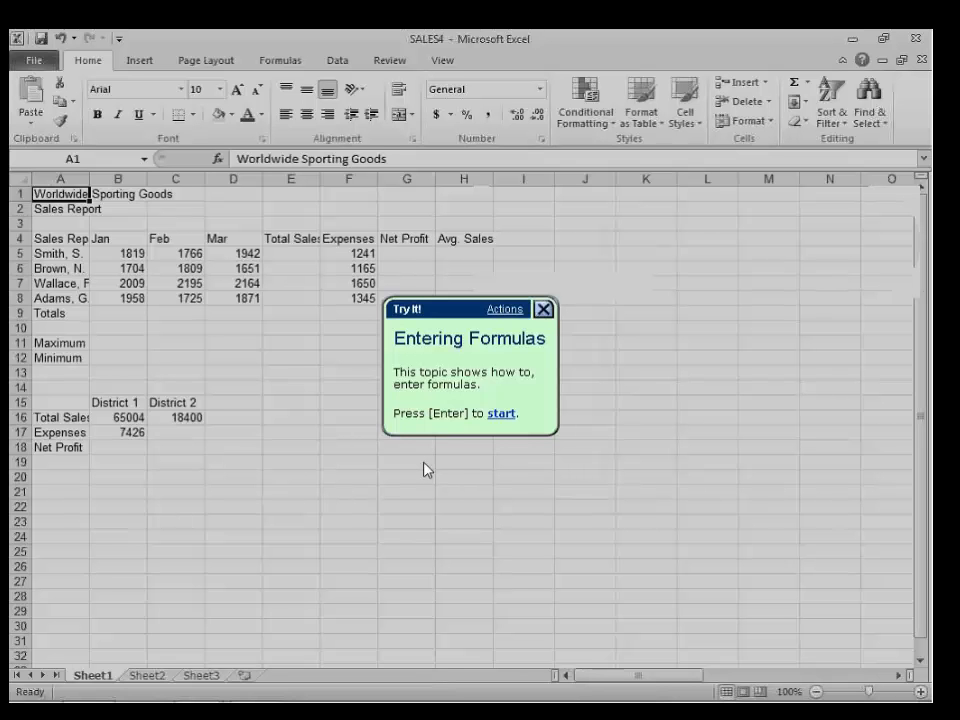
{"action": "left_click", "coordinate": [502, 415]}
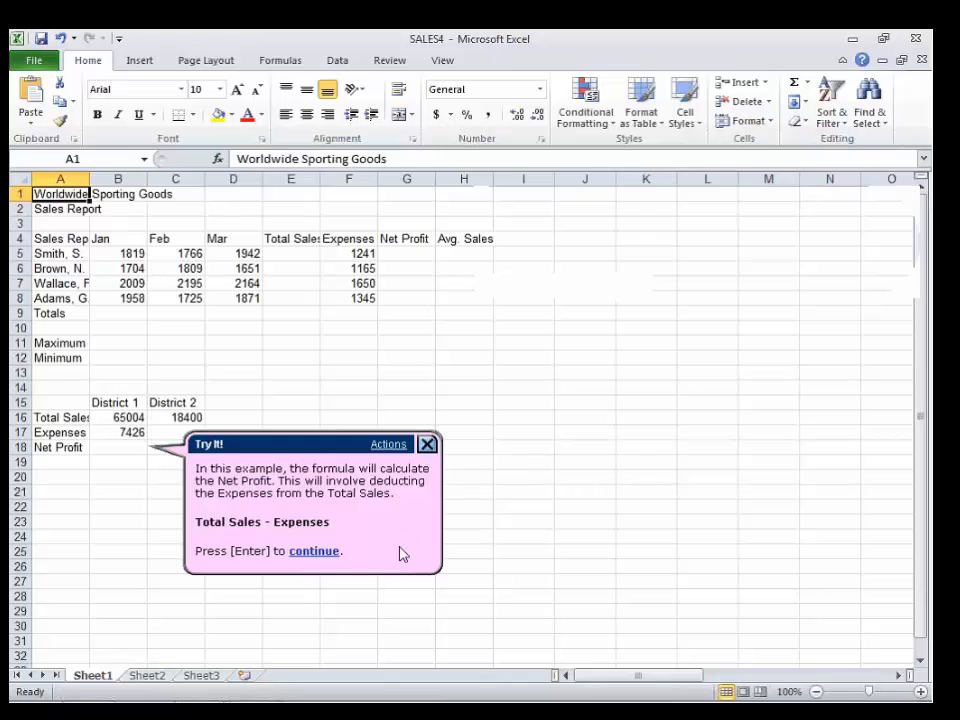
{"action": "left_click", "coordinate": [314, 551]}
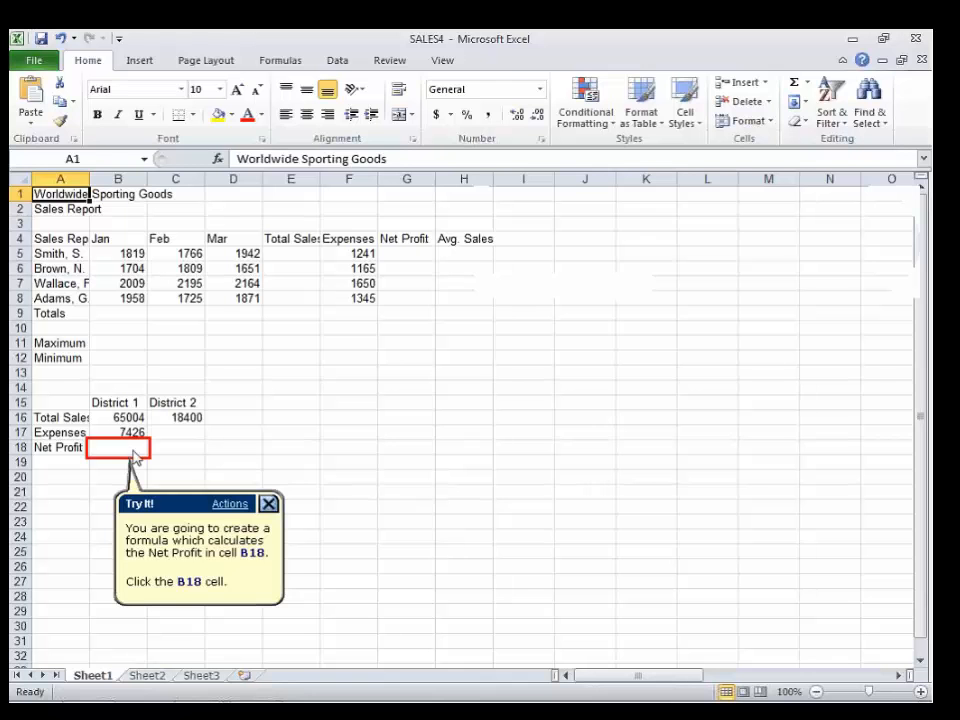
Follow the Try It! instructions to build =B16- in cell B18, and exit the exercise
{"action": "left_click", "coordinate": [134, 453]}
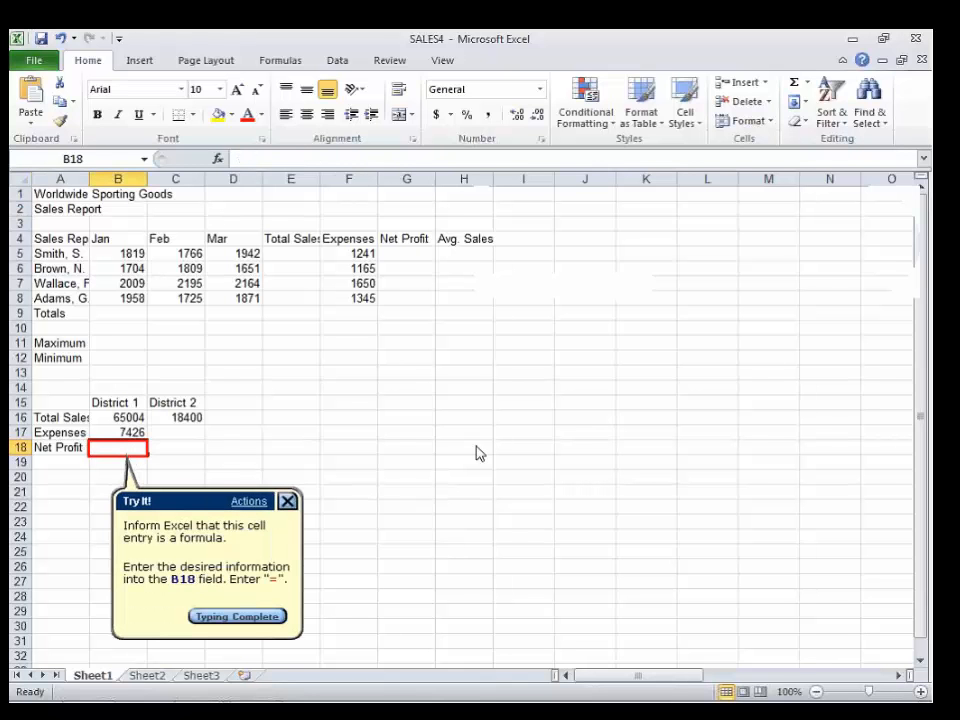
{"action": "type", "text": "="}
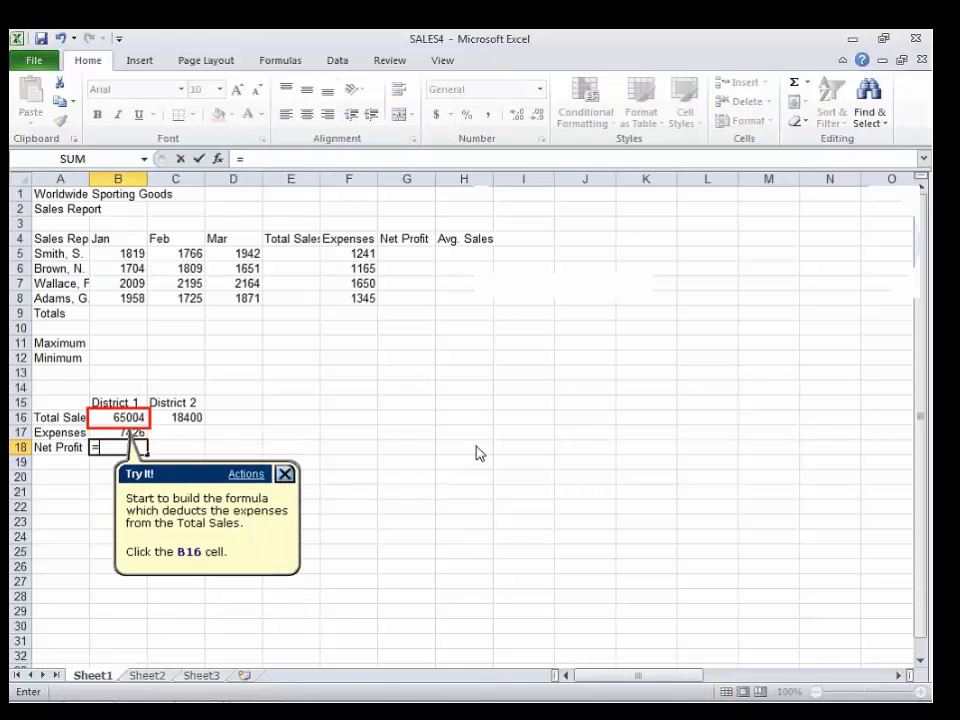
{"action": "left_click", "coordinate": [135, 419]}
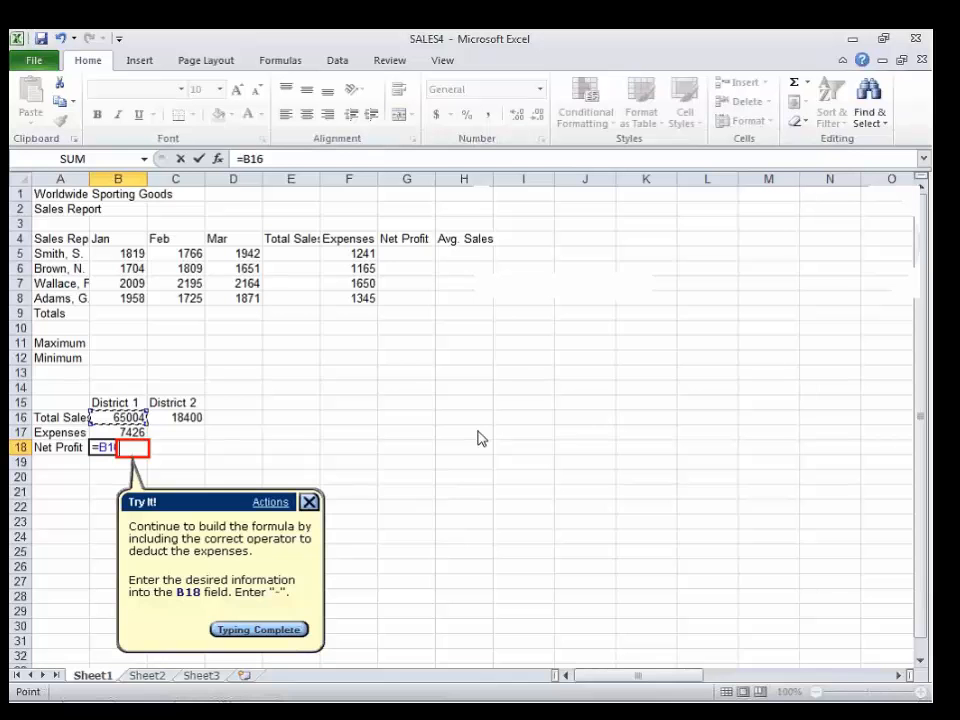
{"action": "type", "text": "-"}
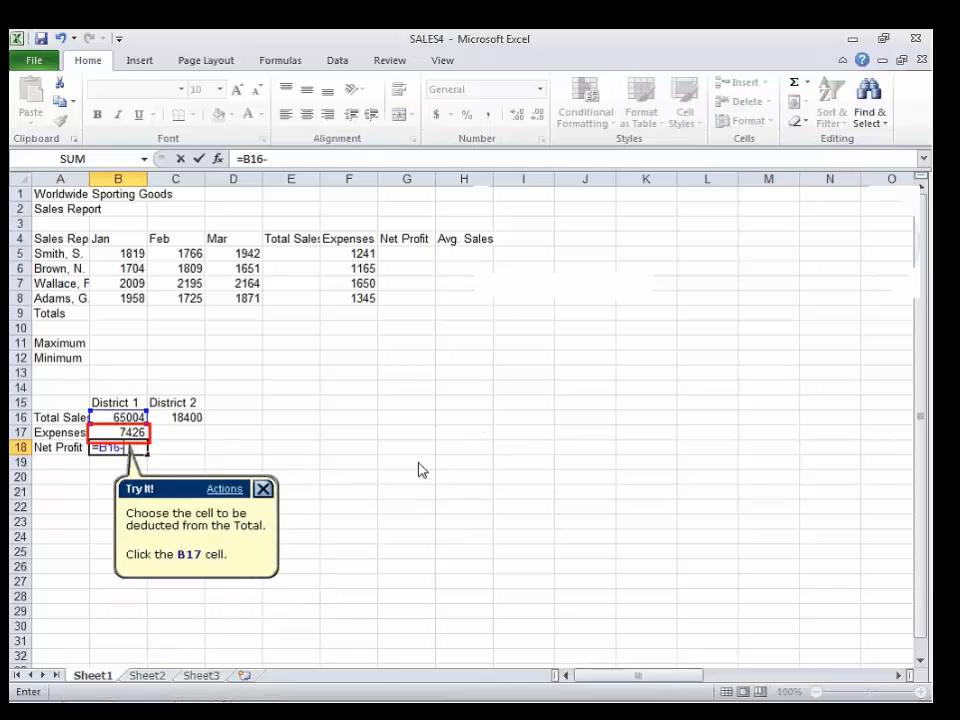
{"action": "key", "text": "Escape"}
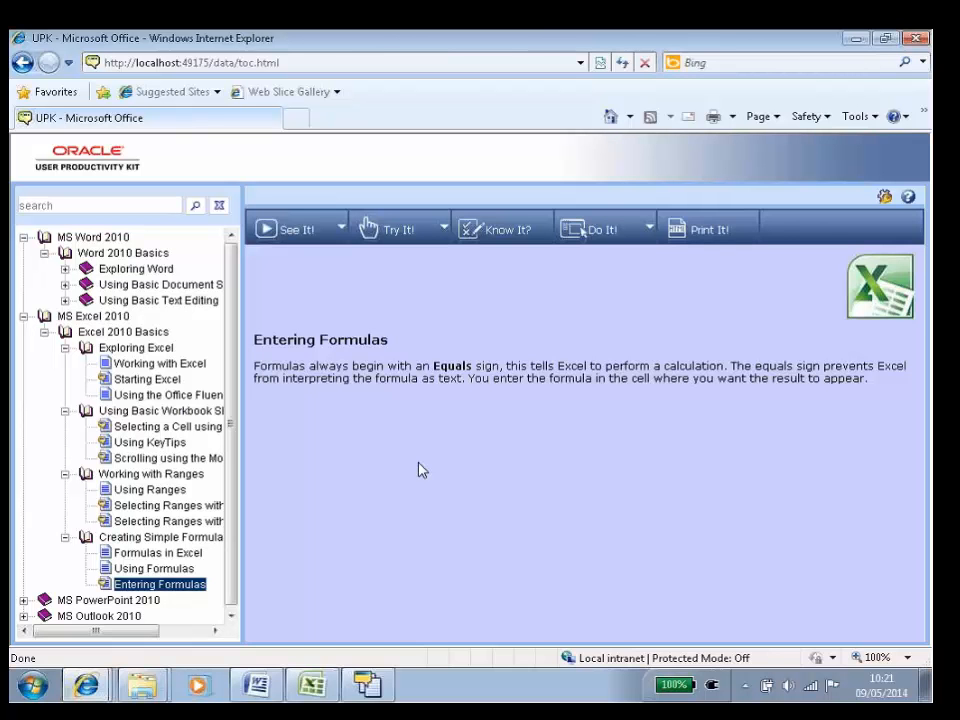
Launch Entering Formulas in Know It? mode, review its instructions and required score, and start the test
{"action": "left_click", "coordinate": [508, 230]}
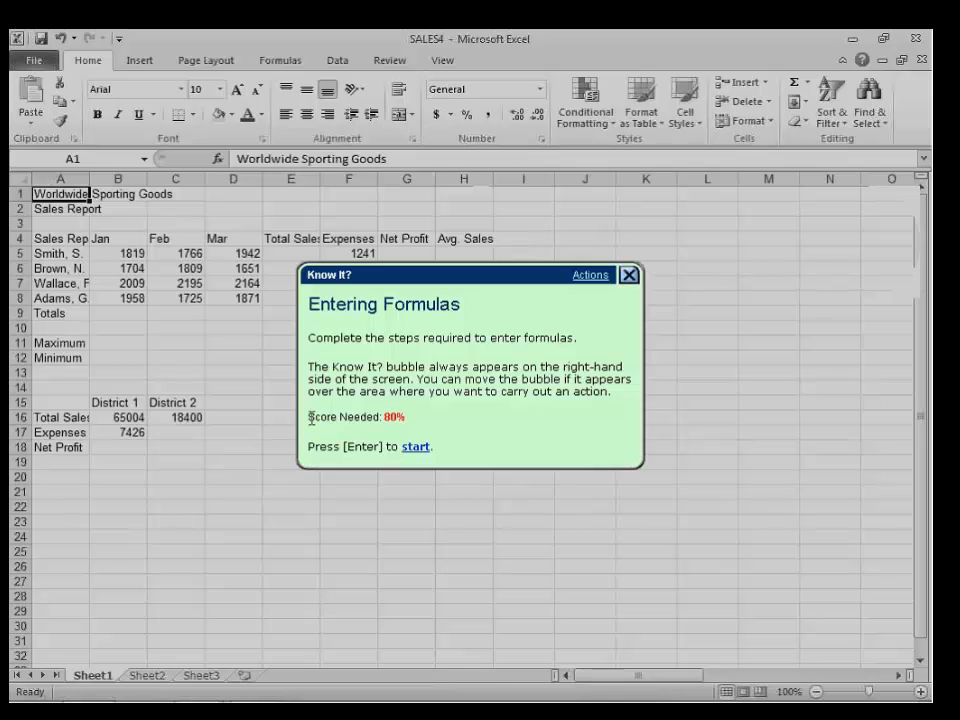
{"action": "left_click_drag", "start_coordinate": [310, 418], "coordinate": [422, 418]}
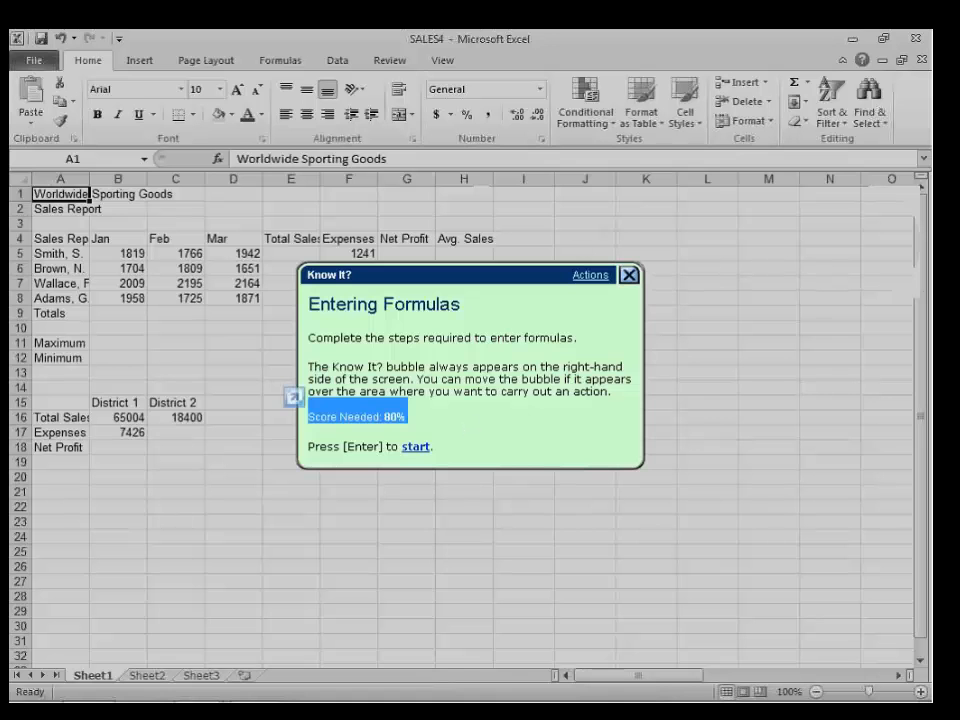
{"action": "left_click_drag", "start_coordinate": [311, 338], "coordinate": [614, 393]}
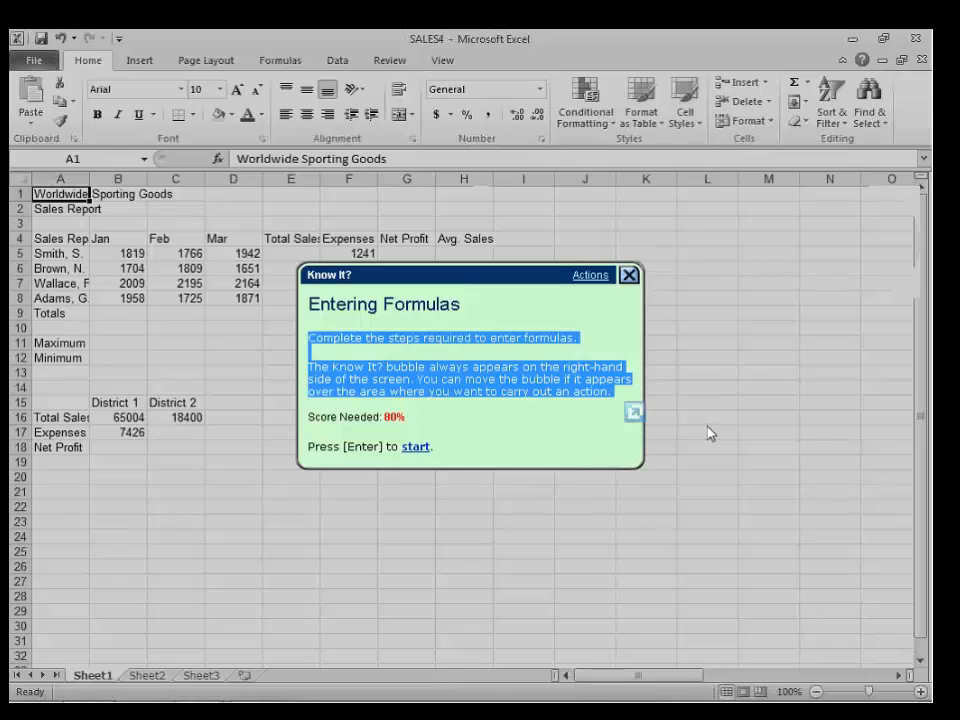
{"action": "left_click", "coordinate": [563, 412]}
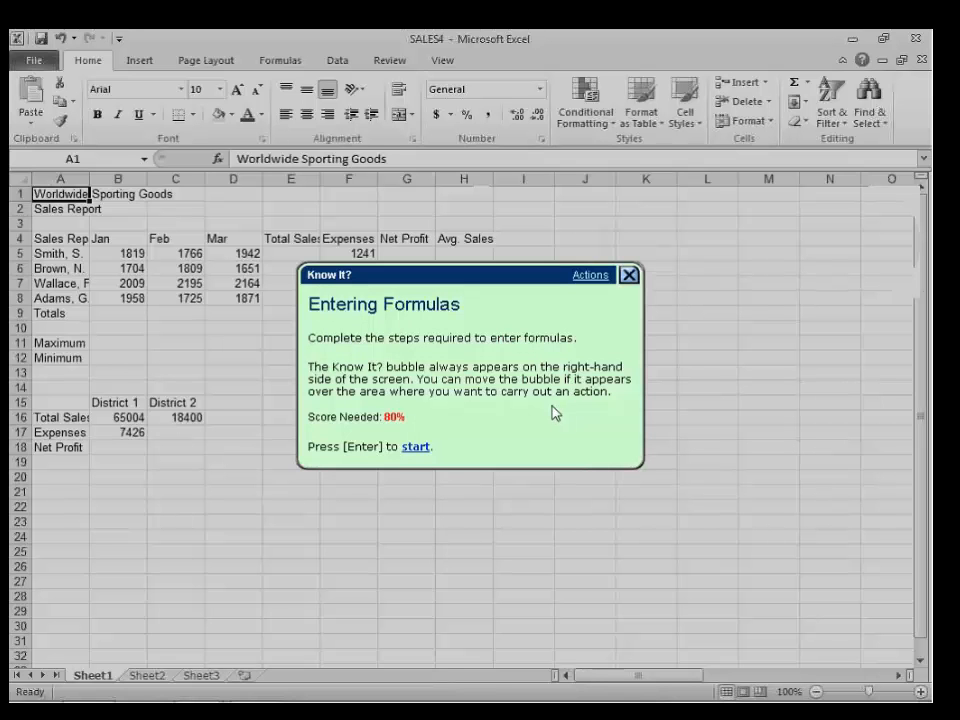
{"action": "left_click", "coordinate": [416, 448]}
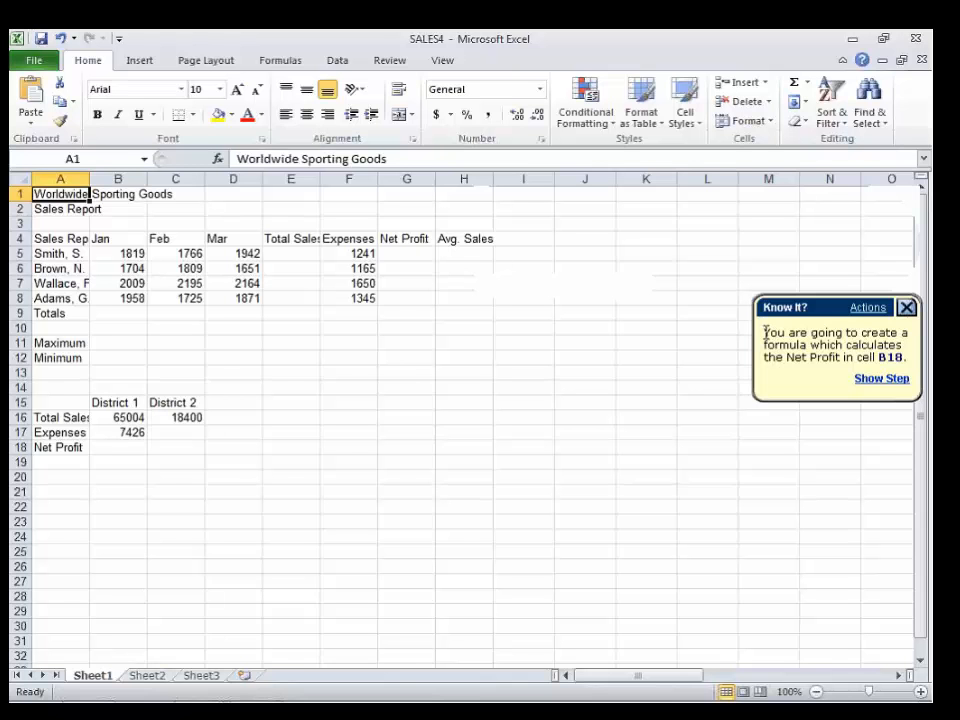
Highlight the Know It? instruction about the net profit formula, select cell B18 and enter =
{"action": "triple_click", "coordinate": [915, 343]}
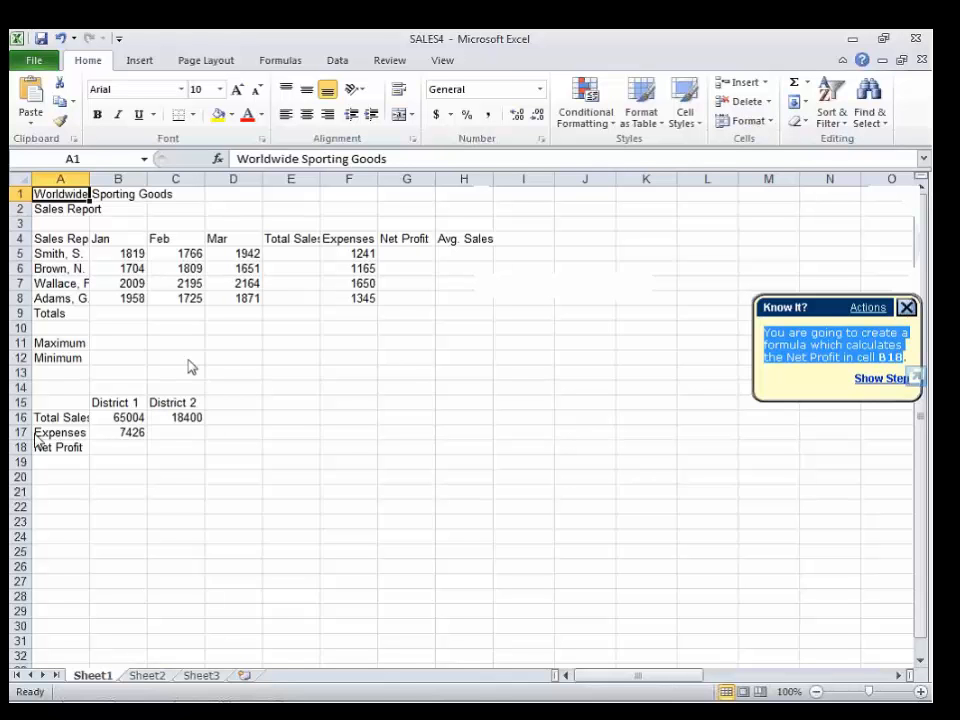
{"action": "left_click", "coordinate": [125, 449]}
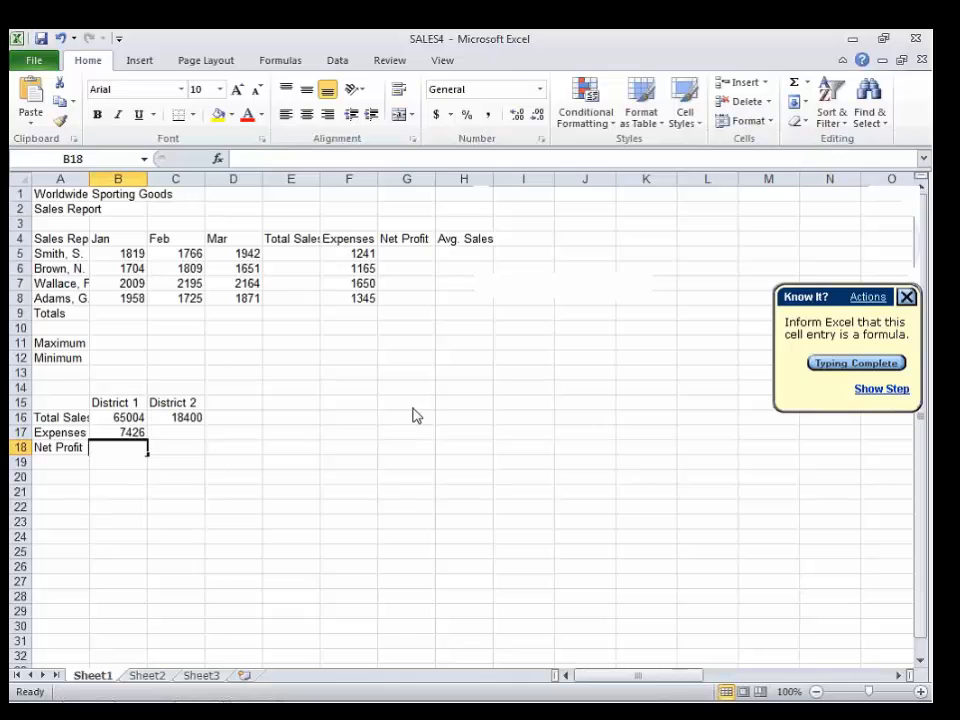
{"action": "type", "text": "="}
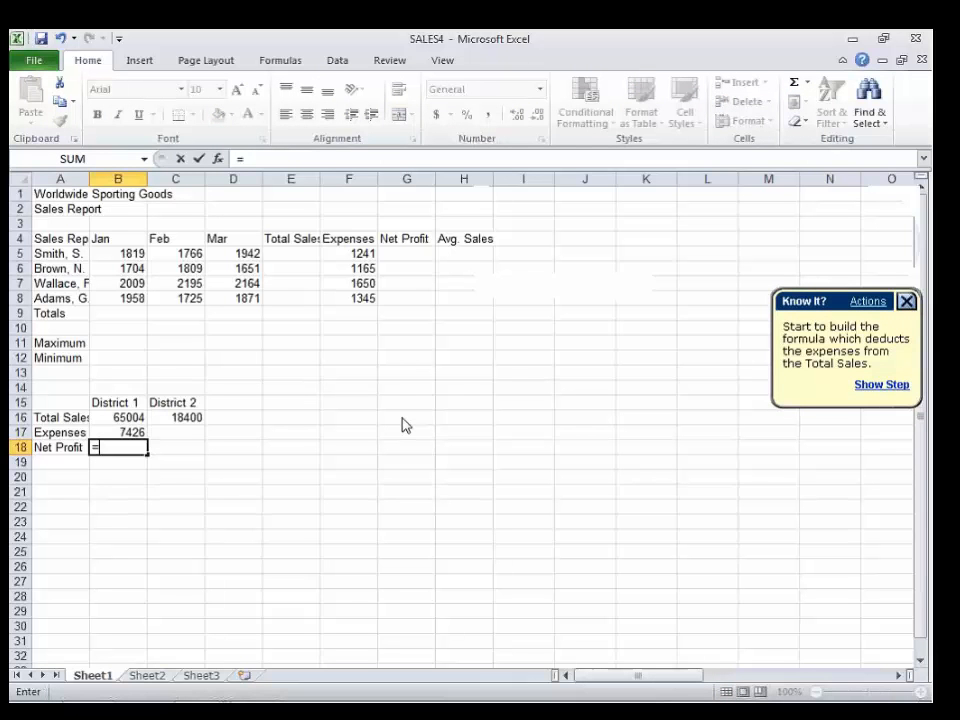
Answer the Total Sales step incorrectly three times with wrong cells to examine each level of Know It? help, highlighting the B16 instruction
{"action": "left_click", "coordinate": [340, 367]}
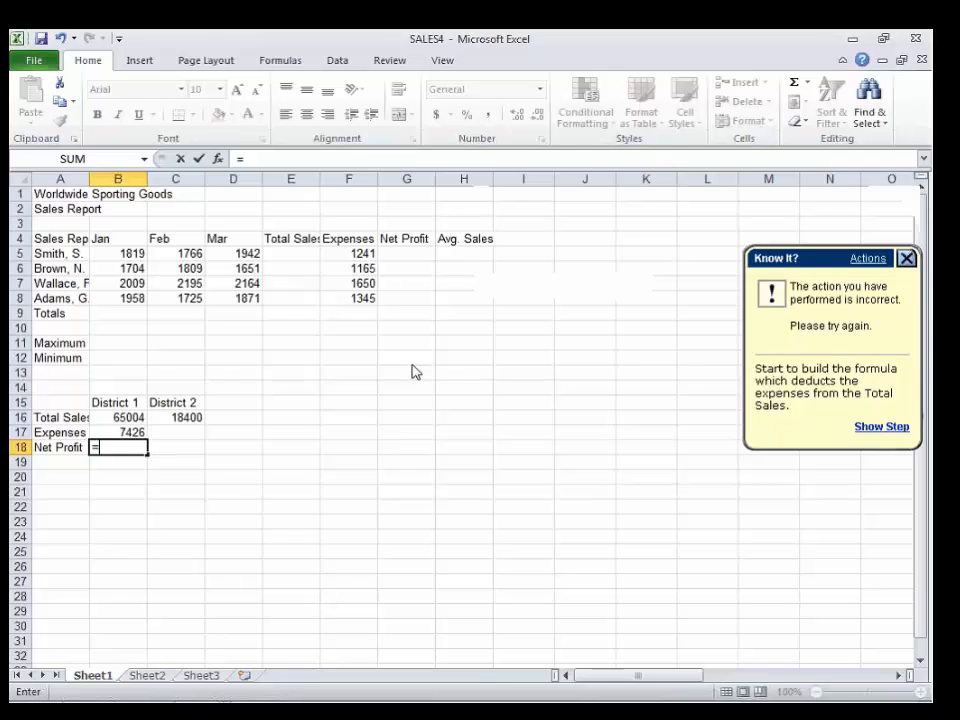
{"action": "left_click", "coordinate": [413, 298]}
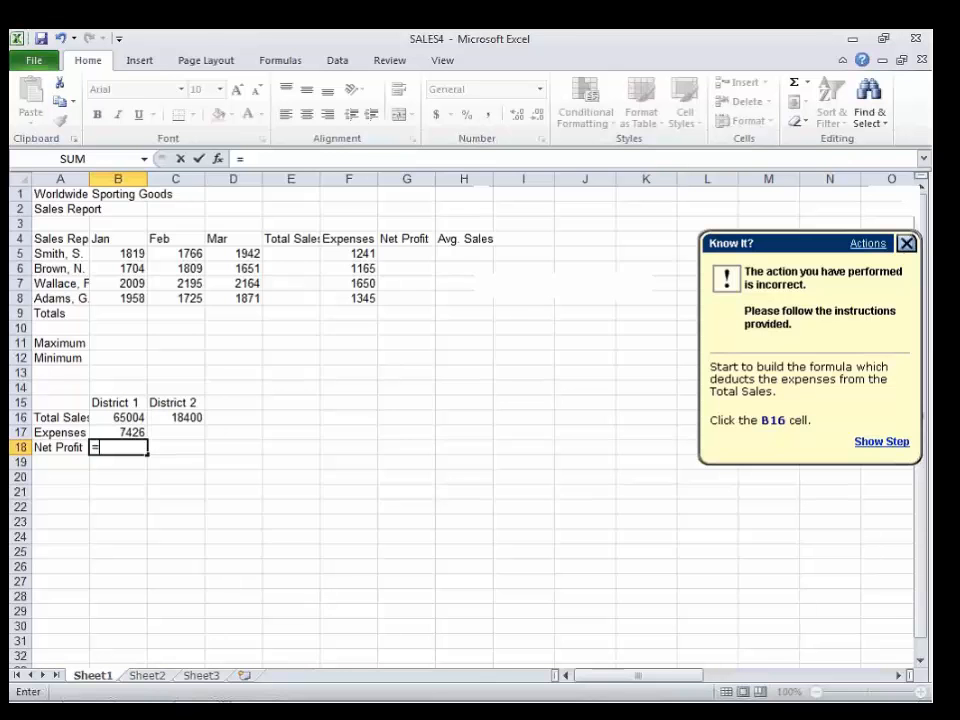
{"action": "left_click_drag", "start_coordinate": [711, 420], "coordinate": [811, 421]}
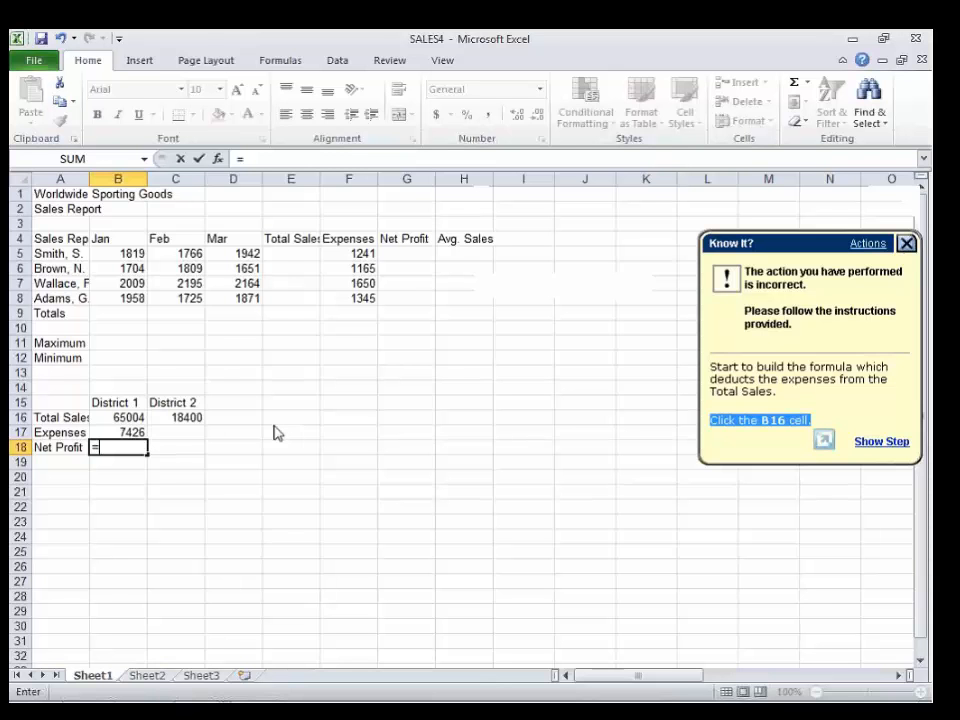
{"action": "left_click", "coordinate": [293, 264]}
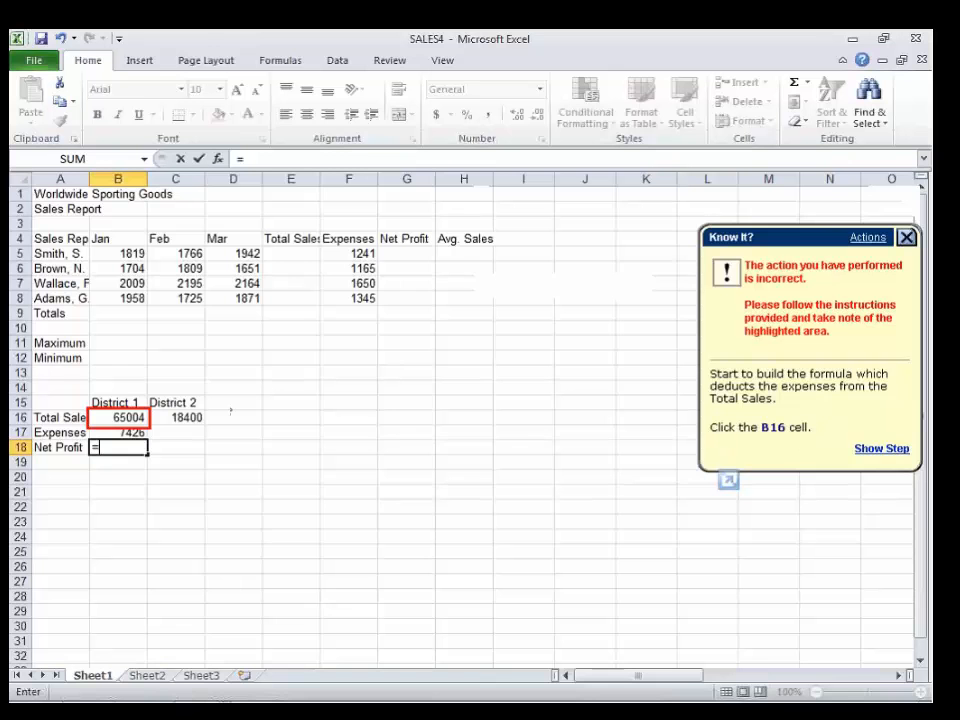
Add cell B16 to the formula and exit Know It? without being scored
{"action": "left_click", "coordinate": [137, 423]}
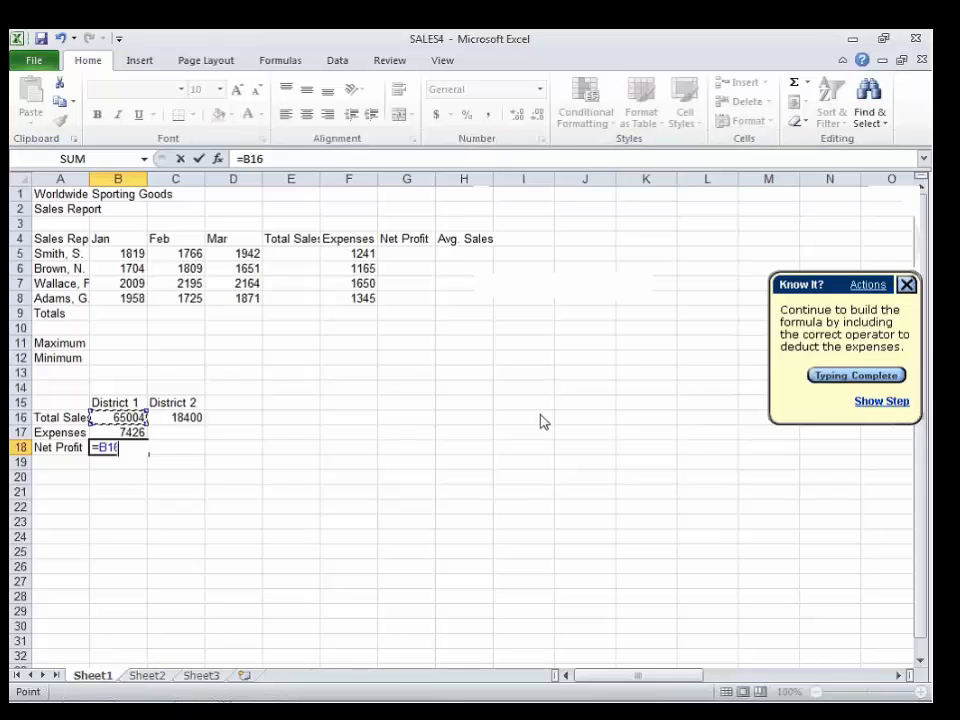
{"action": "key", "text": "Escape"}
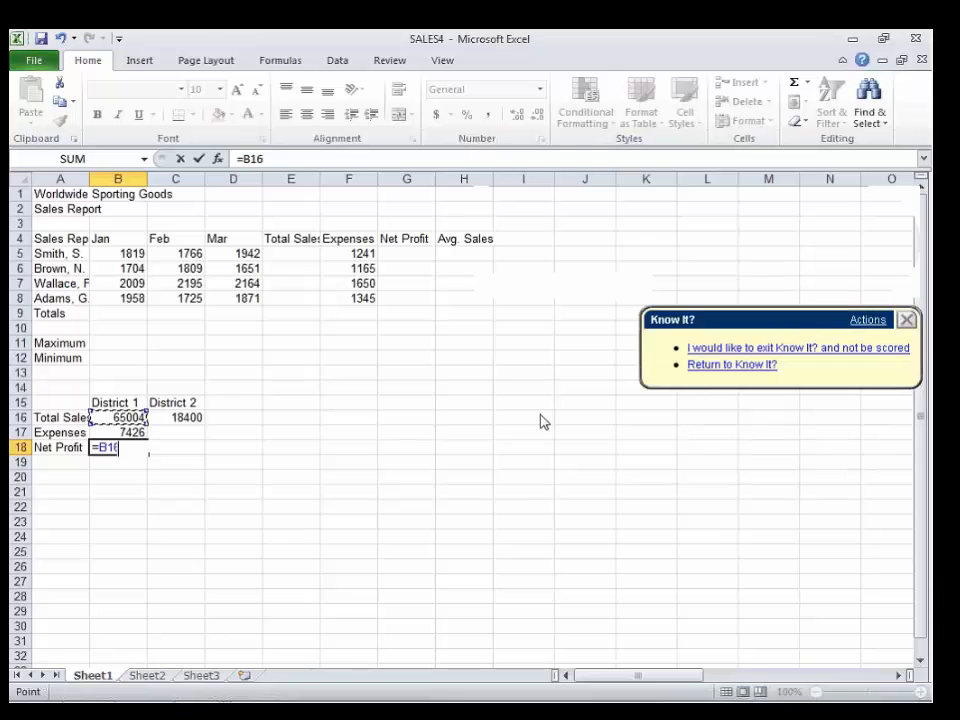
{"action": "left_click", "coordinate": [861, 357]}
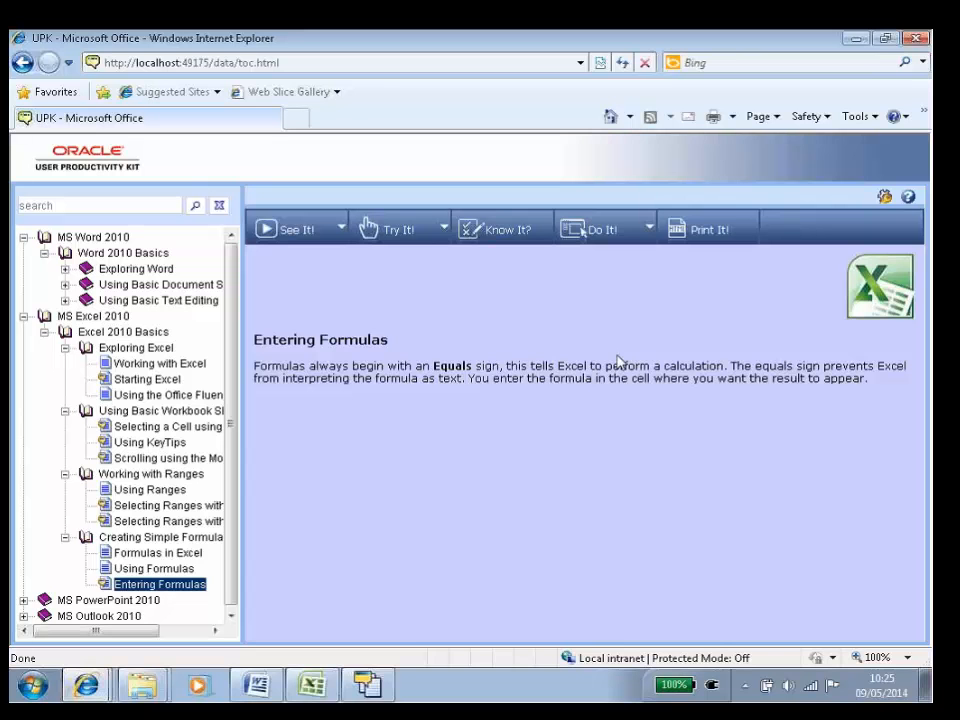
Launch Entering Formulas in Do It! mode and bring the Excel workbook Book1 up behind the instruction window
{"action": "left_click", "coordinate": [596, 240]}
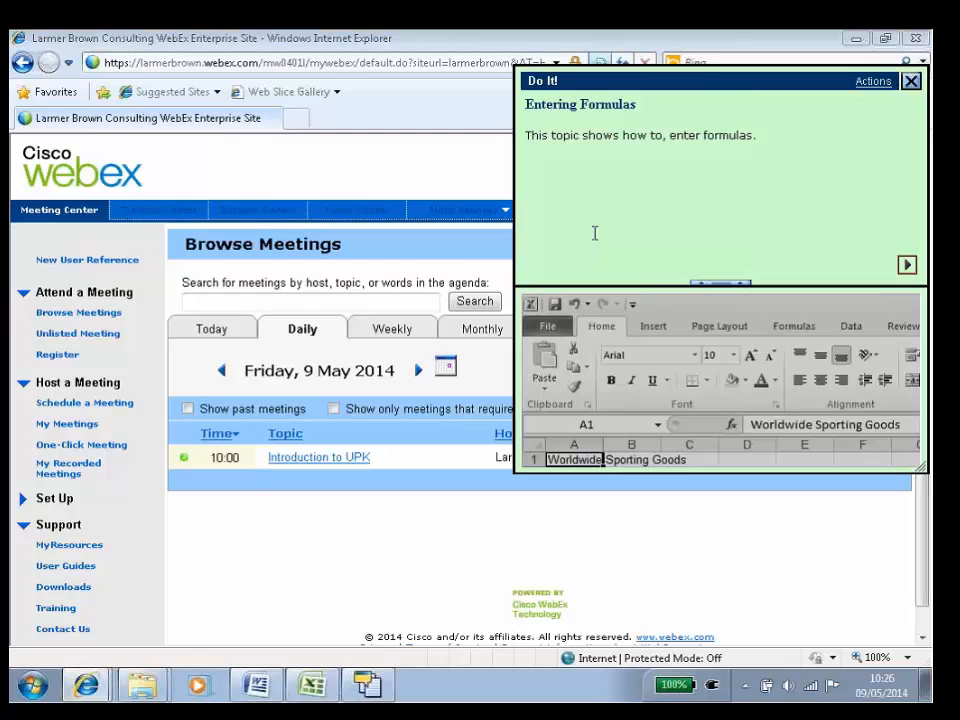
{"action": "left_click", "coordinate": [314, 685]}
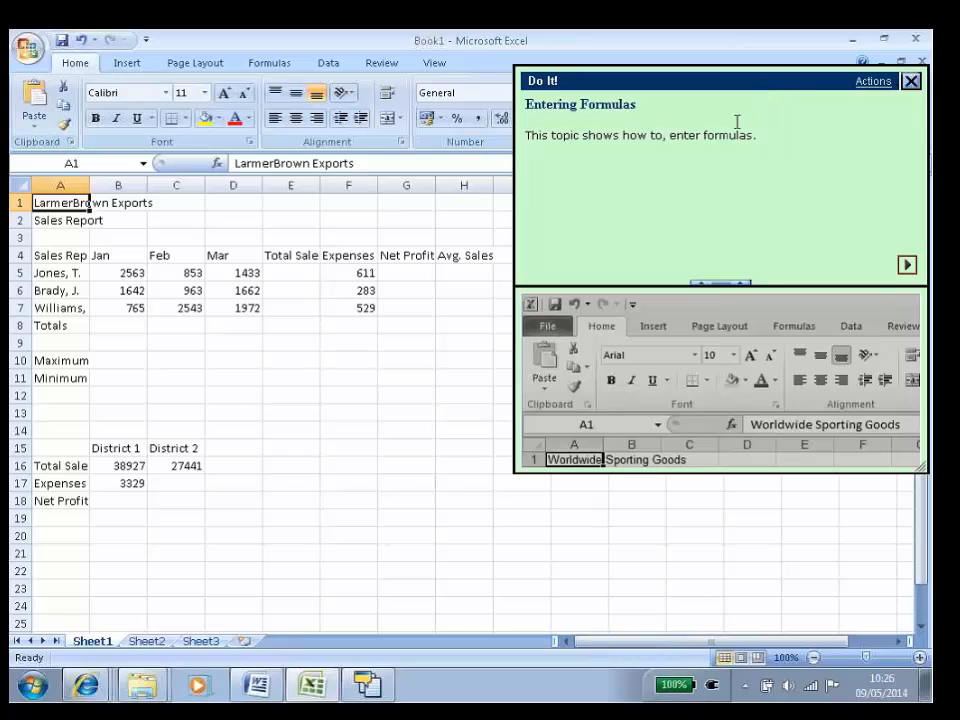
{"action": "left_click", "coordinate": [793, 80]}
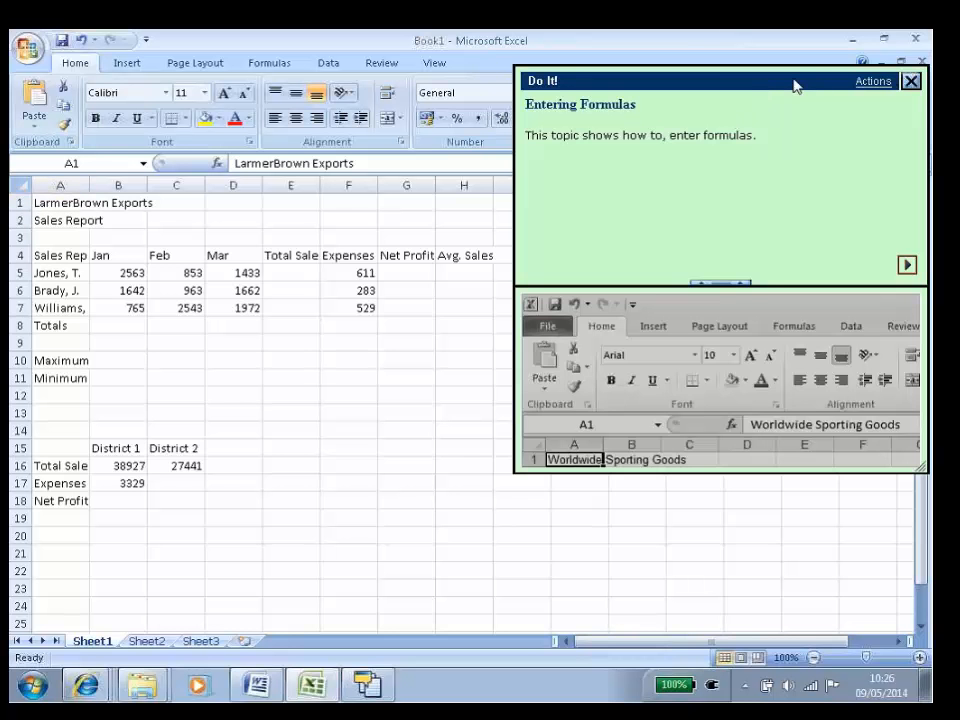
Move and resize the Do It! window so the worksheet's sales and district data stay uncovered
{"action": "left_click_drag", "start_coordinate": [793, 85], "coordinate": [744, 92]}
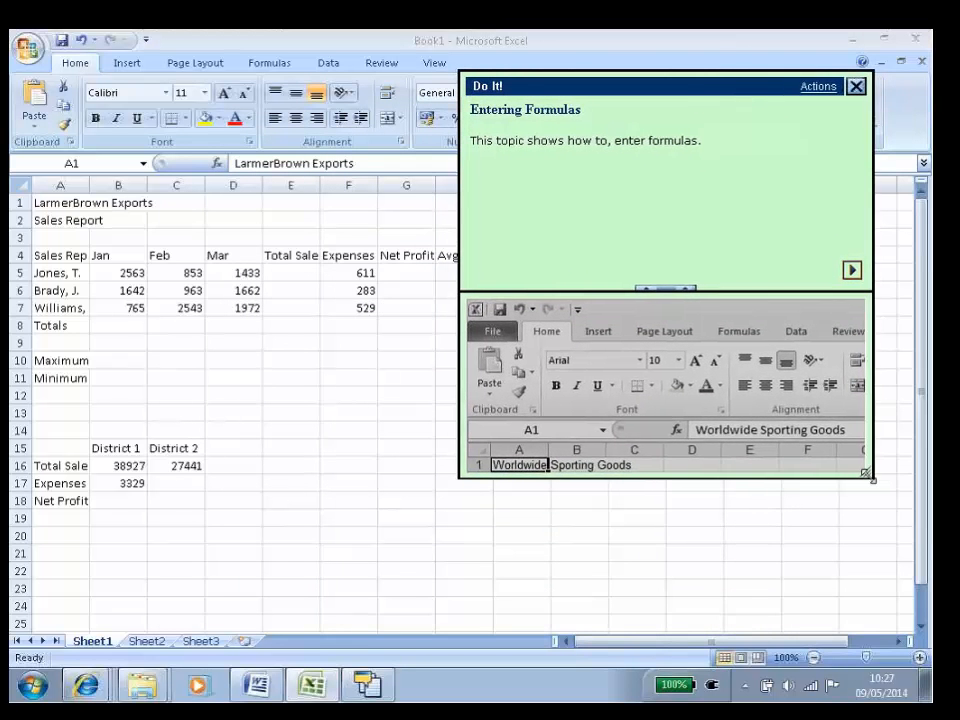
{"action": "left_click_drag", "start_coordinate": [869, 476], "coordinate": [928, 545]}
{"action": "left_click_drag", "start_coordinate": [771, 86], "coordinate": [517, 105]}
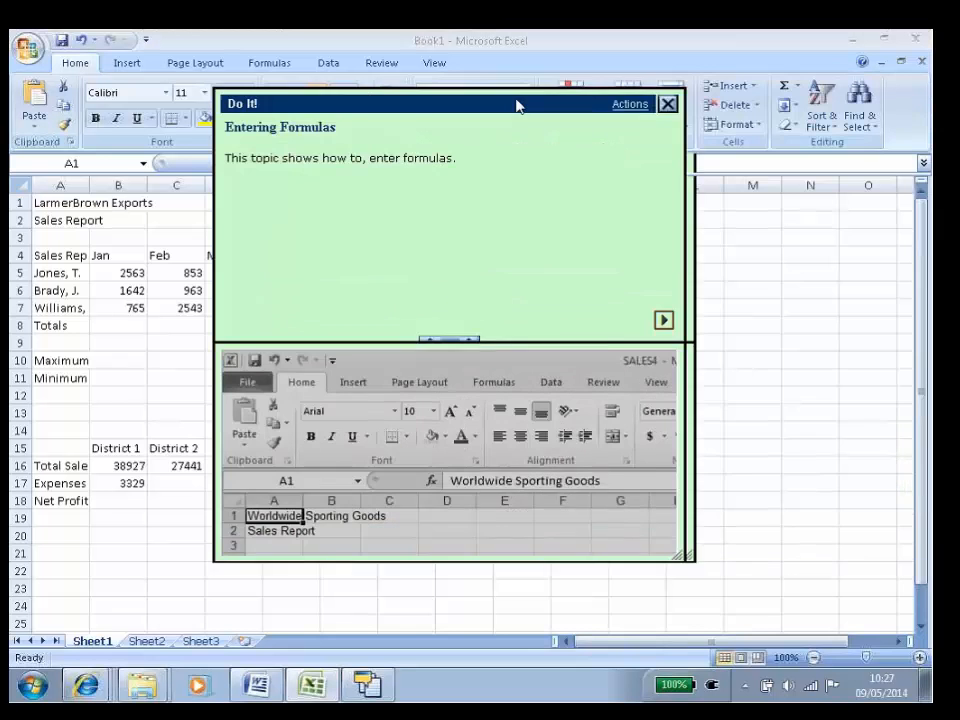
{"action": "left_click_drag", "start_coordinate": [678, 560], "coordinate": [605, 496]}
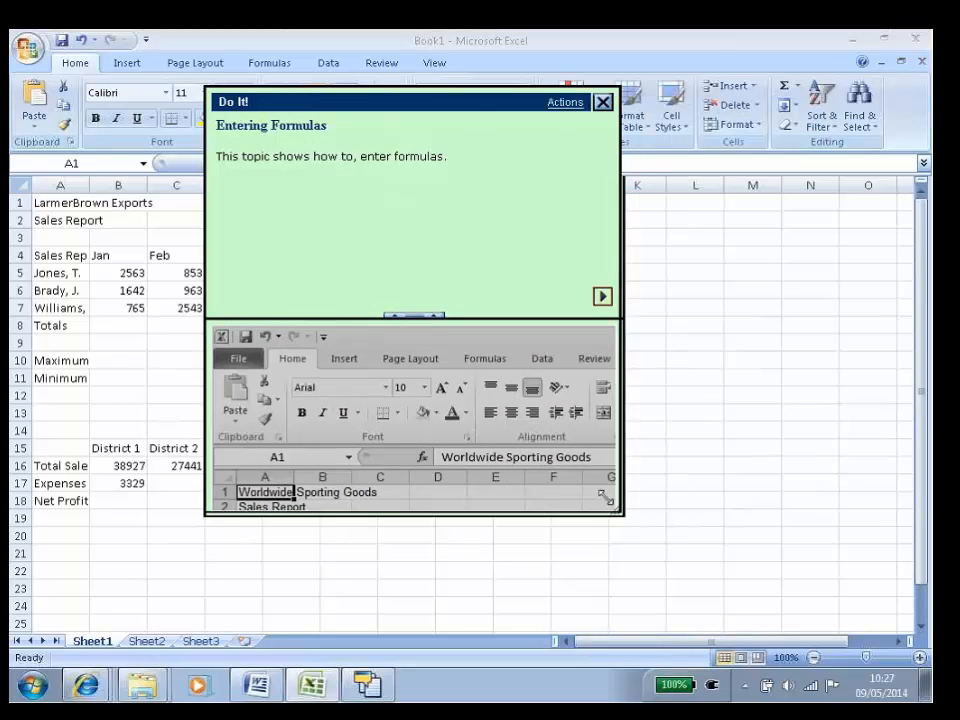
{"action": "left_click_drag", "start_coordinate": [475, 109], "coordinate": [745, 141]}
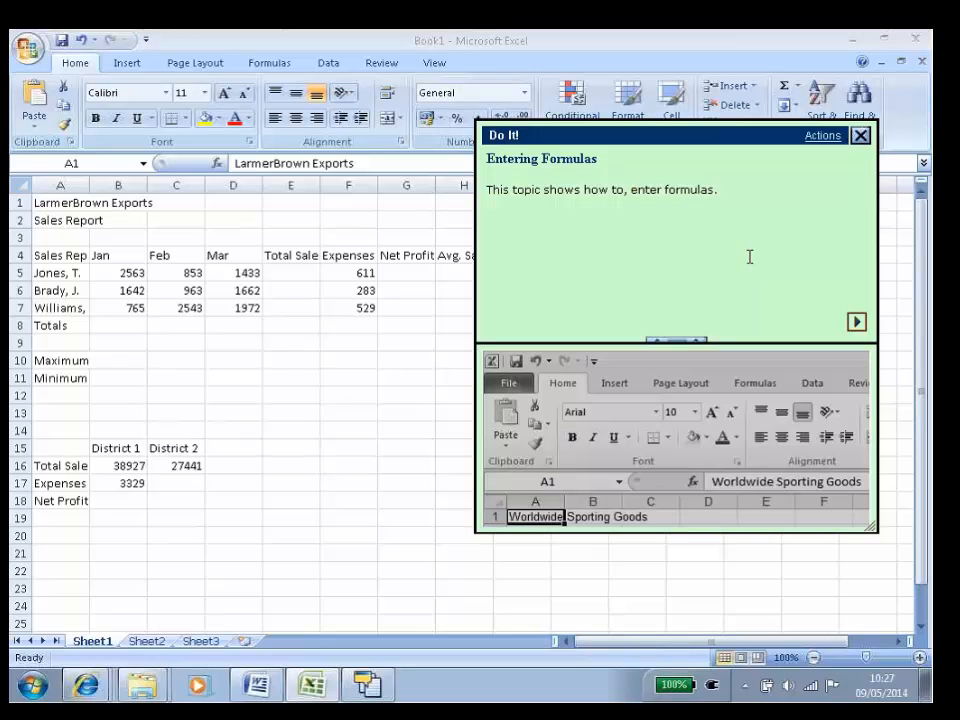
Page through the Do It! instructions, going back to the introduction once, and advance to the cell B18 step
{"action": "left_click", "coordinate": [857, 323]}
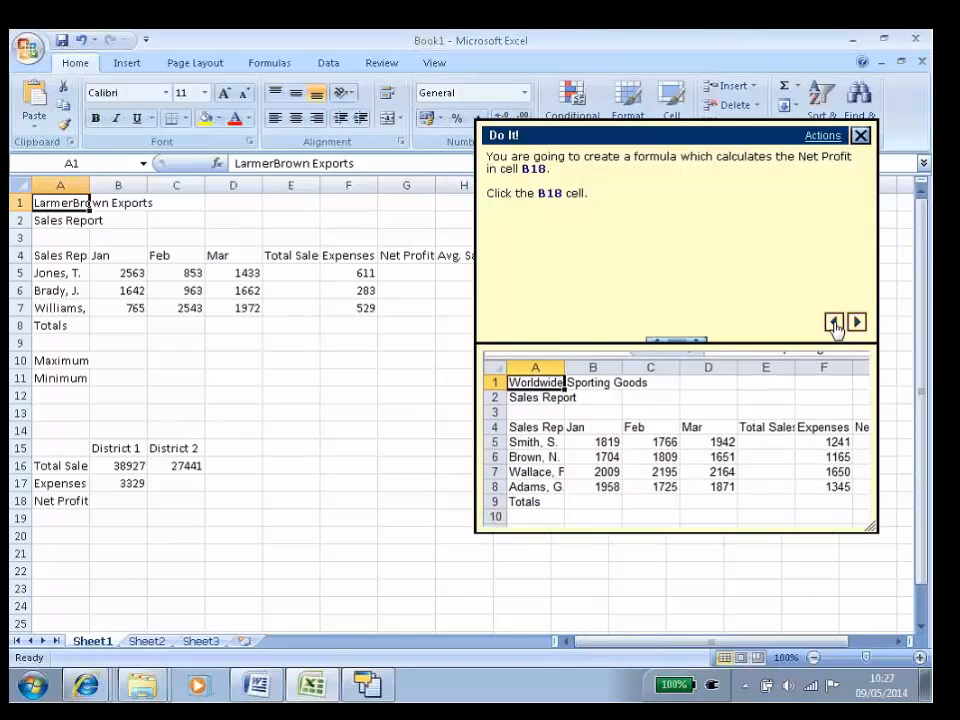
{"action": "left_click", "coordinate": [834, 322]}
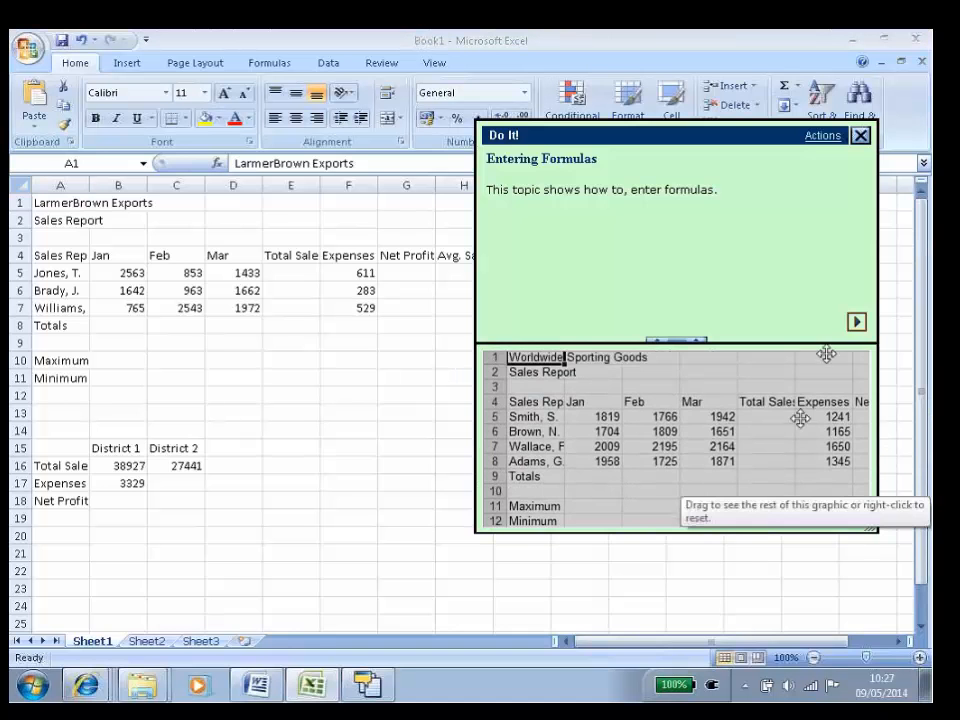
{"action": "left_click", "coordinate": [857, 323]}
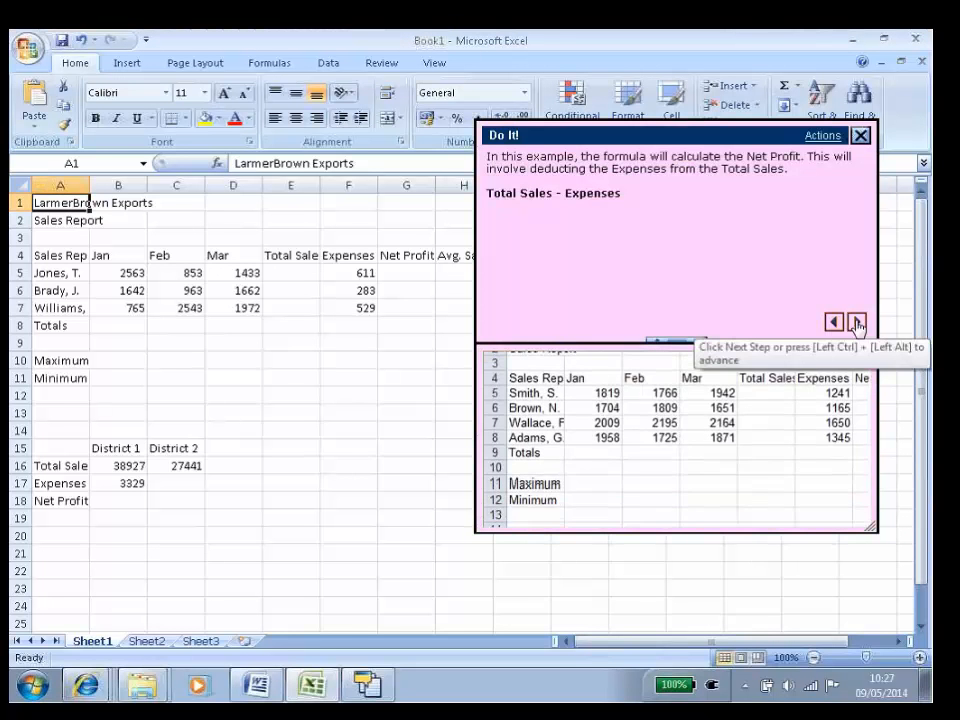
{"action": "left_click", "coordinate": [857, 323]}
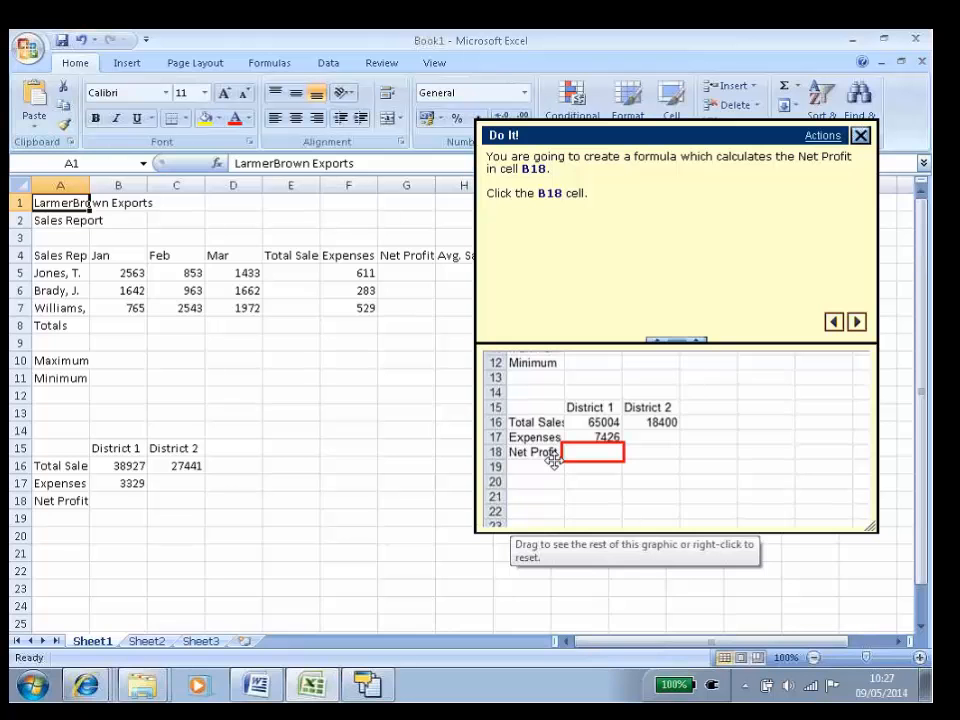
Follow the Do It! instructions to build =B16 in cell B18 of Book1
{"action": "left_click", "coordinate": [118, 501]}
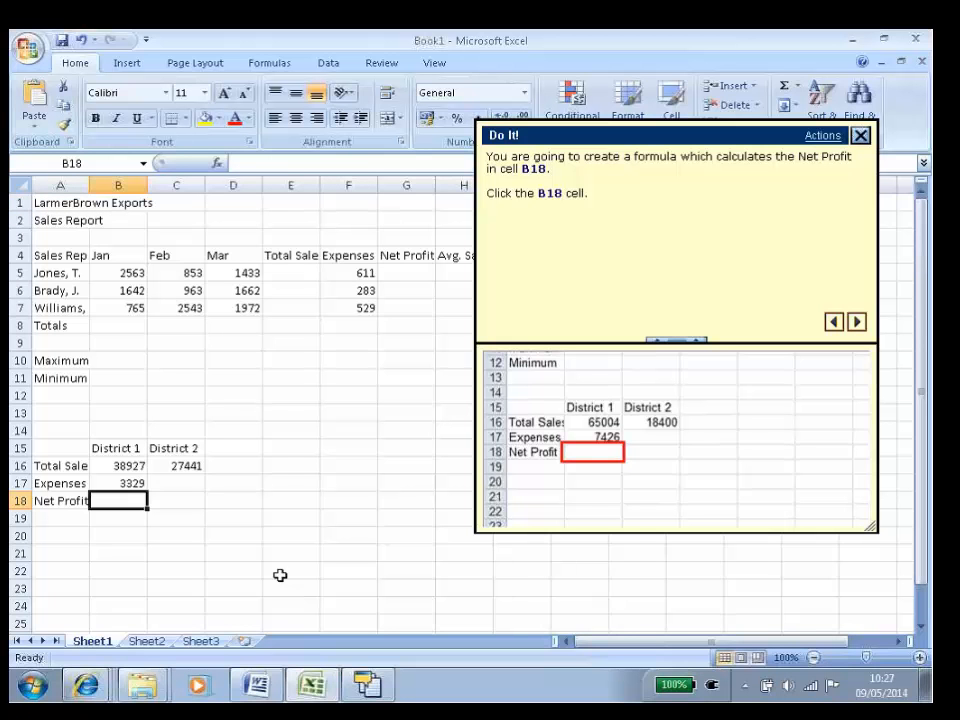
{"action": "left_click", "coordinate": [857, 321]}
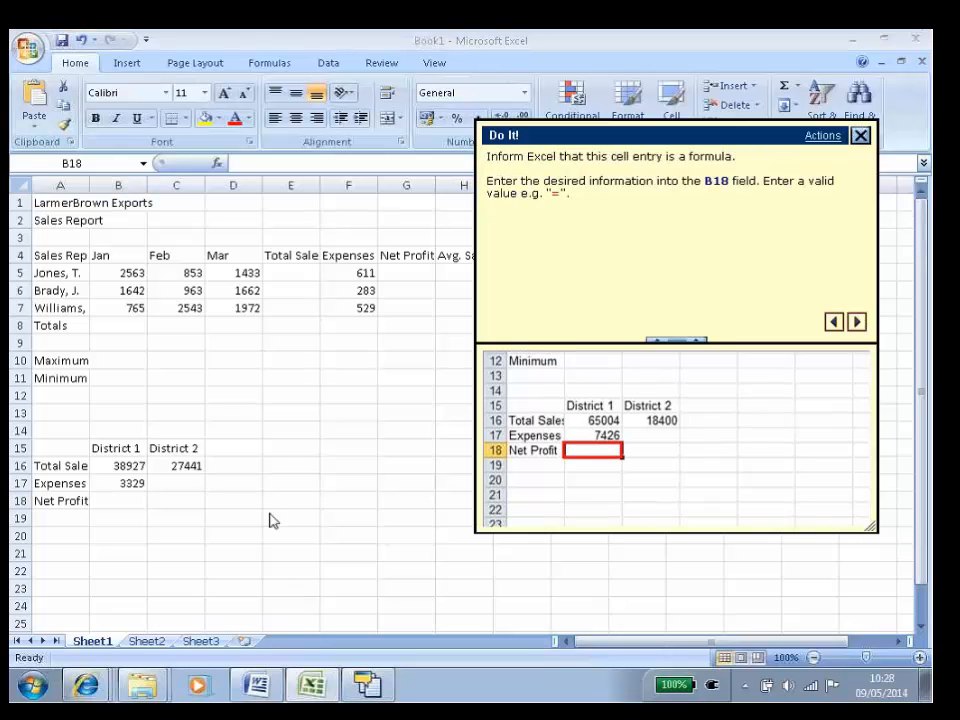
{"action": "left_click", "coordinate": [125, 502]}
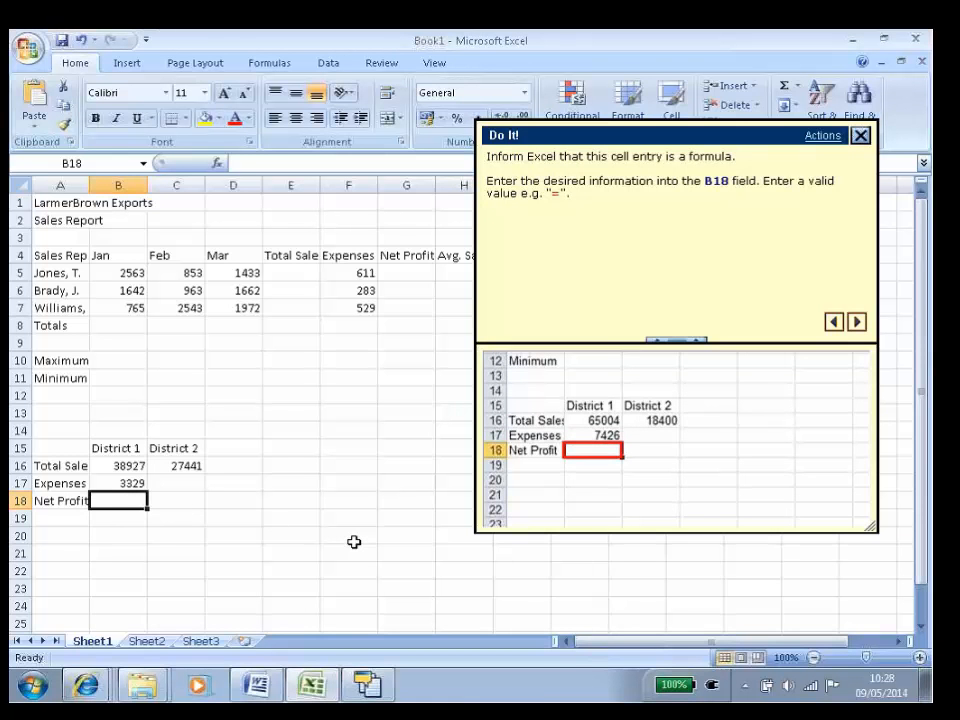
{"action": "type", "text": "="}
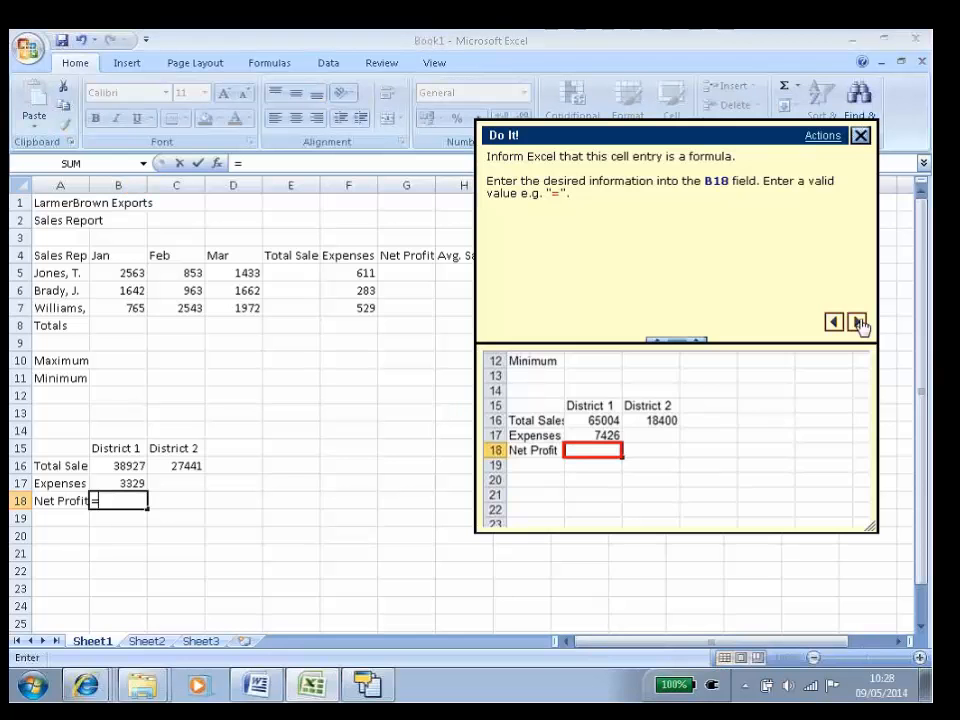
{"action": "left_click", "coordinate": [857, 322]}
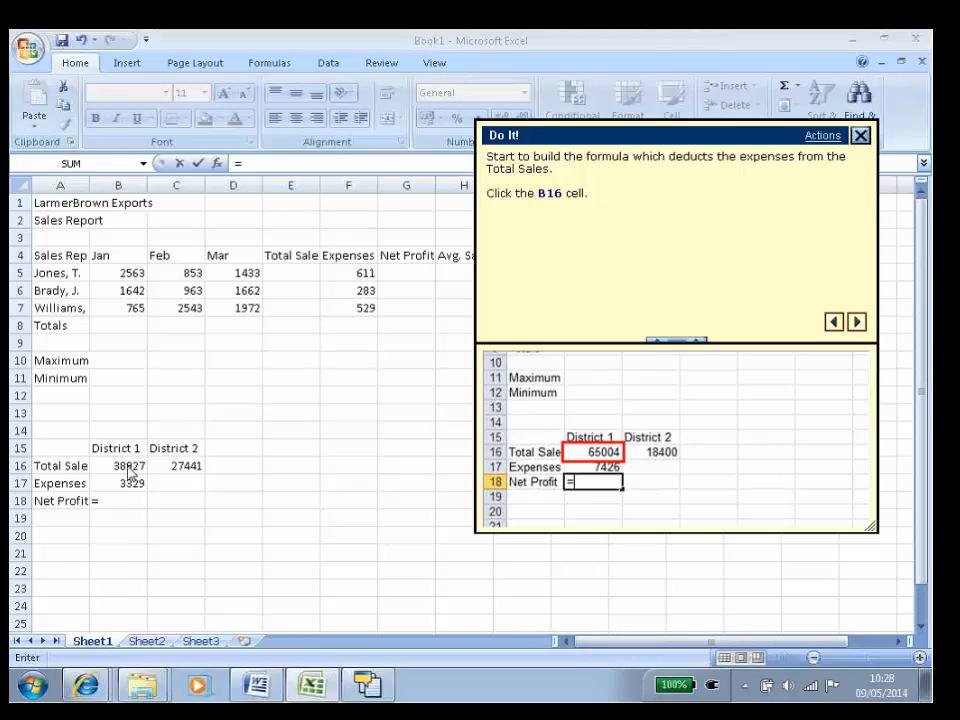
{"action": "left_click", "coordinate": [125, 500]}
{"action": "left_click", "coordinate": [120, 466]}
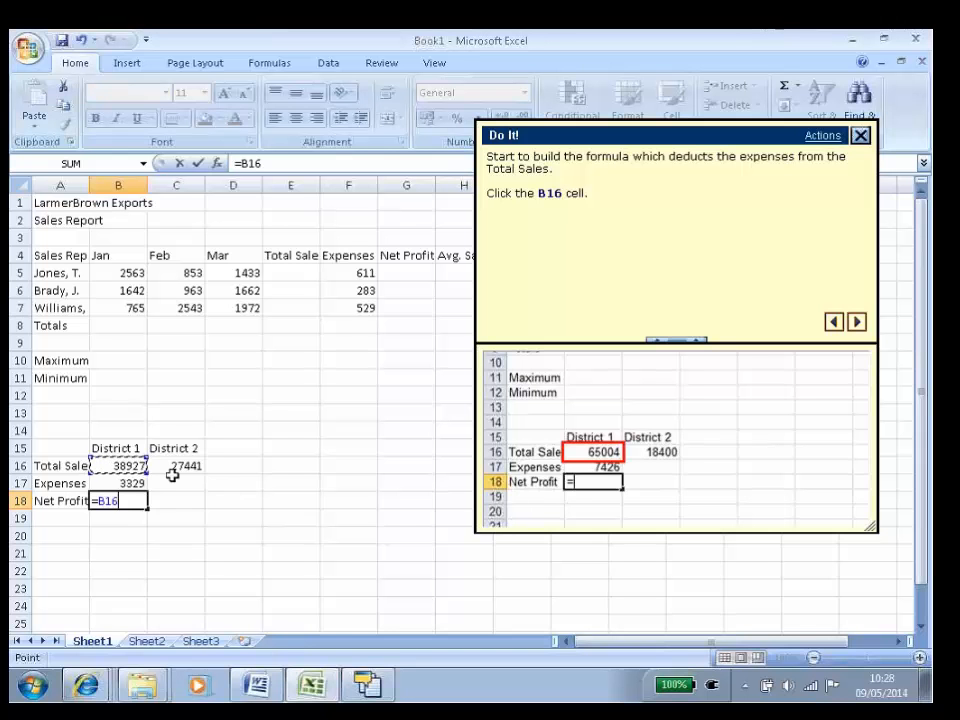
Discard the unfinished entry in cell B18 and close the Do It! topic
{"action": "key", "text": "Escape"}
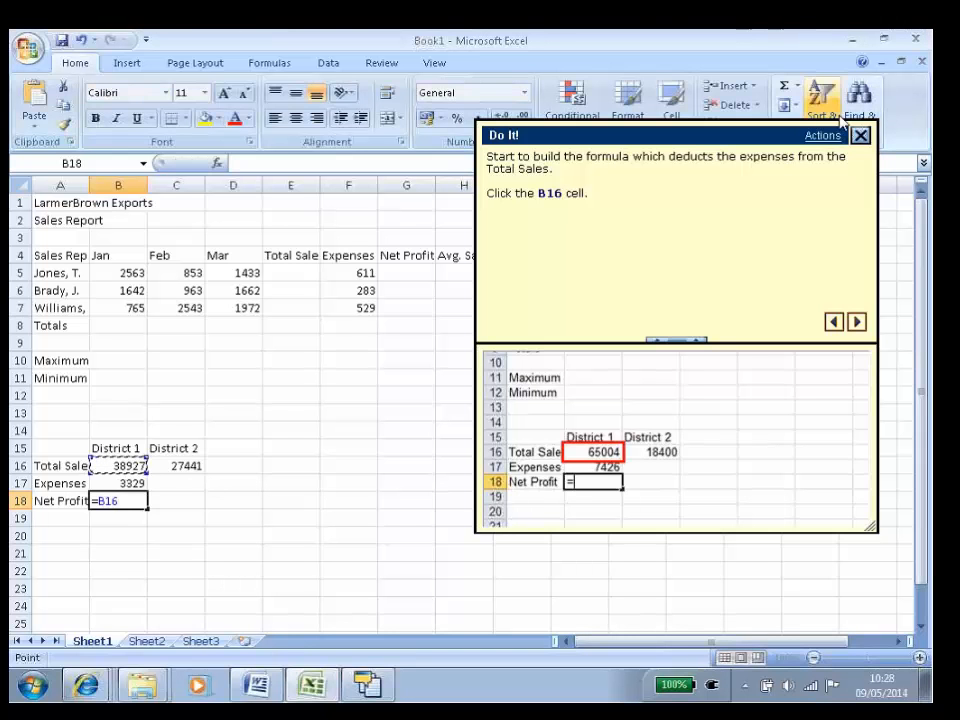
{"action": "left_click", "coordinate": [832, 138]}
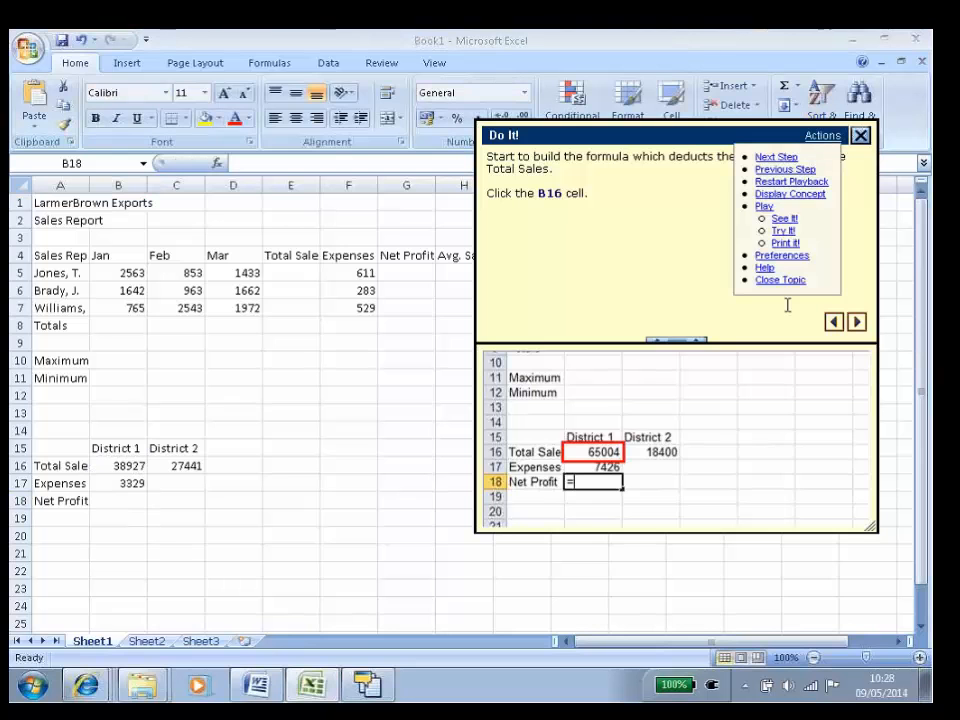
{"action": "left_click", "coordinate": [796, 282]}
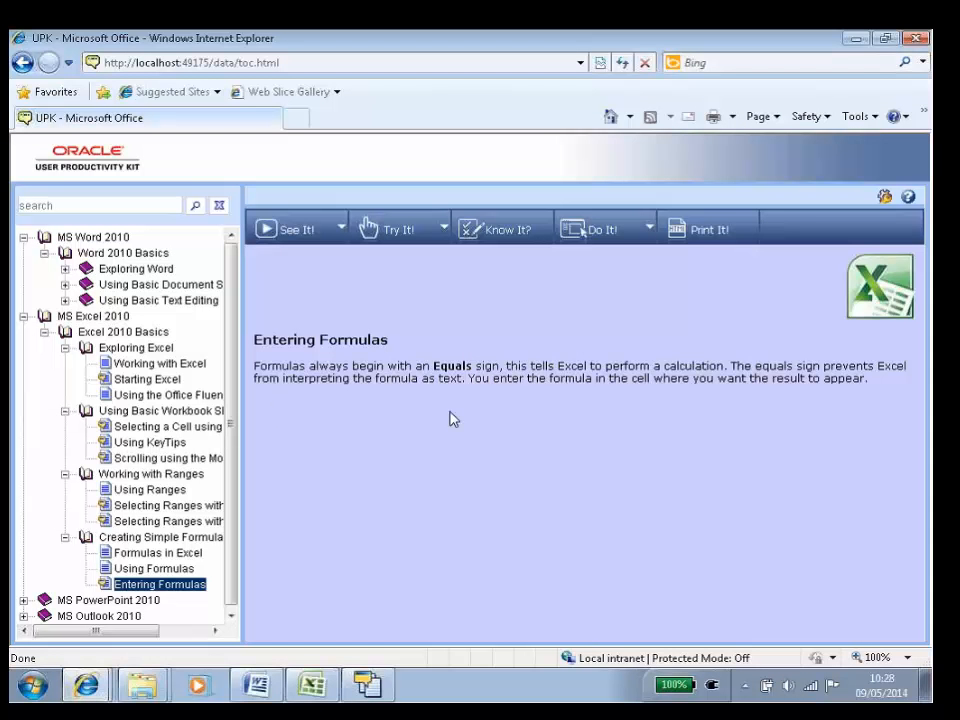
Open the Print It! document for Entering Formulas, review its steps through to the end of the procedure, and close it
{"action": "left_click", "coordinate": [712, 238]}
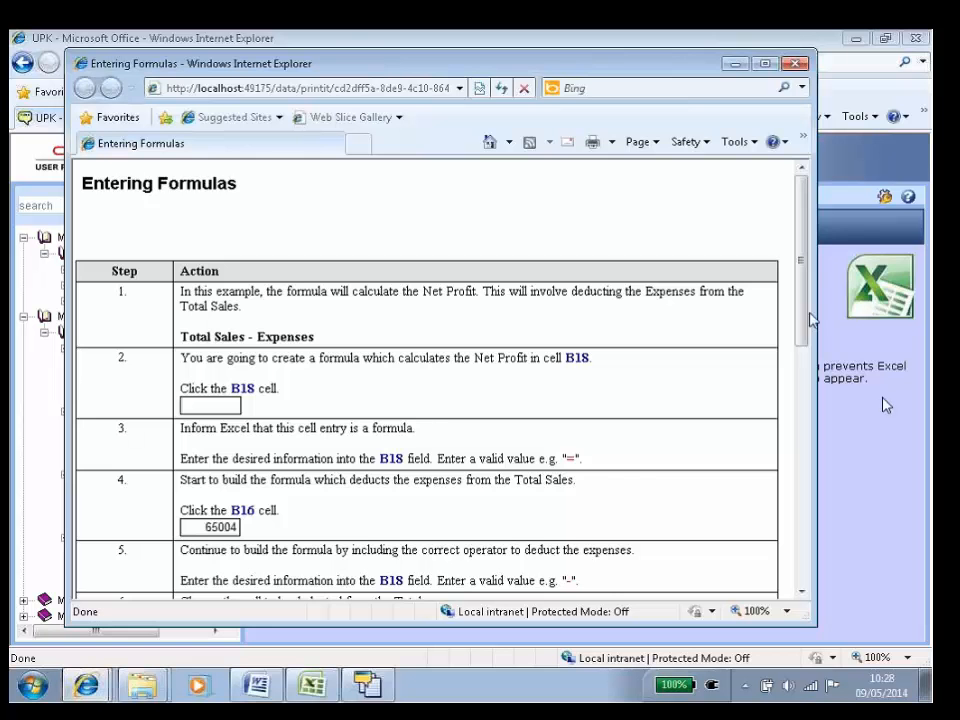
{"action": "left_click_drag", "start_coordinate": [804, 287], "coordinate": [786, 516]}
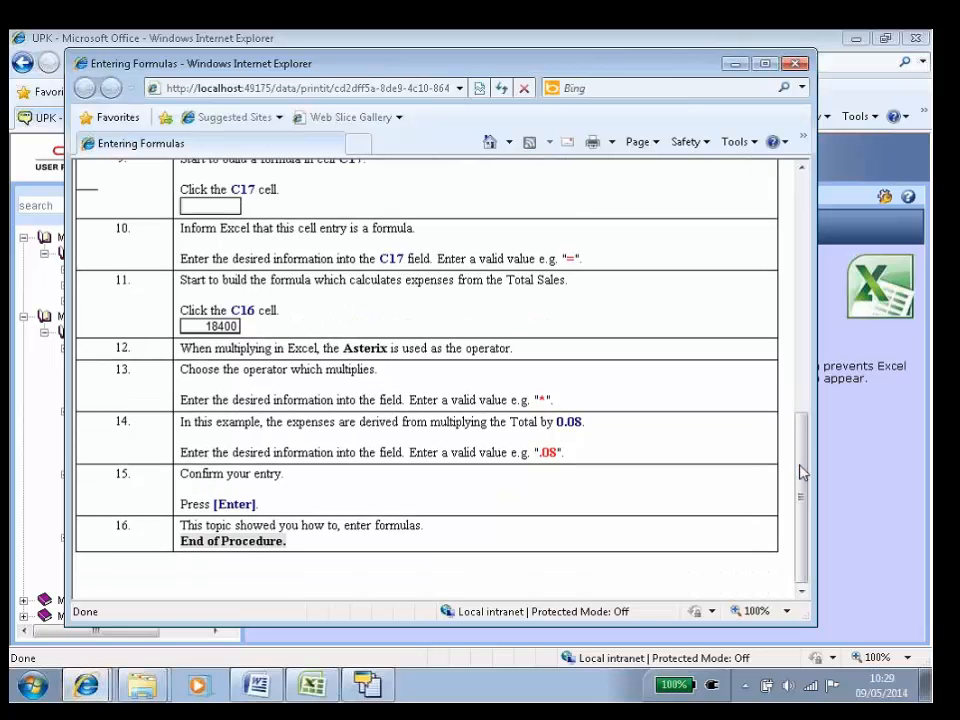
{"action": "left_click_drag", "start_coordinate": [800, 468], "coordinate": [815, 211]}
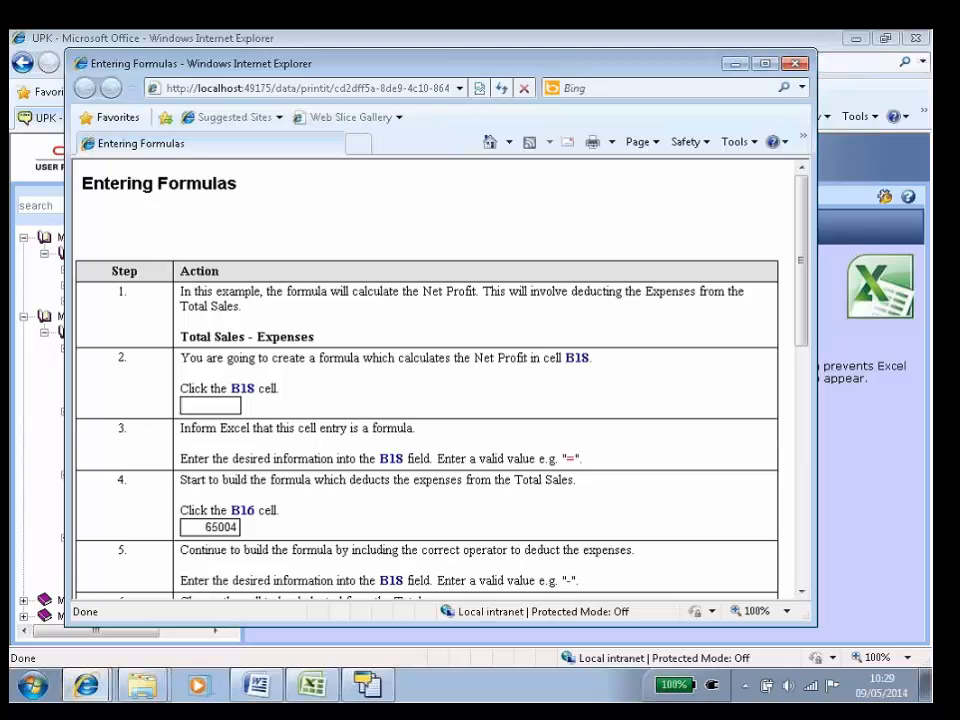
{"action": "left_click", "coordinate": [795, 65]}
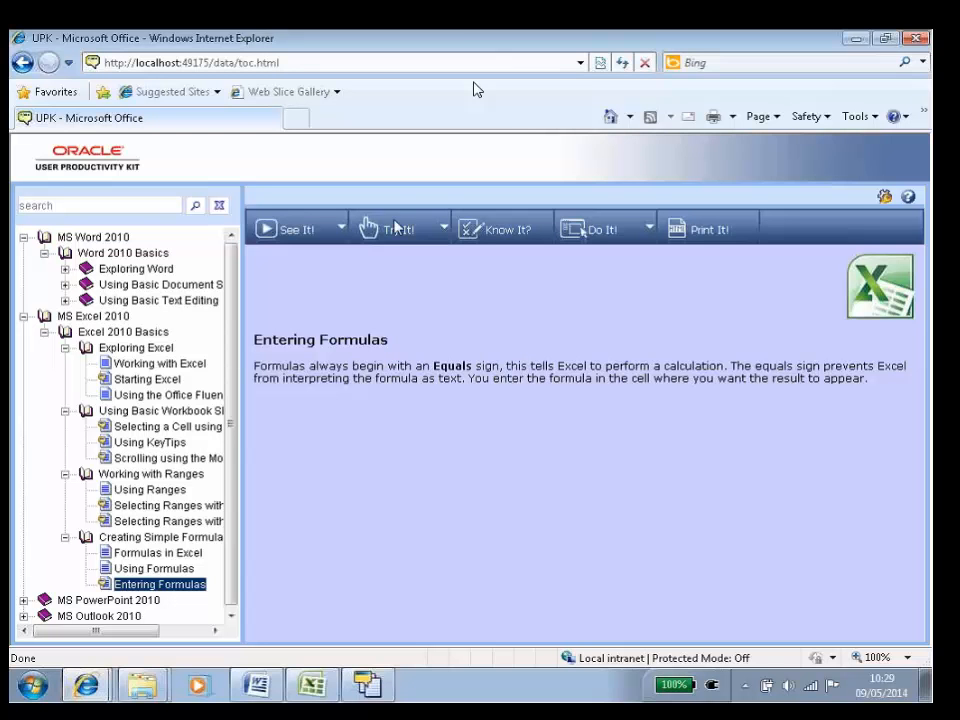
Switch to UPK Developer and review the document types that can be created, including the available question types
{"action": "mouse_move", "coordinate": [386, 690]}
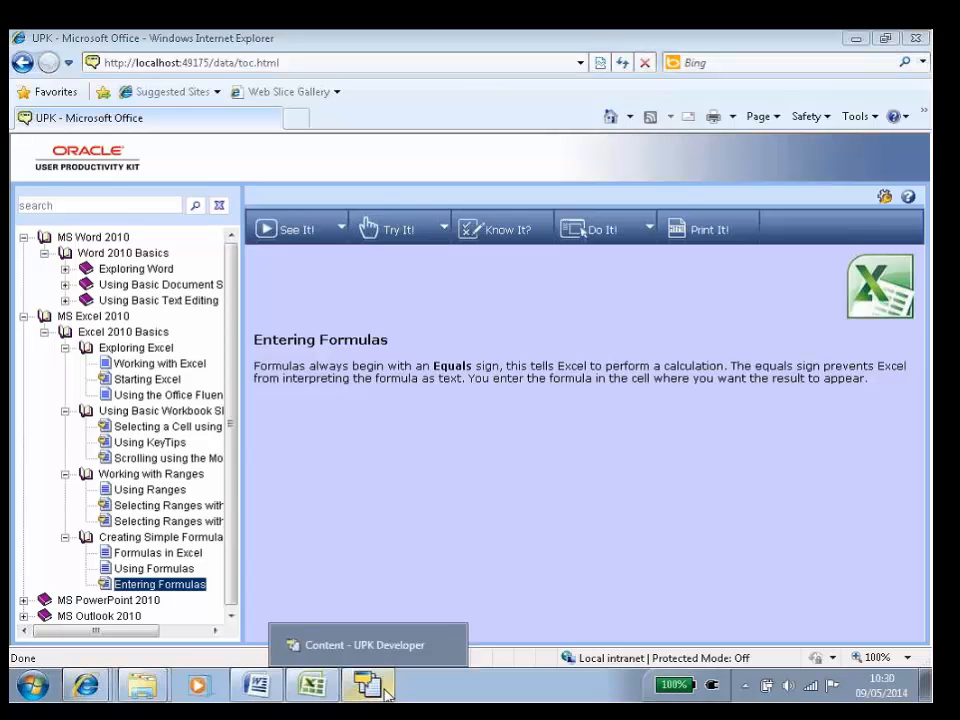
{"action": "left_click", "coordinate": [372, 686]}
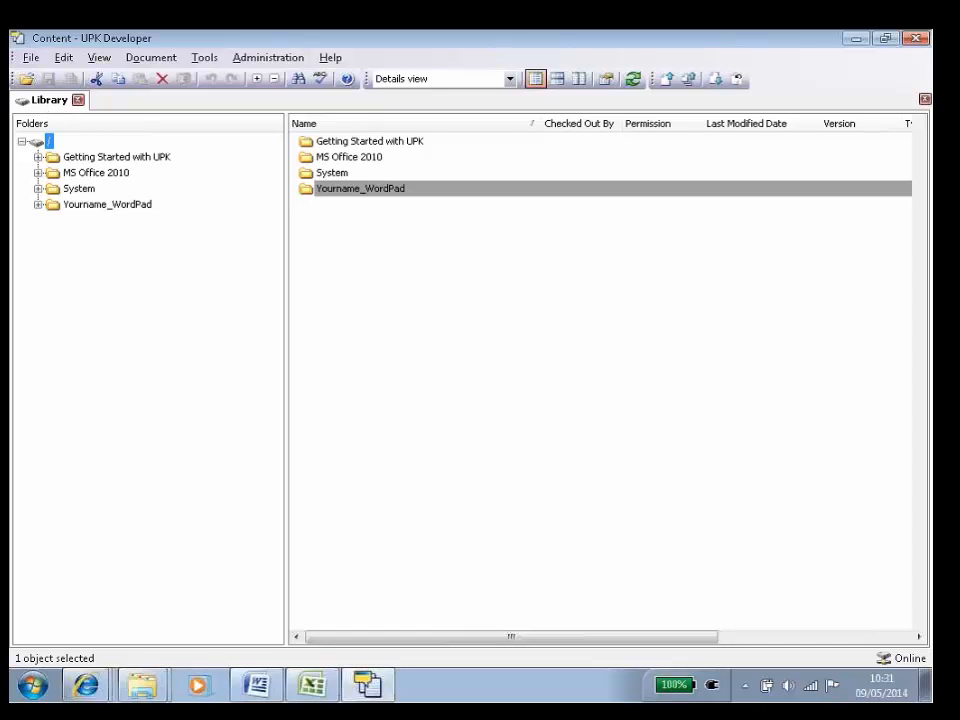
{"action": "left_click", "coordinate": [40, 59]}
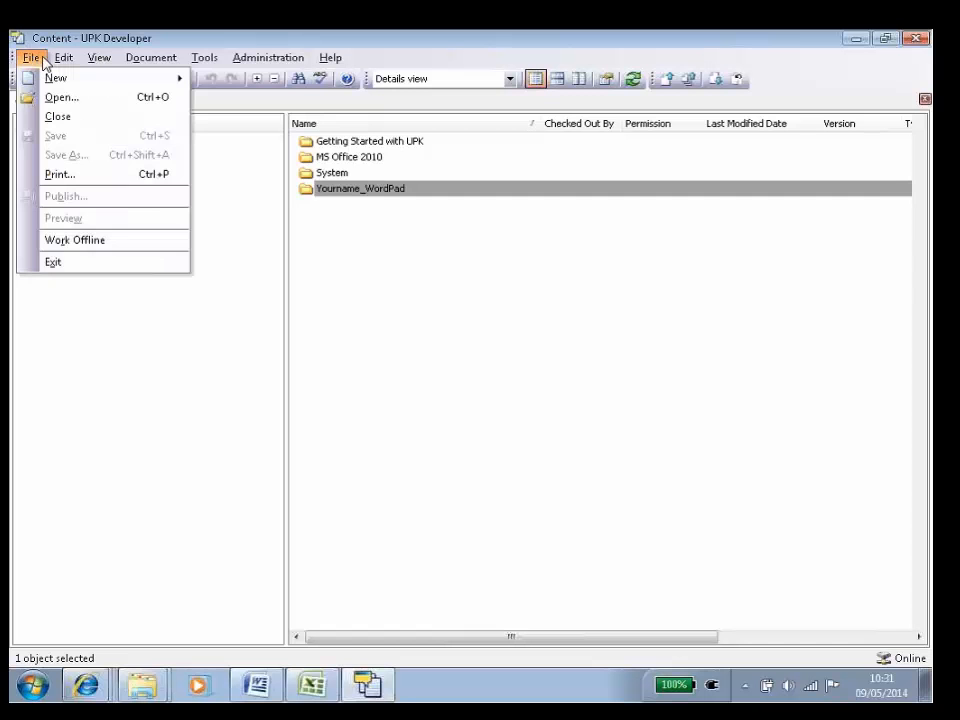
{"action": "mouse_move", "coordinate": [50, 80]}
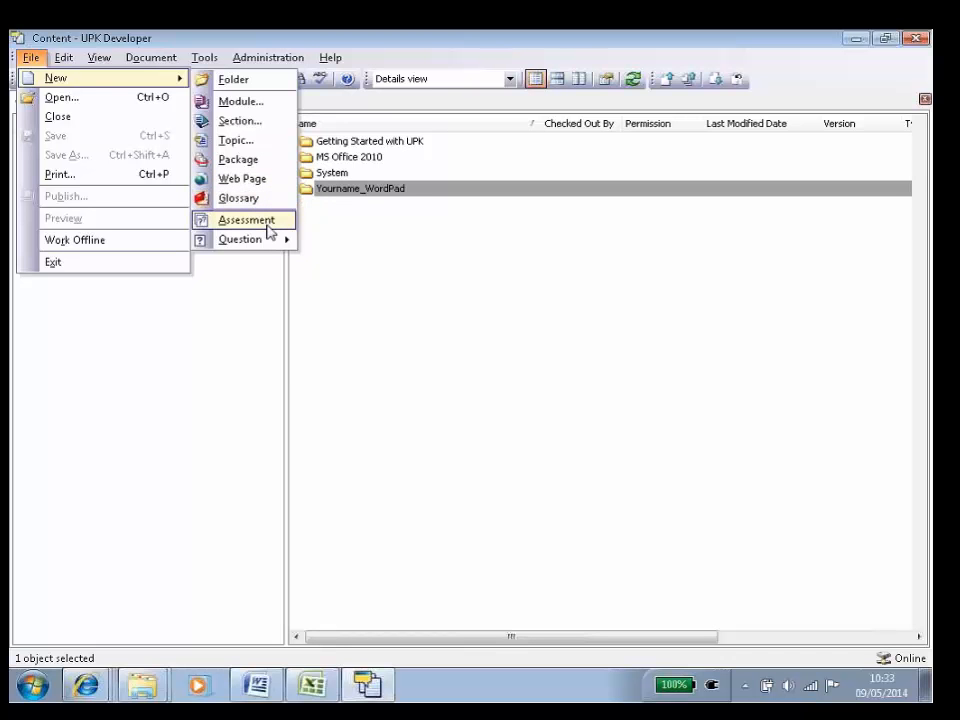
{"action": "mouse_move", "coordinate": [266, 239]}
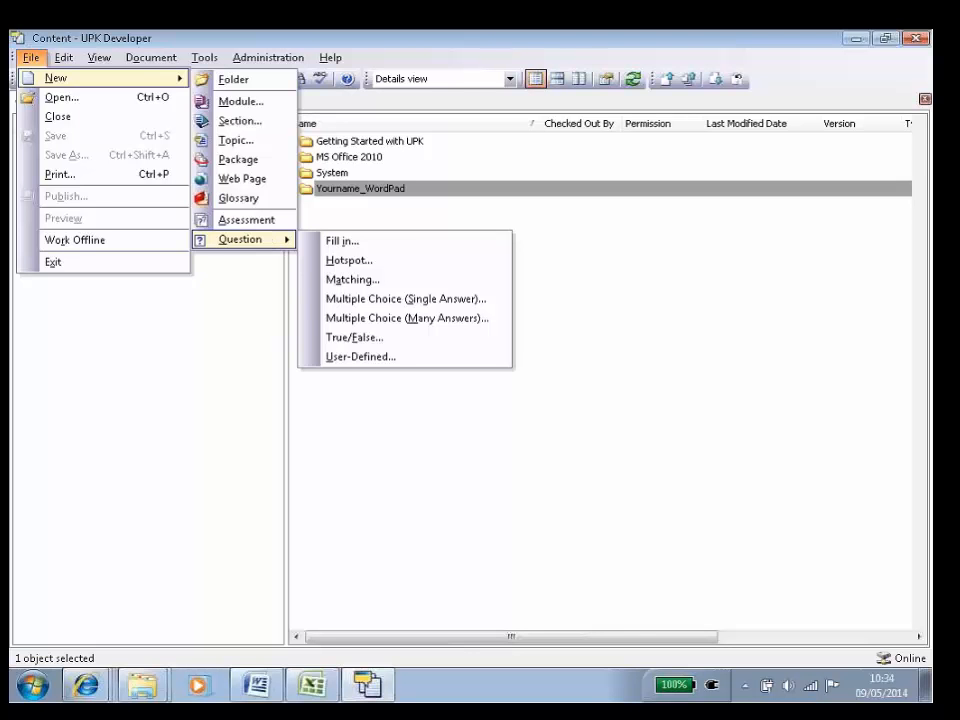
{"action": "left_click", "coordinate": [229, 365]}
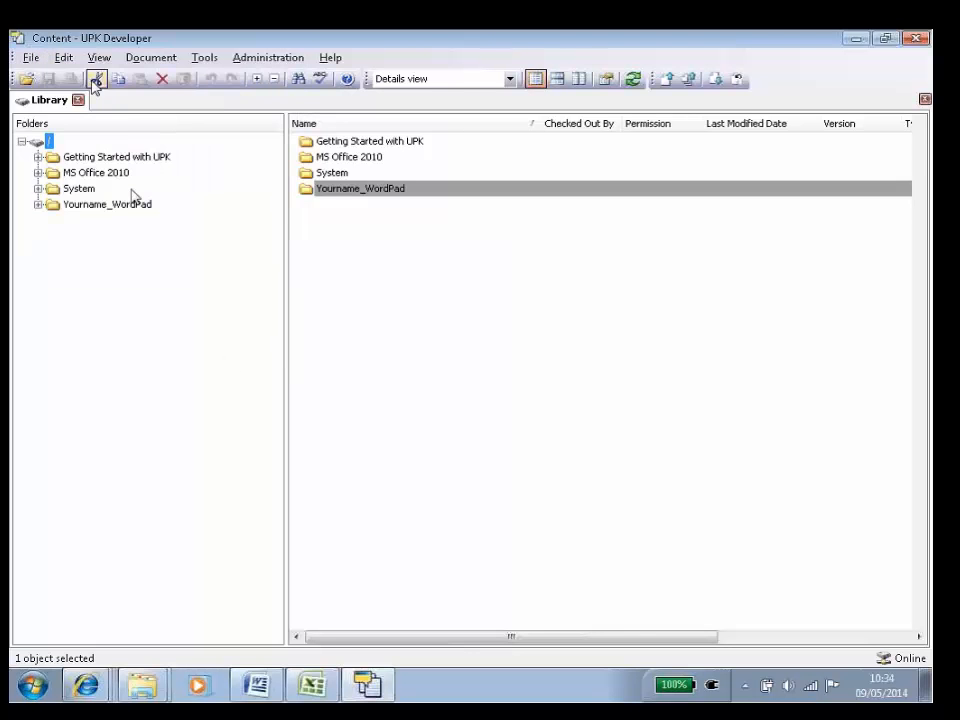
Create a module named Word in the library root, with English as the language and a 1024 x 768 screen resolution
{"action": "left_click", "coordinate": [30, 57]}
{"action": "mouse_move", "coordinate": [178, 86]}
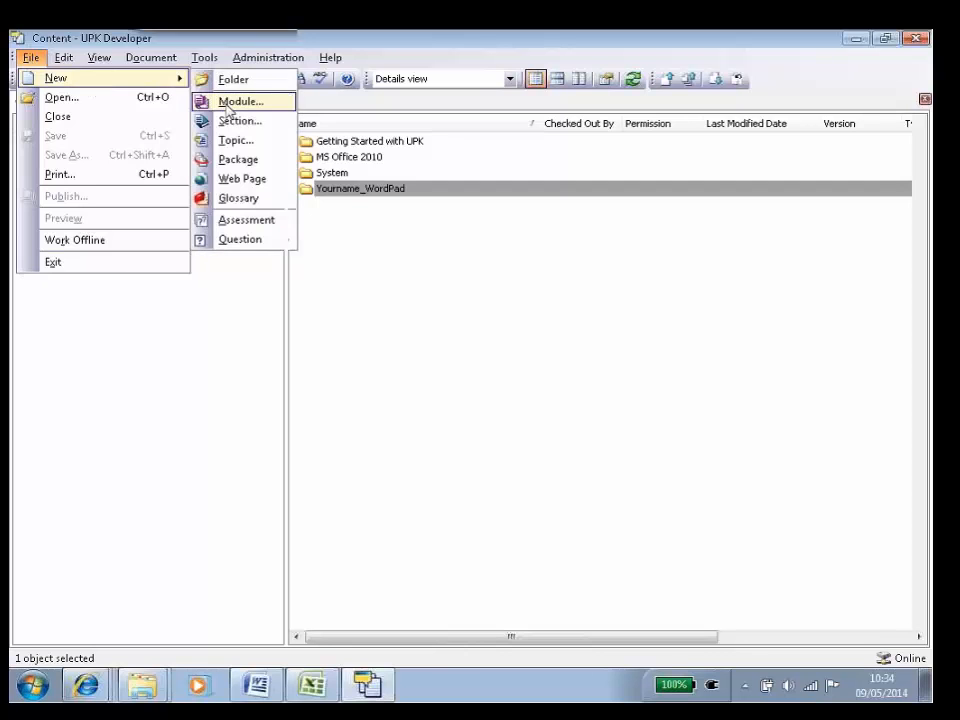
{"action": "left_click", "coordinate": [232, 102]}
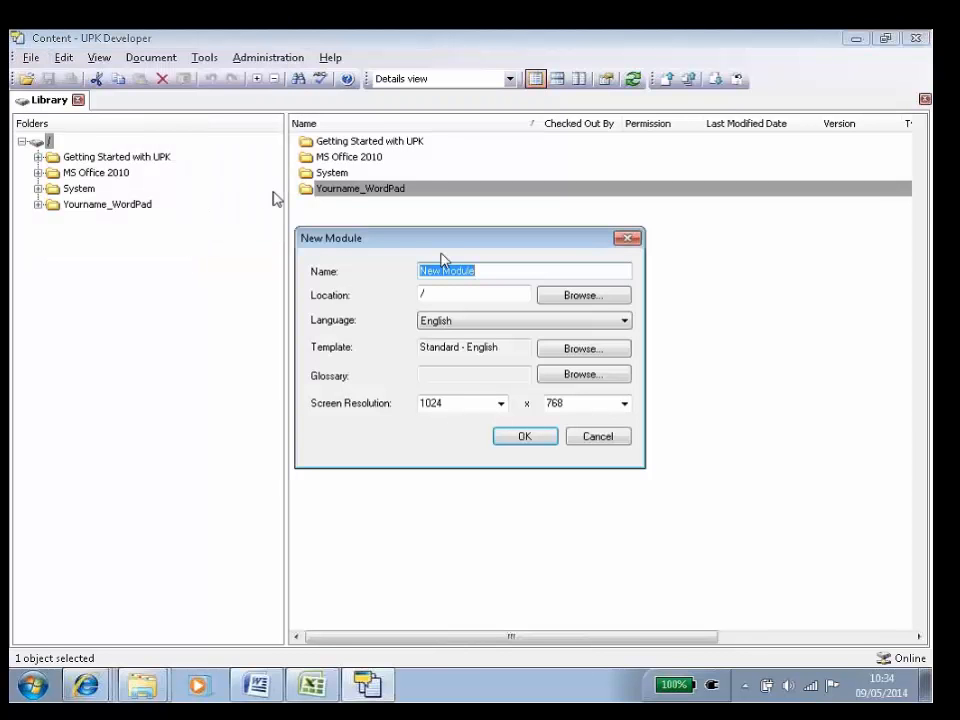
{"action": "left_click_drag", "start_coordinate": [455, 239], "coordinate": [363, 235]}
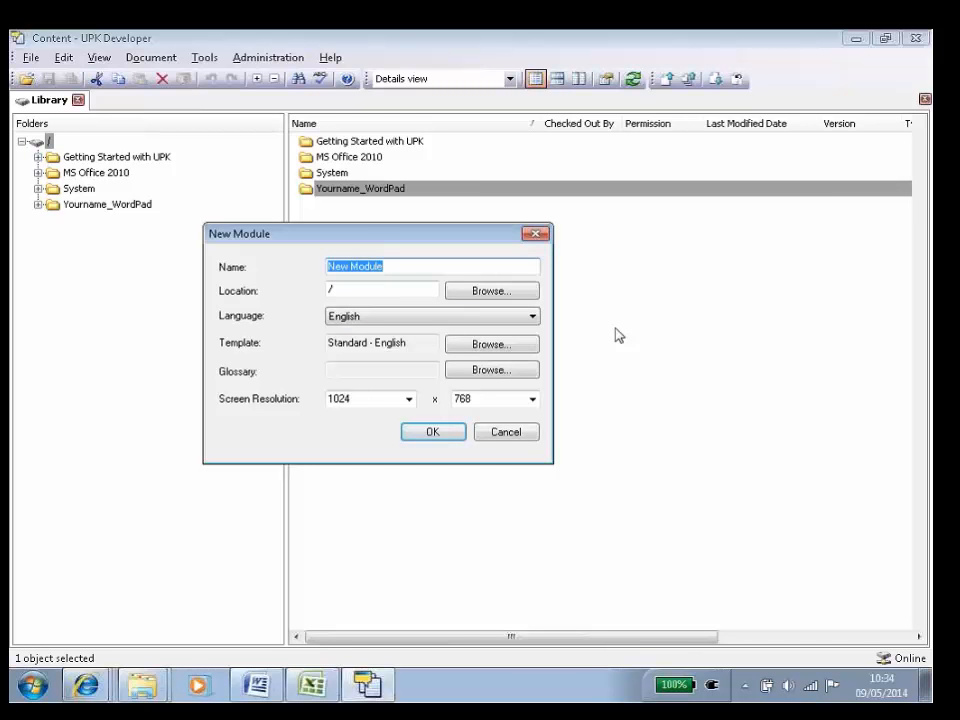
{"action": "type", "text": "Word"}
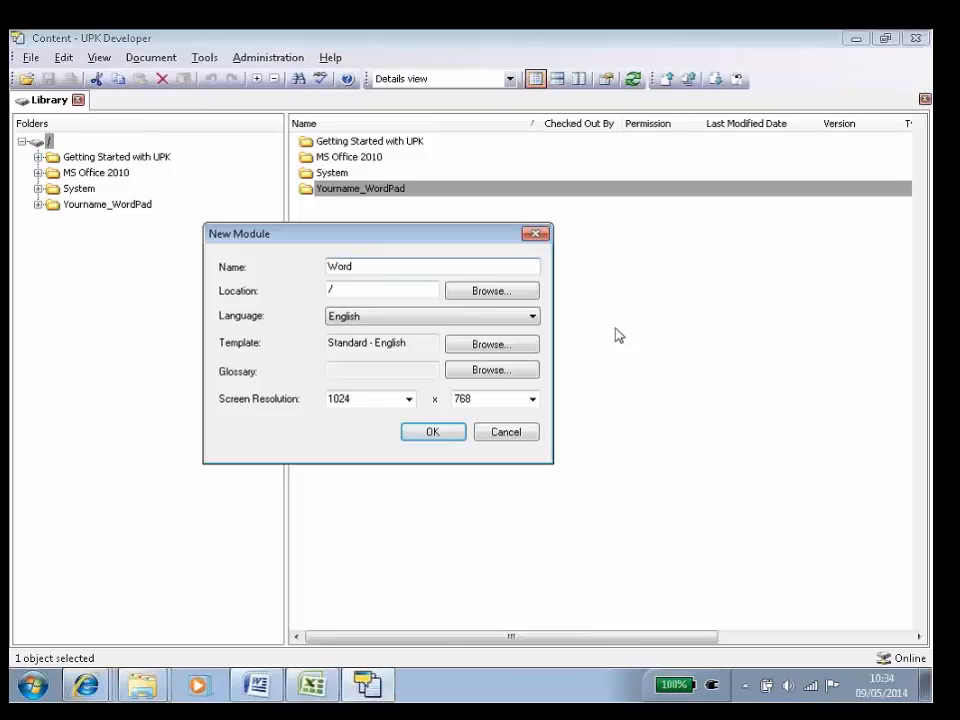
{"action": "left_click", "coordinate": [413, 323]}
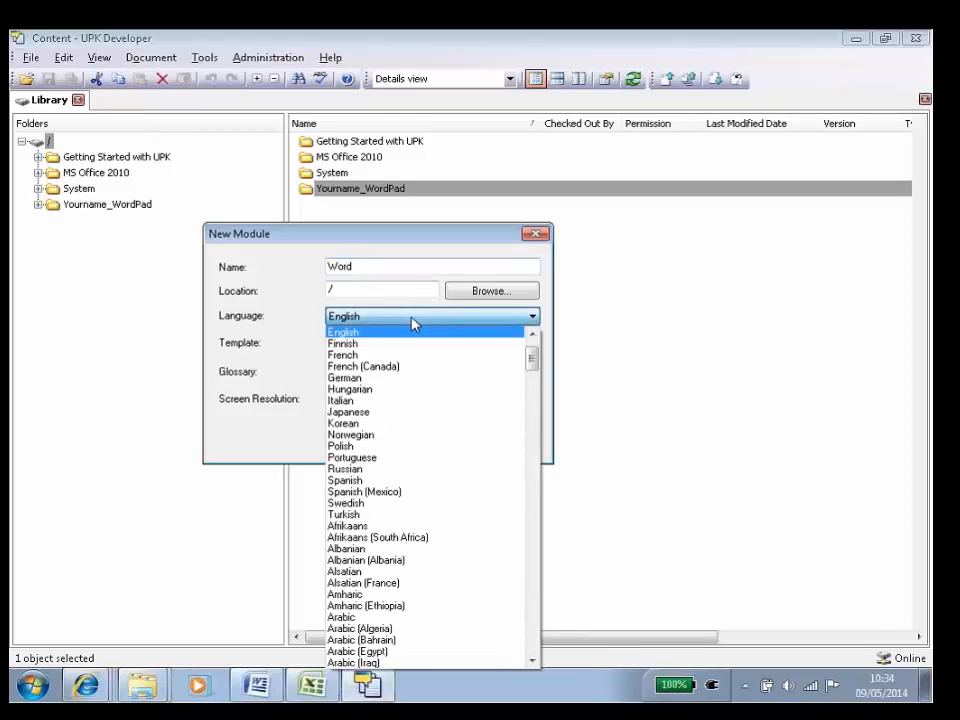
{"action": "left_click_drag", "start_coordinate": [536, 355], "coordinate": [493, 322]}
{"action": "left_click", "coordinate": [498, 321]}
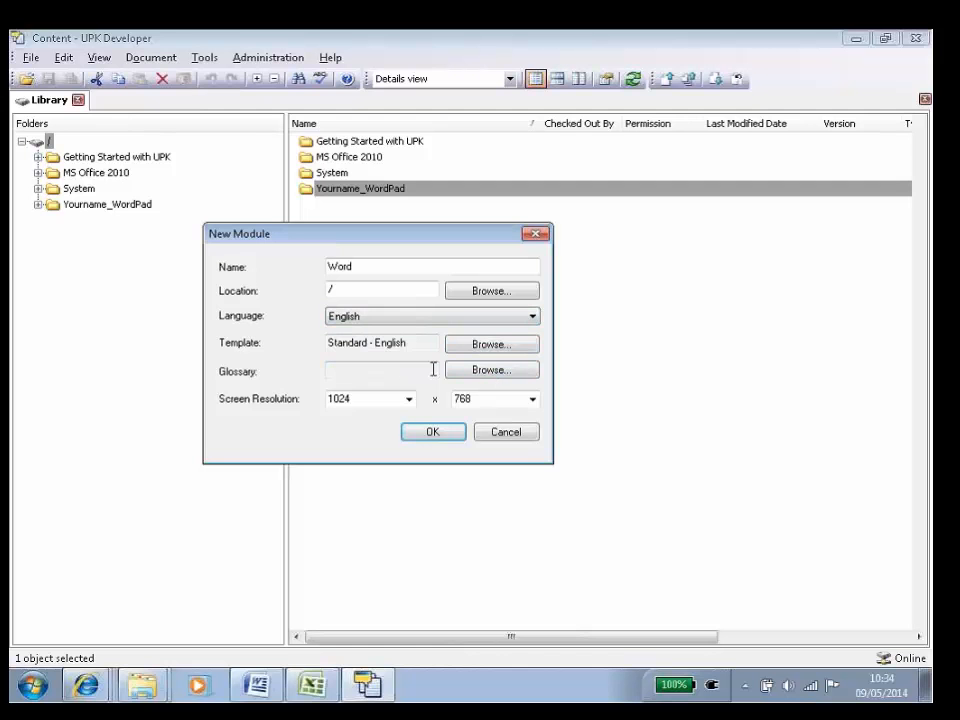
{"action": "left_click", "coordinate": [449, 437]}
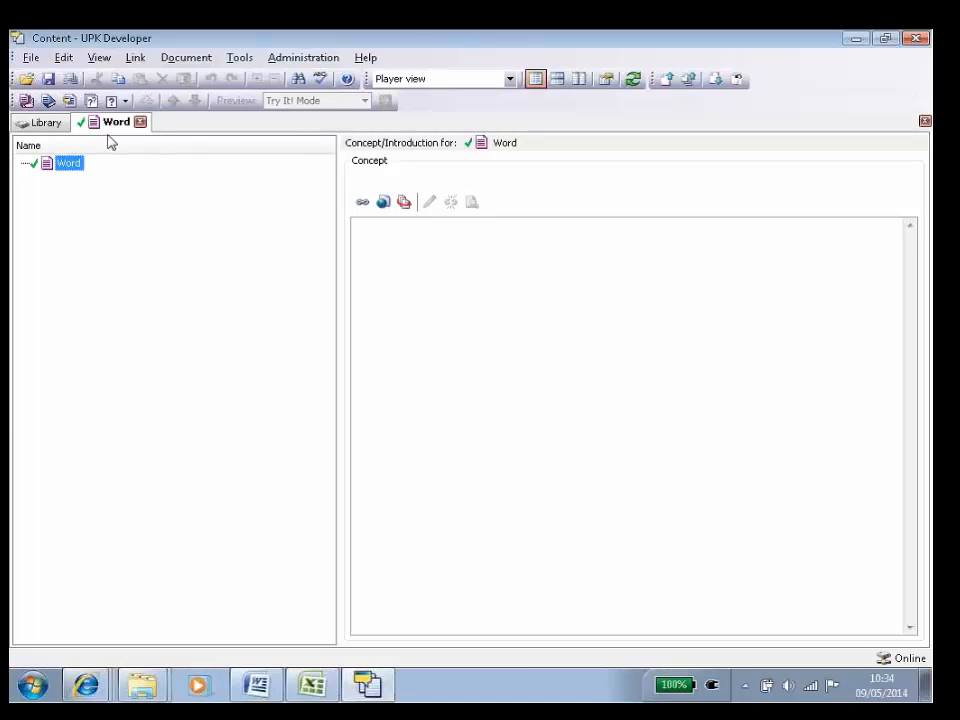
Add a new section named Editing Documents under the Word module
{"action": "left_click", "coordinate": [140, 59]}
{"action": "left_click", "coordinate": [165, 97]}
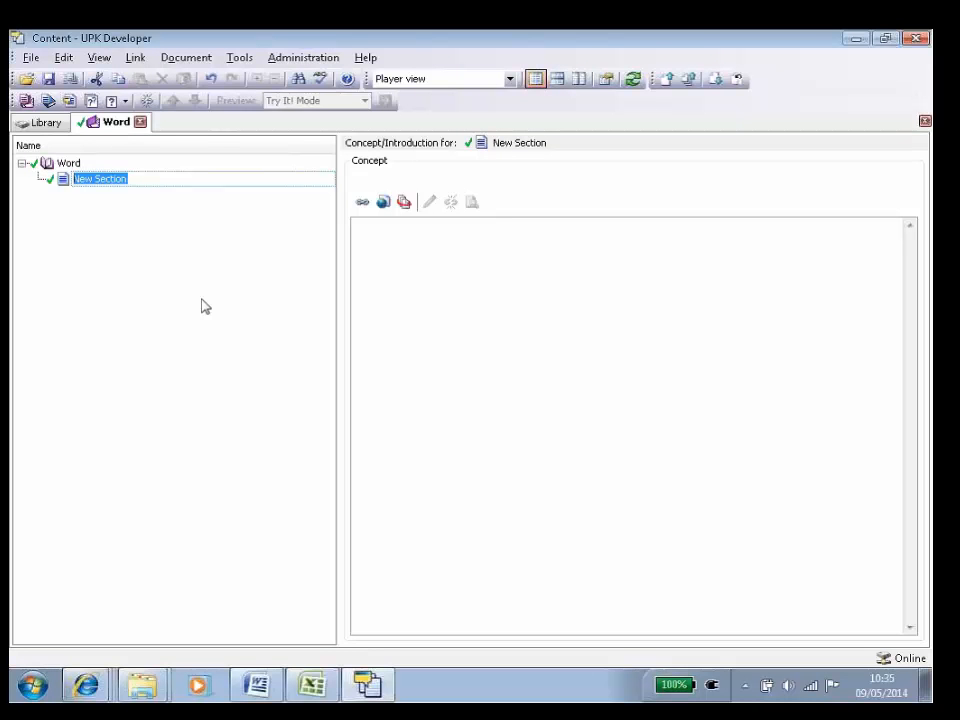
{"action": "type", "text": "Editing "}
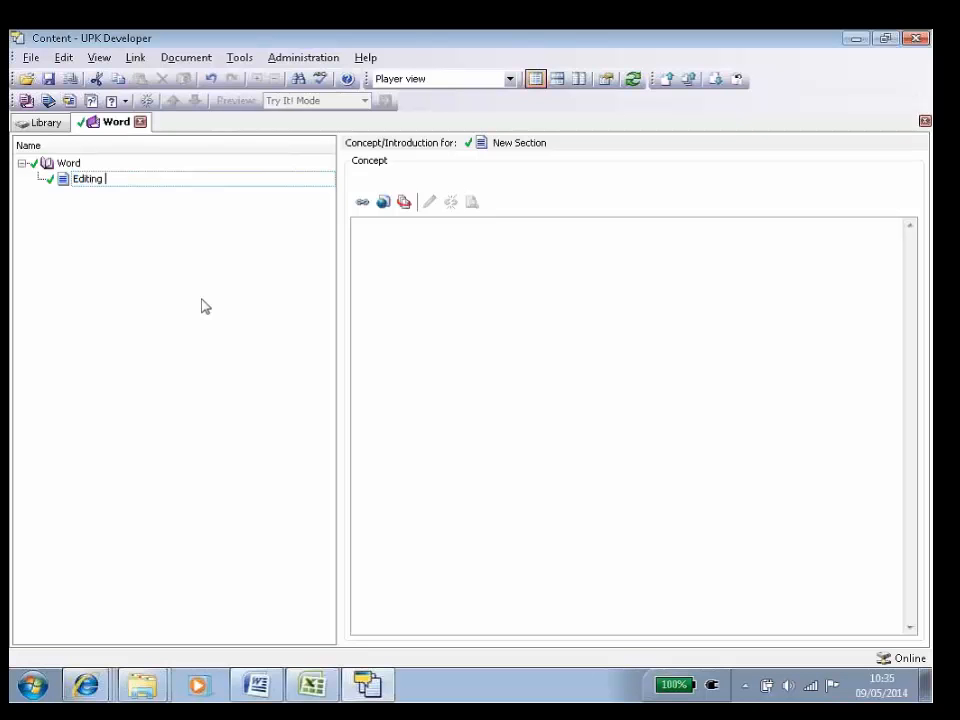
{"action": "type", "text": "Documents"}
{"action": "key", "text": "Return"}
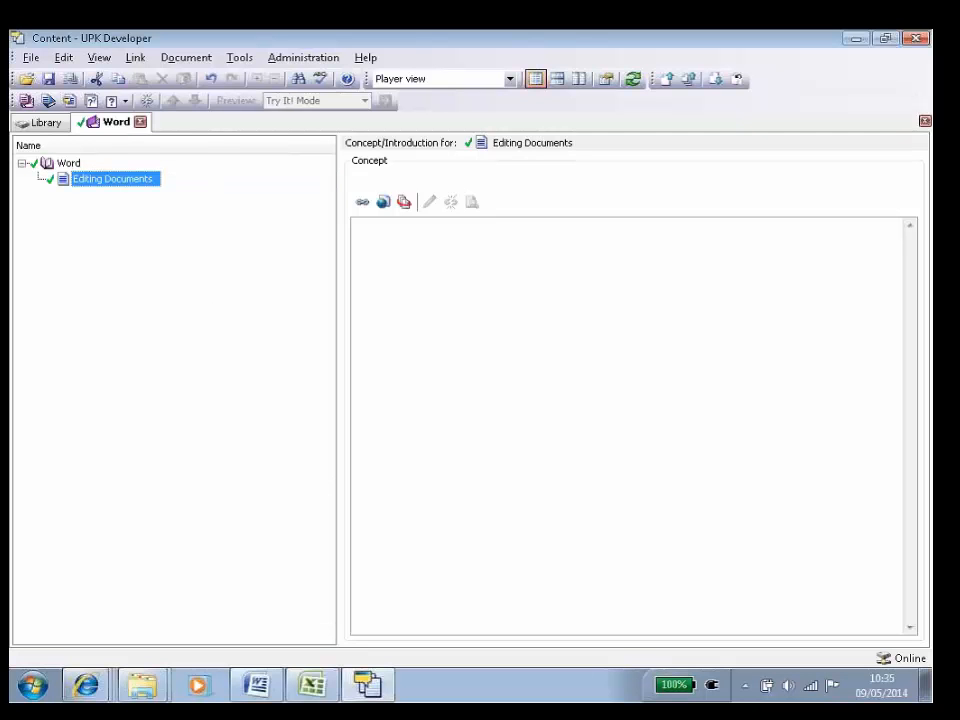
Add a new topic named Inserting Images under the Editing Documents section
{"action": "left_click", "coordinate": [135, 57]}
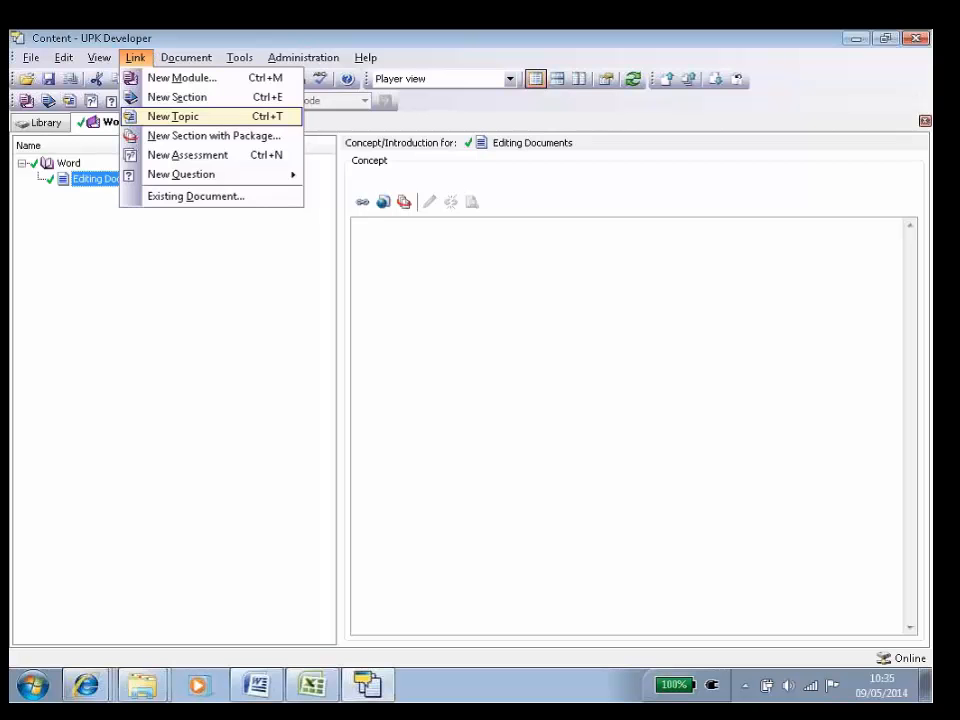
{"action": "key", "text": "Return"}
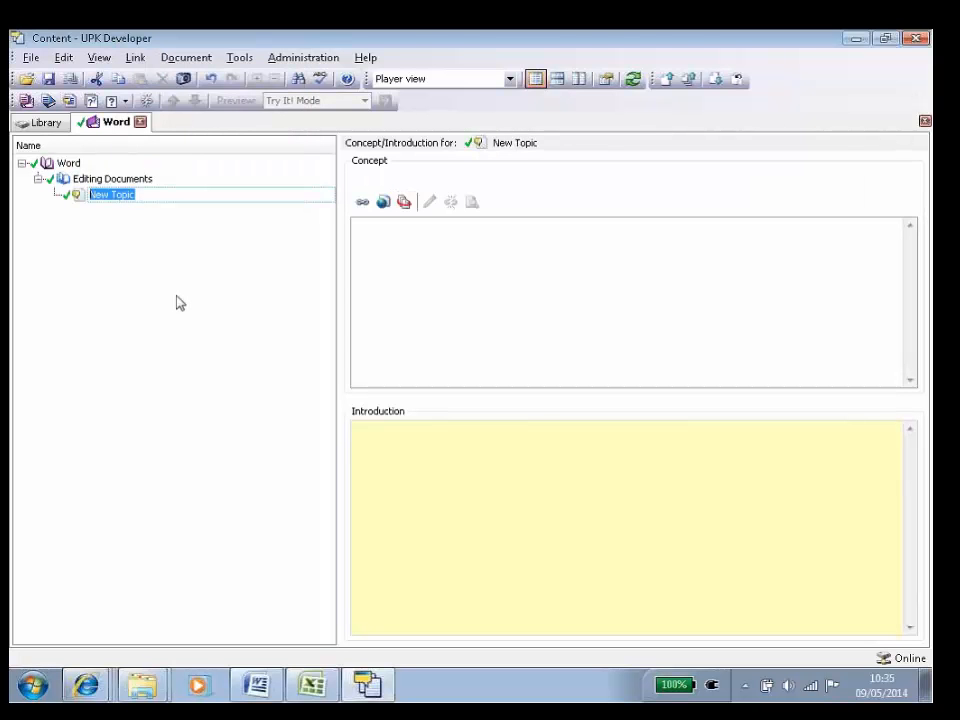
{"action": "type", "text": "inserting"}
{"action": "key", "text": "BackSpace"}
{"action": "key", "text": "BackSpace"}
{"action": "key", "text": "BackSpace"}
{"action": "key", "text": "BackSpace"}
{"action": "key", "text": "BackSpace"}
{"action": "key", "text": "BackSpace"}
{"action": "key", "text": "BackSpace"}
{"action": "key", "text": "BackSpace"}
{"action": "key", "text": "BackSpace"}
{"action": "key", "text": "BackSpace"}
{"action": "type", "text": "Inserting Images"}
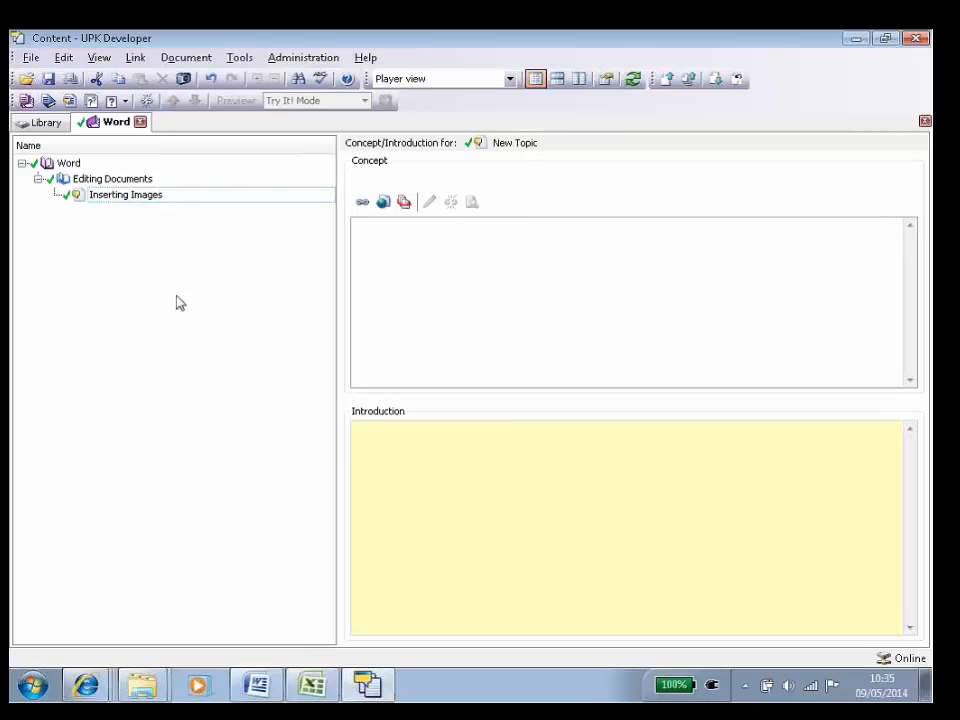
{"action": "key", "text": "Return"}
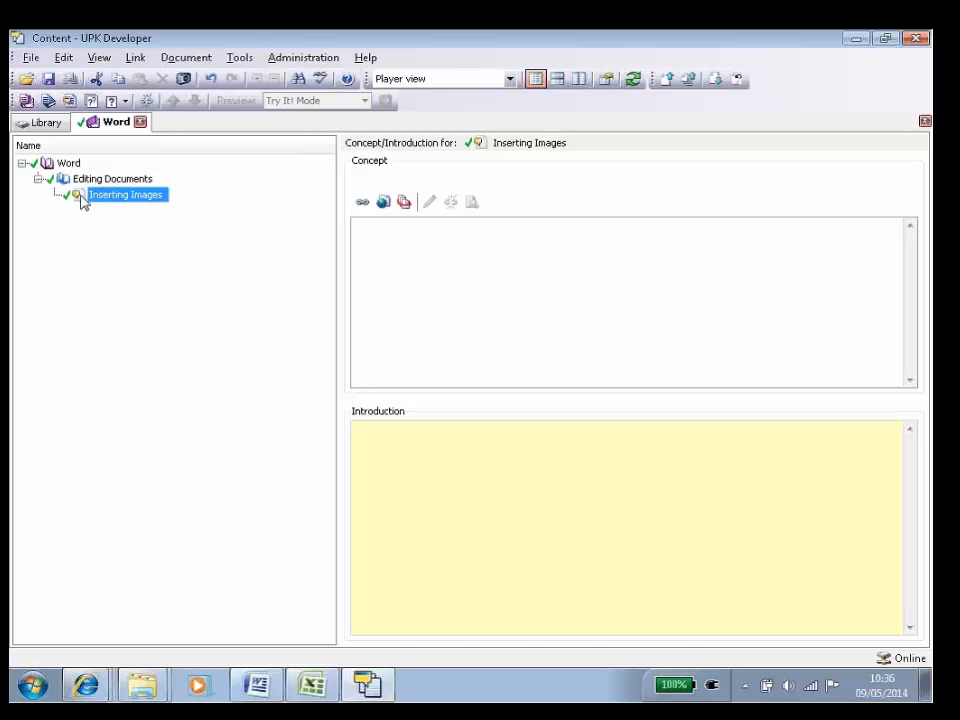
Move the Inserting Images topic above Editing Documents in the outline, and return it beneath that section
{"action": "left_click_drag", "start_coordinate": [81, 196], "coordinate": [73, 184]}
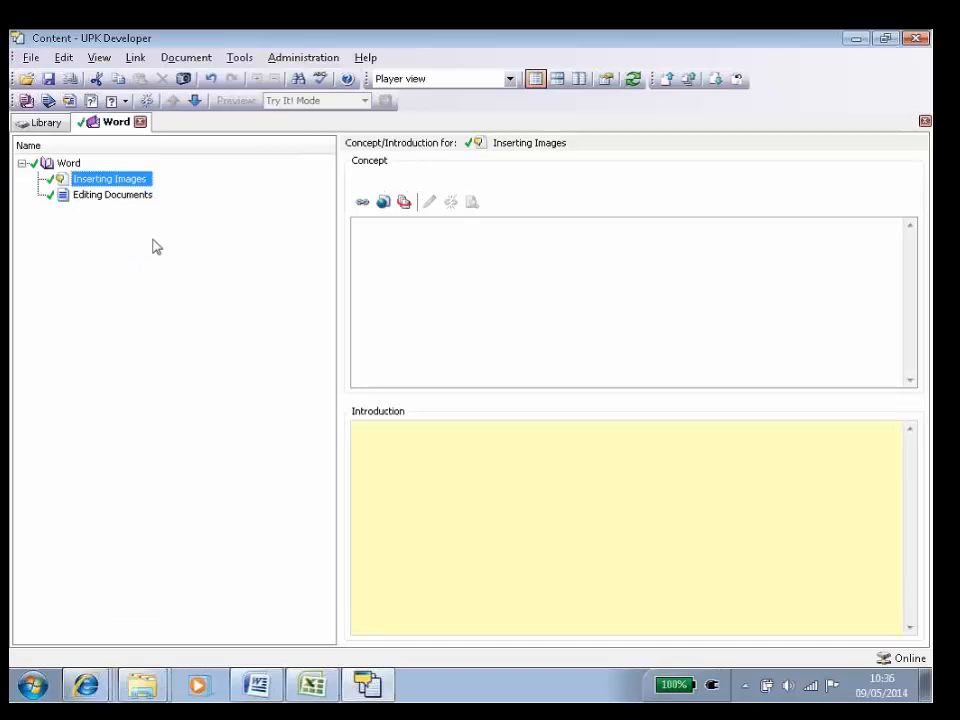
{"action": "left_click_drag", "start_coordinate": [66, 179], "coordinate": [85, 211]}
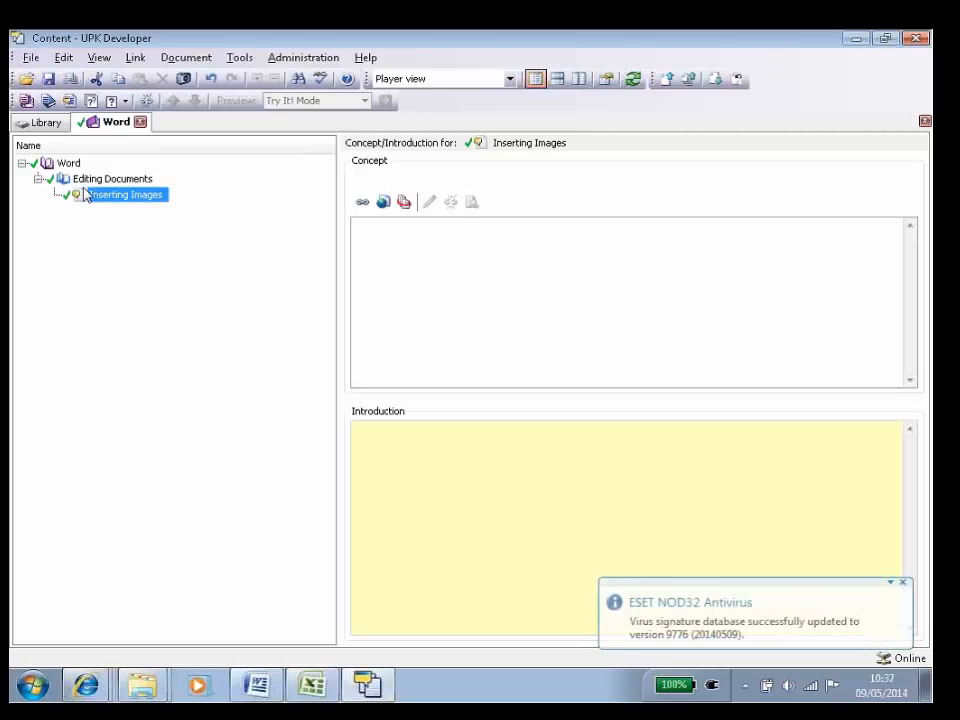
Dismiss the antivirus notification, launch the recorder for Inserting Images, and switch to the blank Word document with the recorder window clear of the ribbon
{"action": "left_click", "coordinate": [903, 582]}
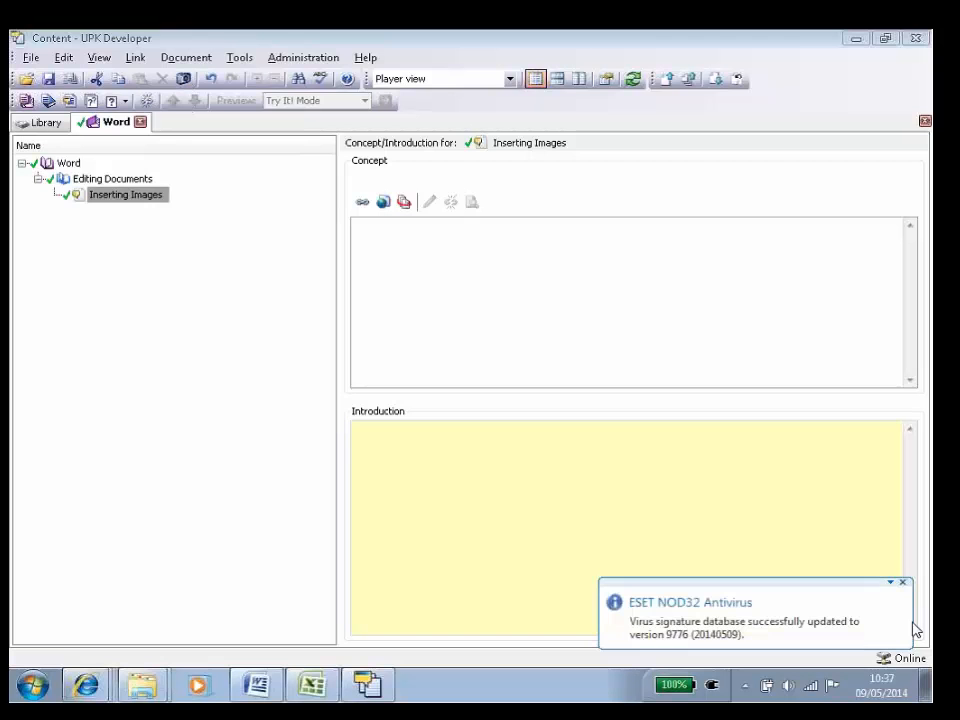
{"action": "left_click", "coordinate": [903, 583]}
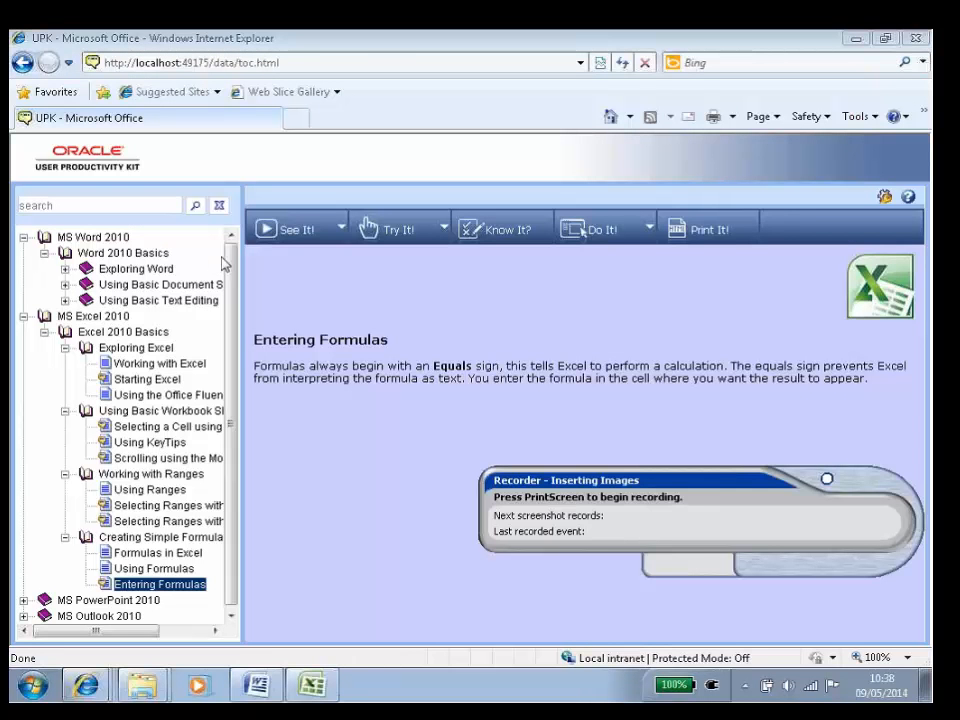
{"action": "left_click", "coordinate": [257, 686]}
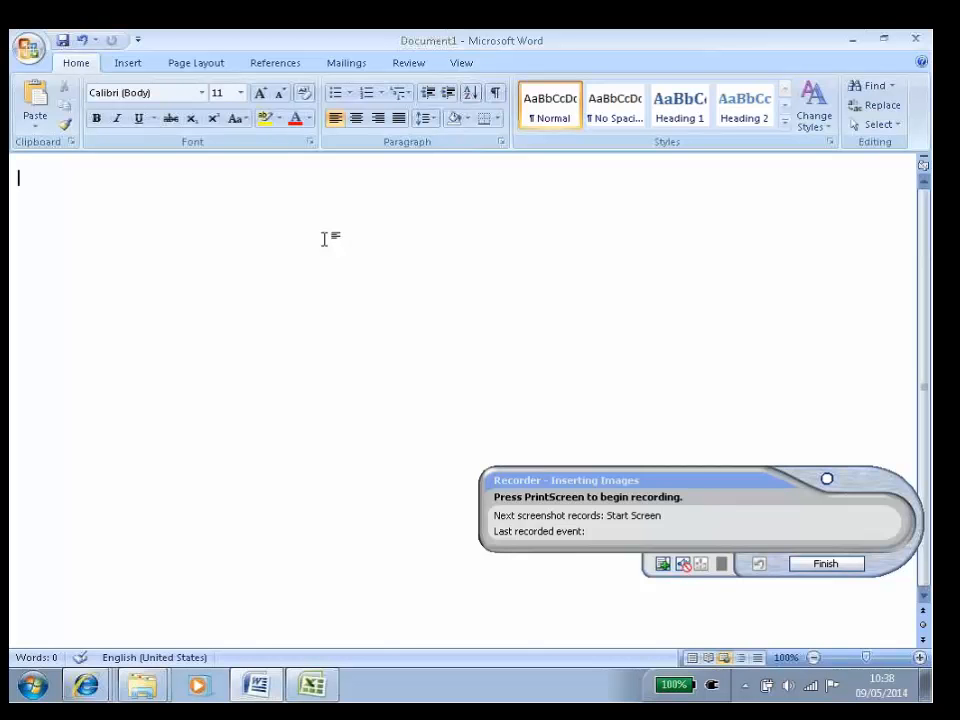
{"action": "left_click", "coordinate": [731, 487]}
{"action": "left_click_drag", "start_coordinate": [731, 487], "coordinate": [529, 242]}
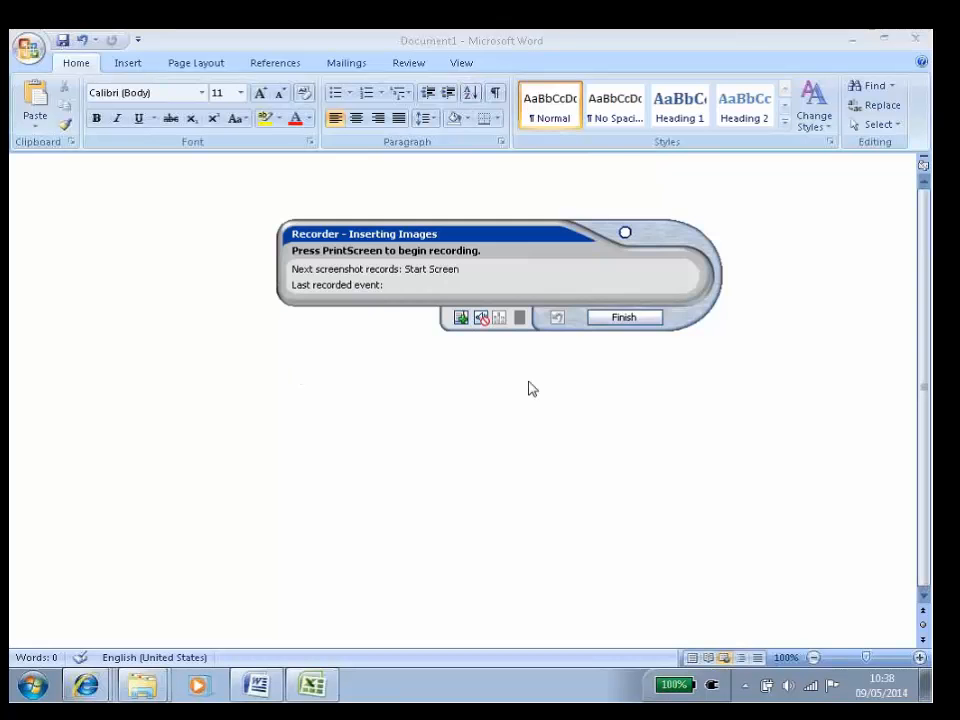
{"action": "left_click_drag", "start_coordinate": [600, 305], "coordinate": [687, 371]}
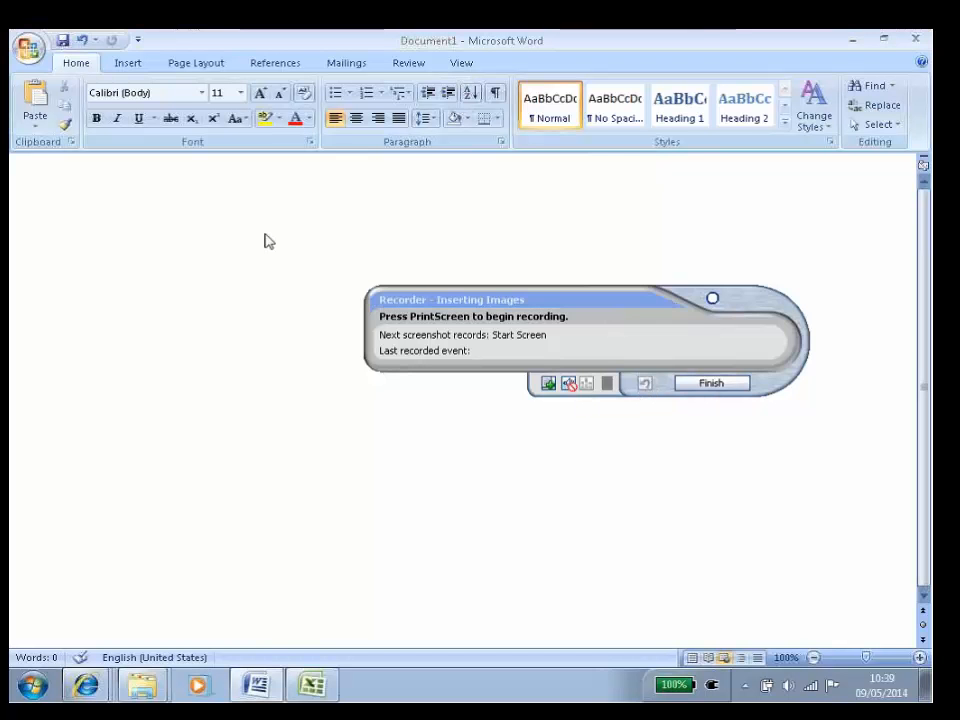
Capture the start screen of the topic, and record going to Word's Insert commands and opening the Insert Picture dialog
{"action": "key", "text": "Print"}
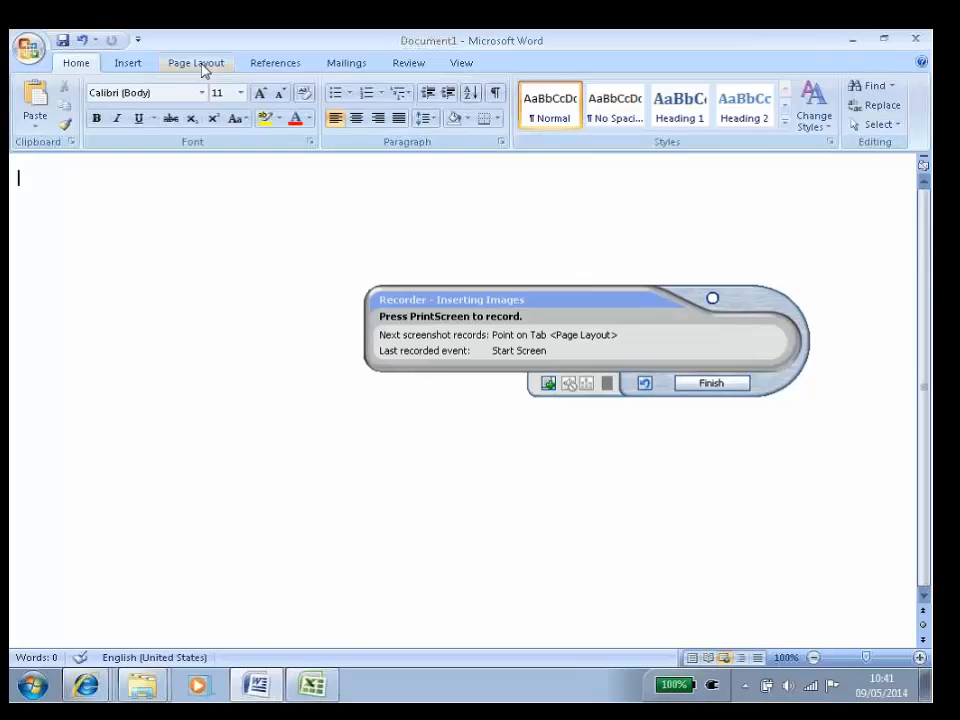
{"action": "left_click", "coordinate": [125, 66]}
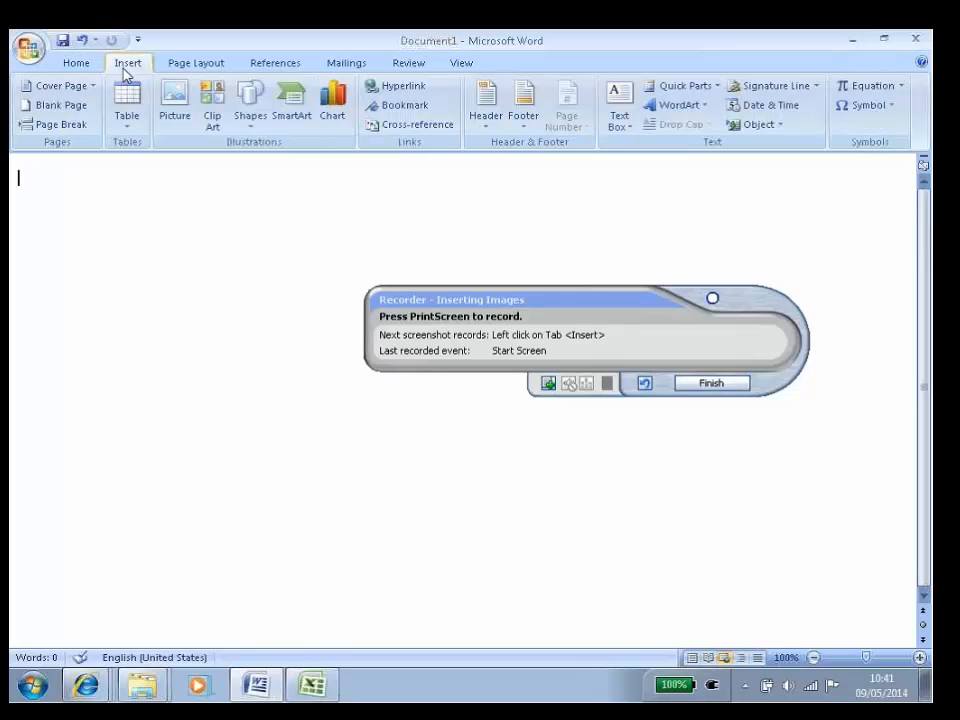
{"action": "key", "text": "Print"}
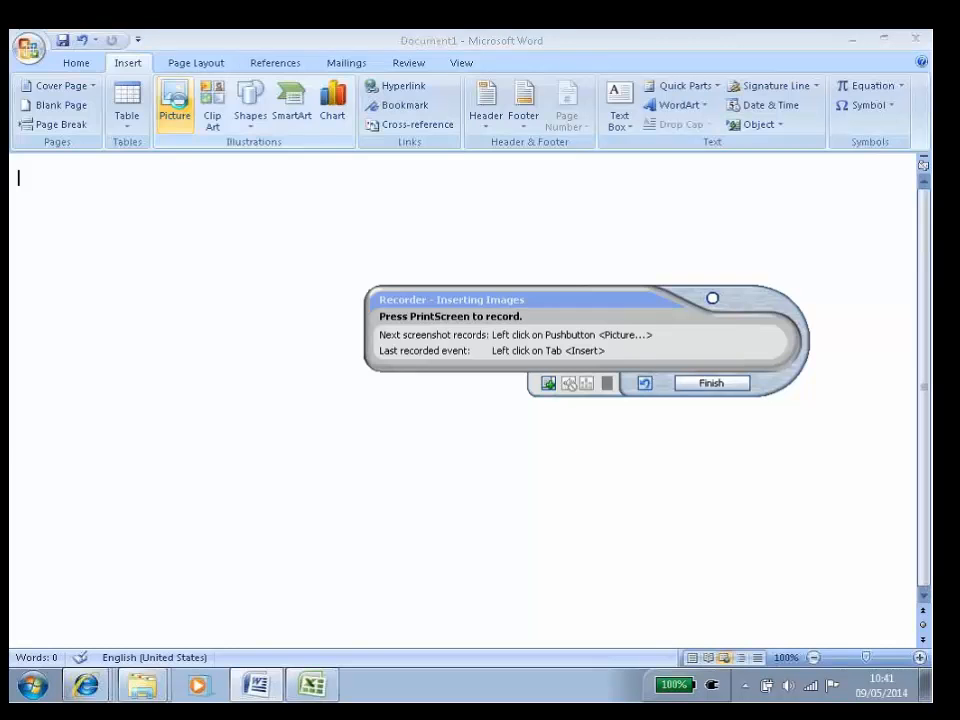
{"action": "left_click", "coordinate": [175, 100]}
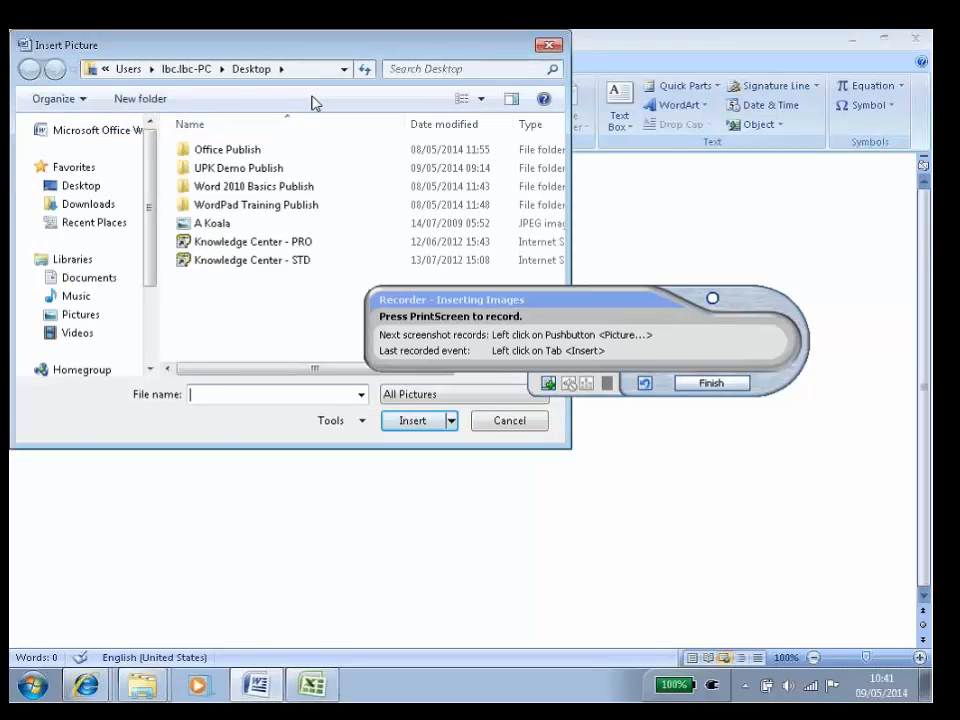
{"action": "key", "text": "Print"}
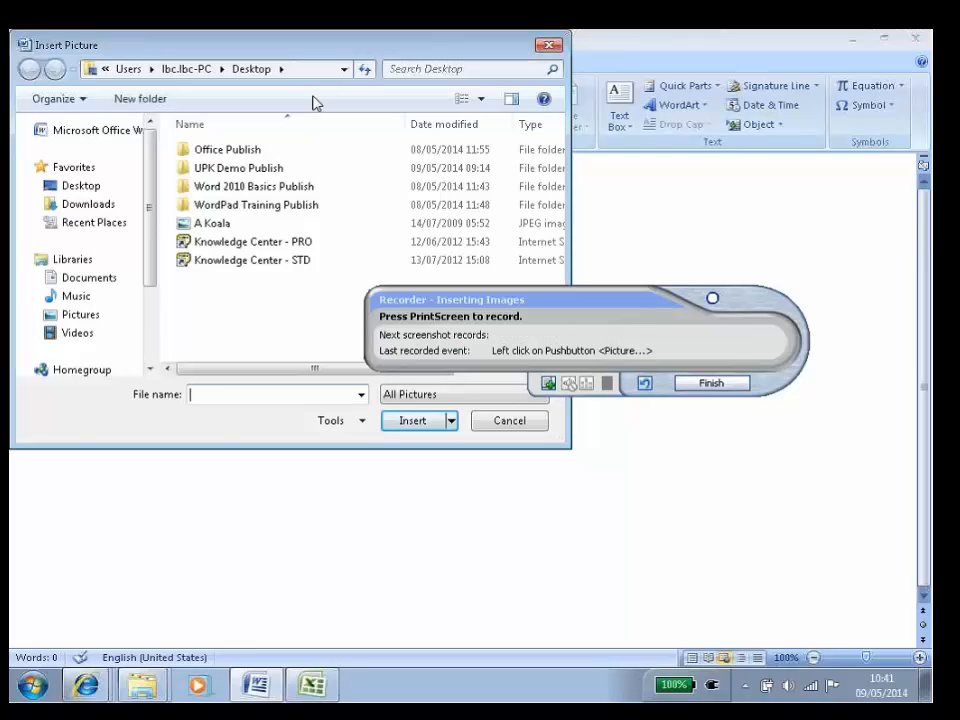
Record selecting the A Koala picture and inserting it into the Word document, and finish the recording
{"action": "left_click", "coordinate": [210, 223]}
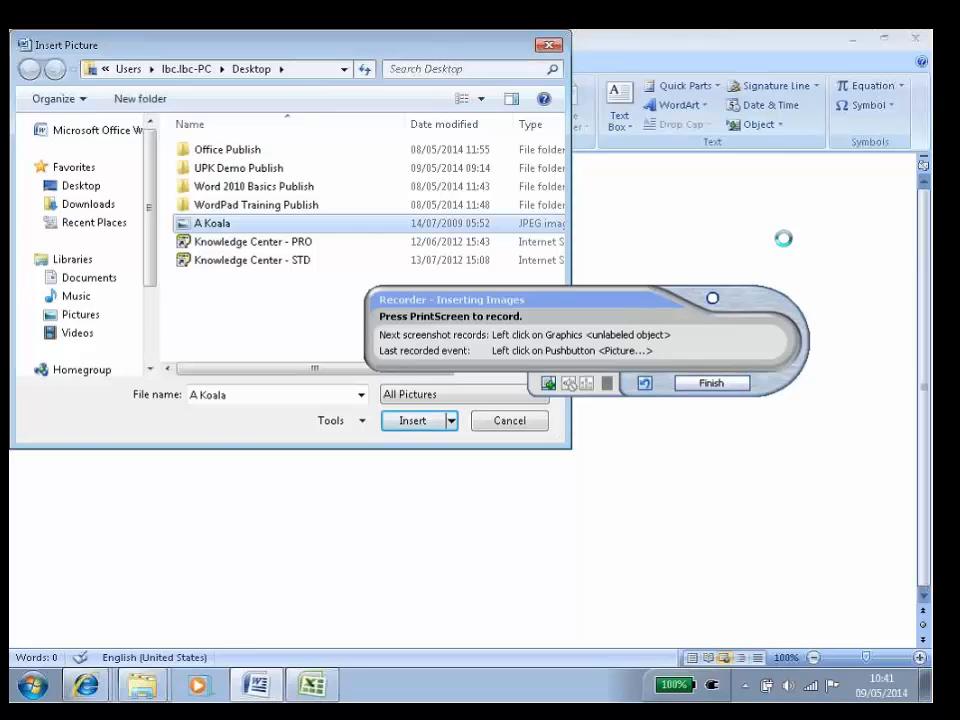
{"action": "key", "text": "Print"}
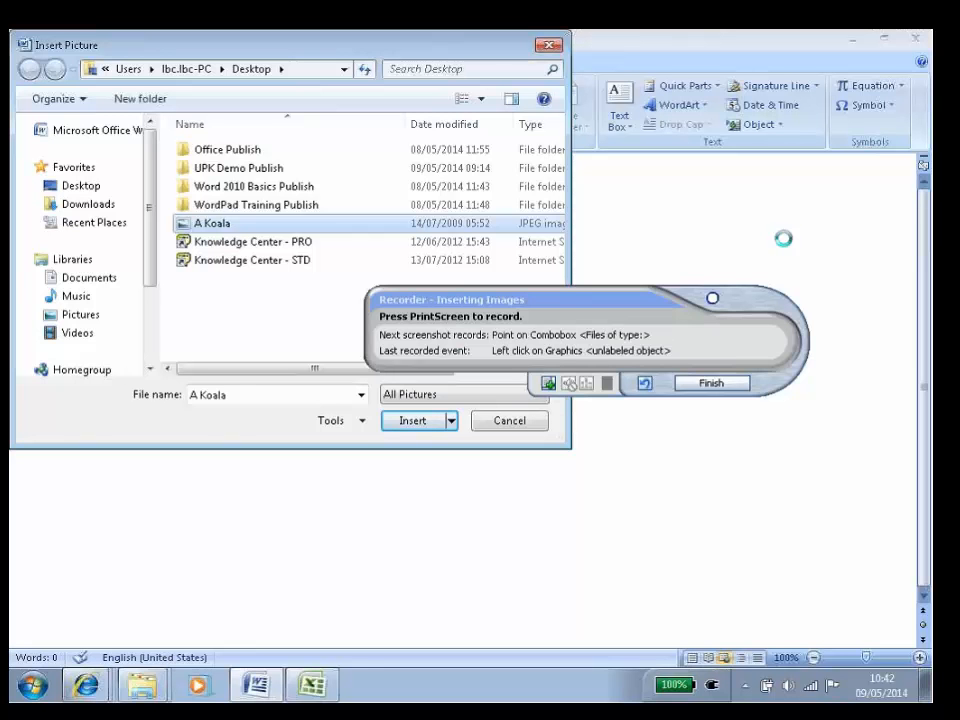
{"action": "left_click", "coordinate": [418, 421]}
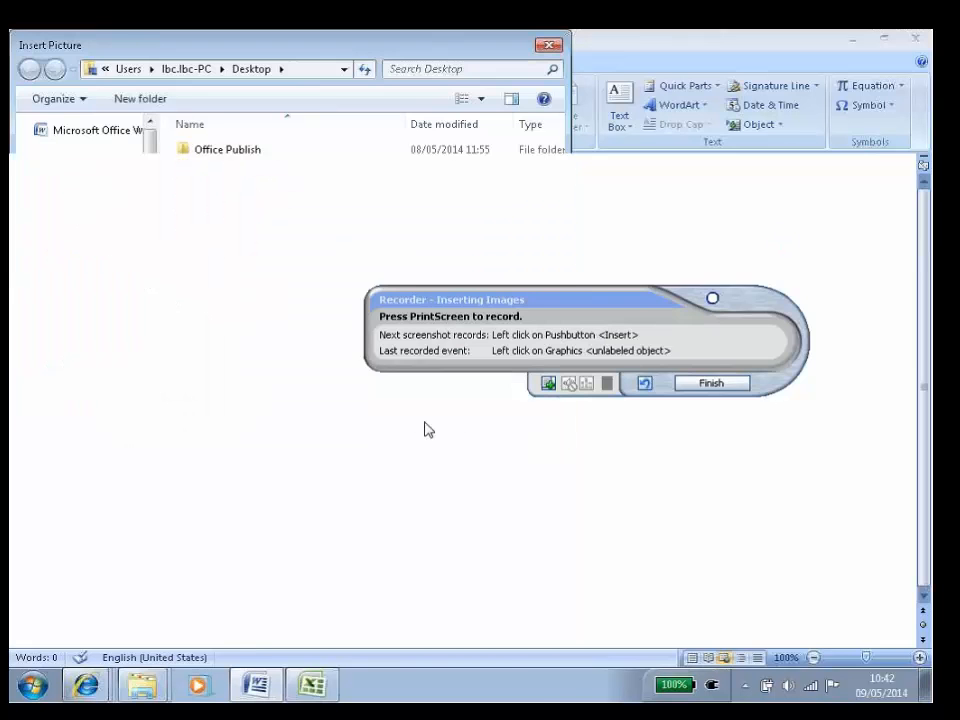
{"action": "key", "text": "Print"}
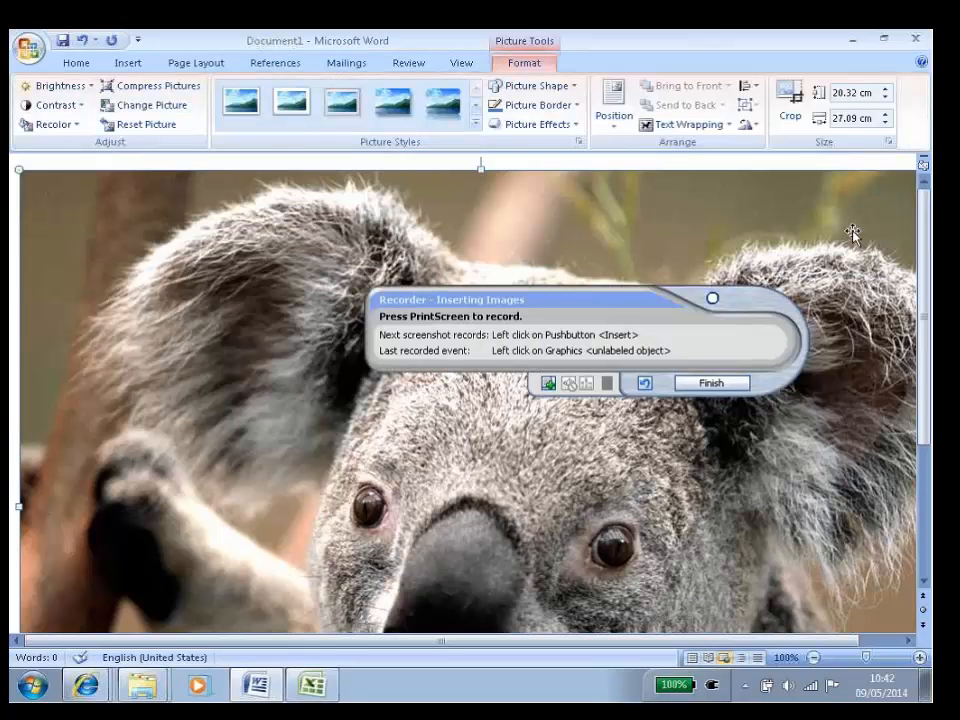
{"action": "left_click", "coordinate": [711, 385]}
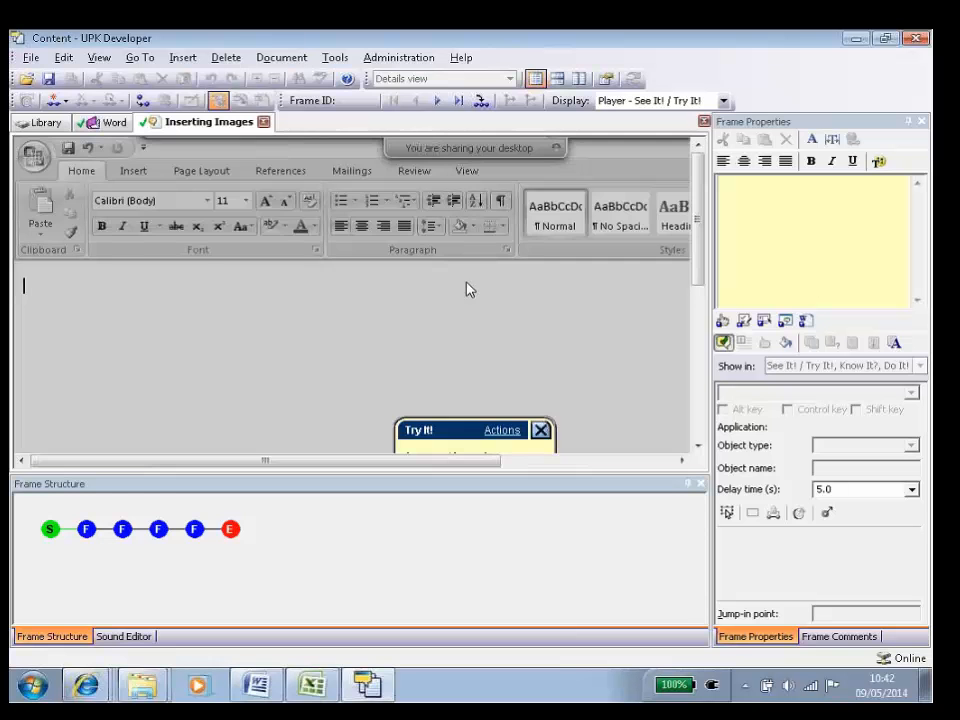
Review the start frame and each recorded action frame of the Inserting Images topic
{"action": "left_click_drag", "start_coordinate": [697, 220], "coordinate": [706, 273]}
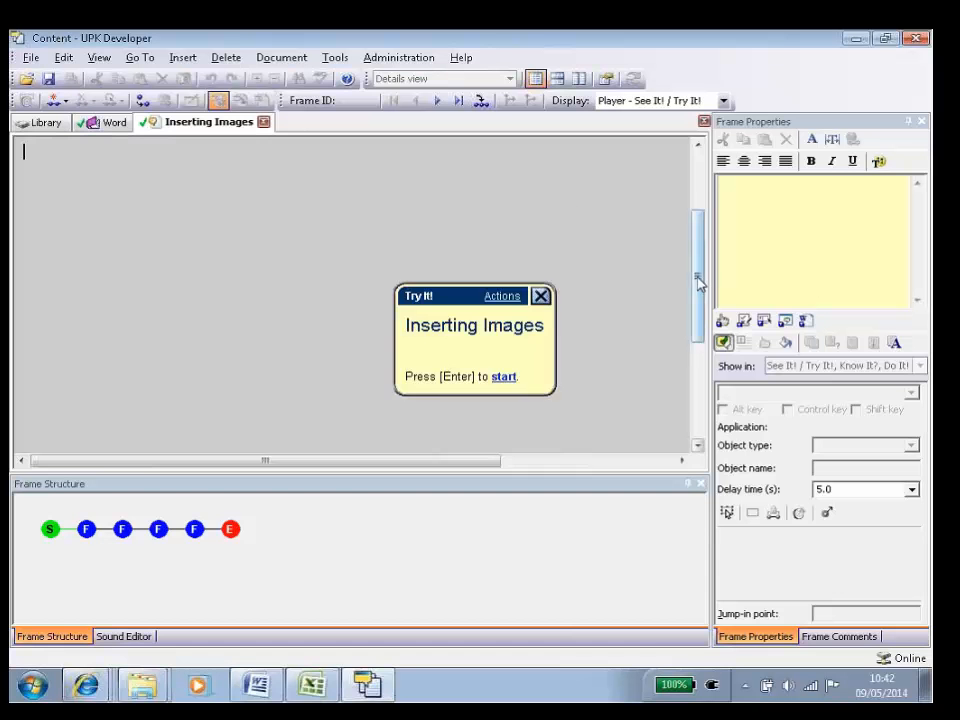
{"action": "left_click_drag", "start_coordinate": [696, 279], "coordinate": [702, 213]}
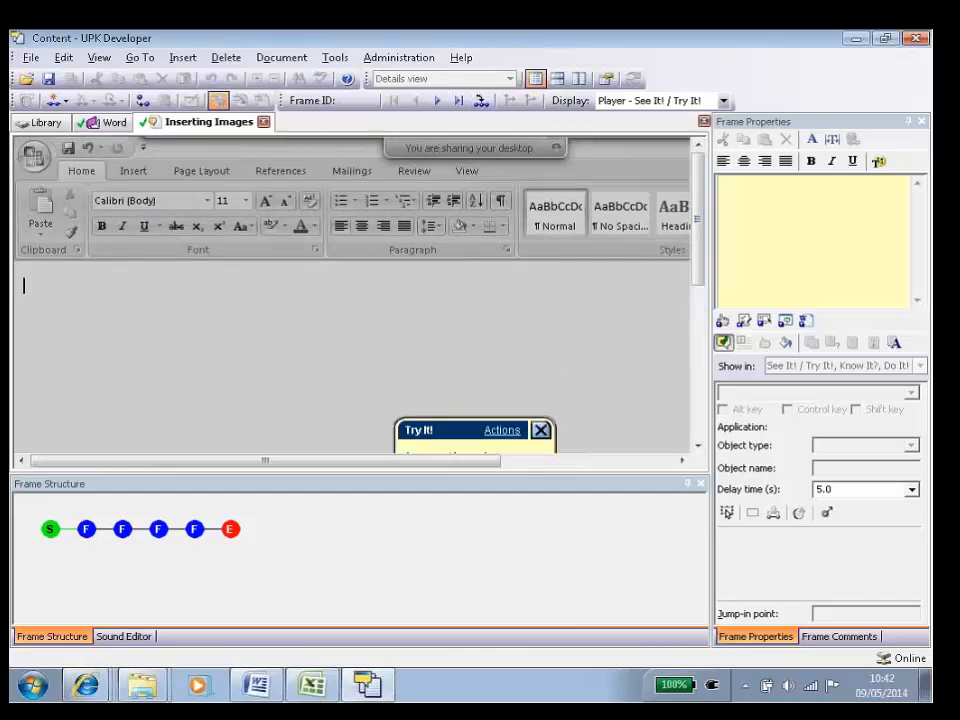
{"action": "mouse_move", "coordinate": [89, 538]}
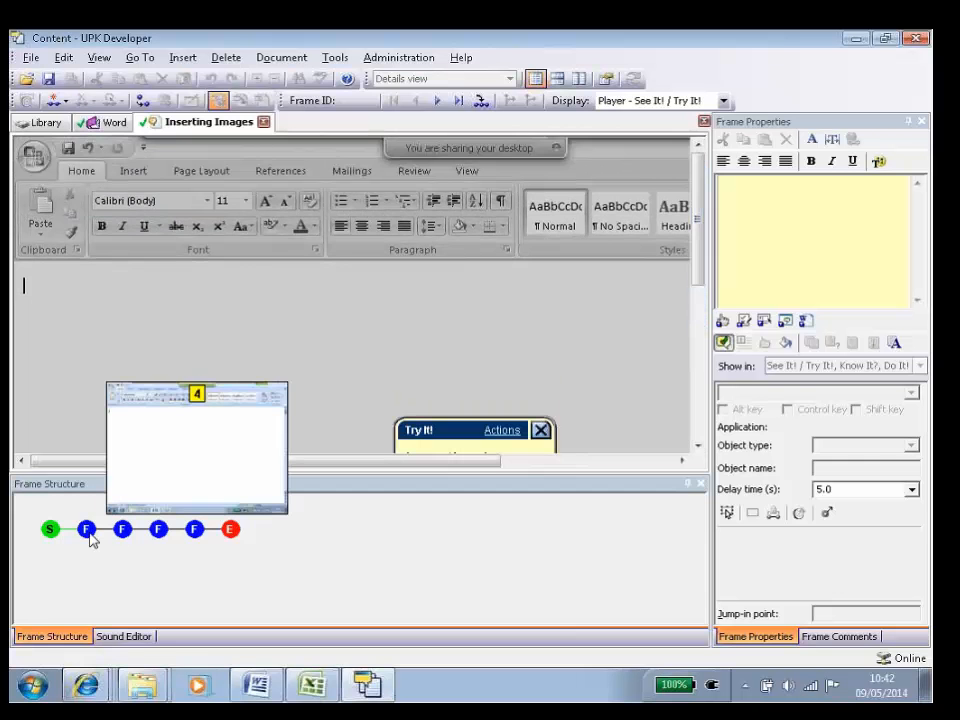
{"action": "left_click", "coordinate": [88, 537]}
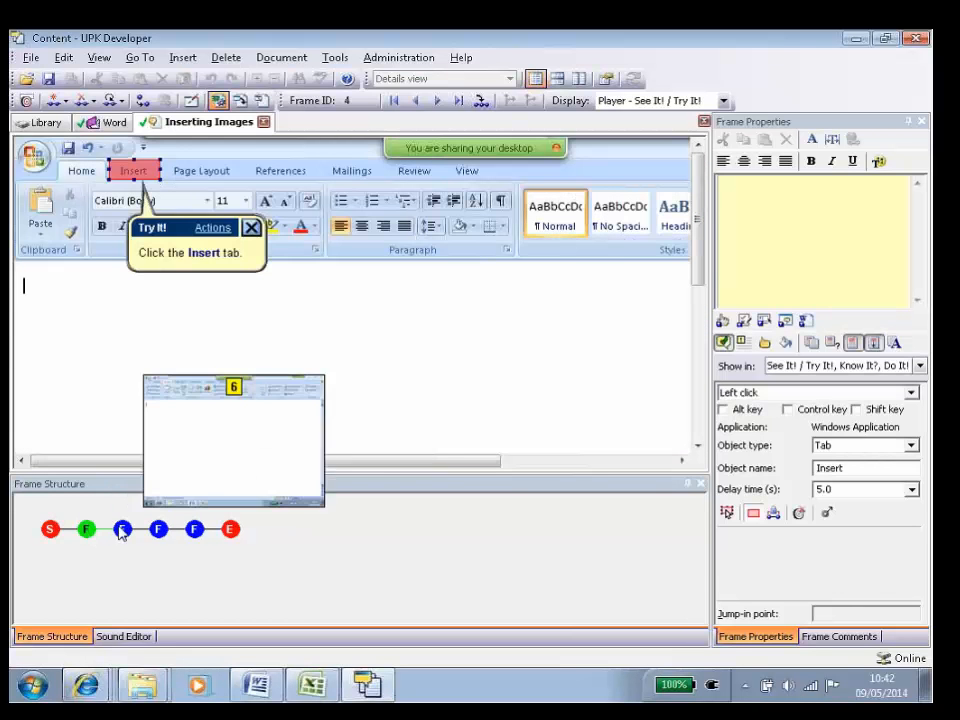
{"action": "left_click", "coordinate": [123, 531]}
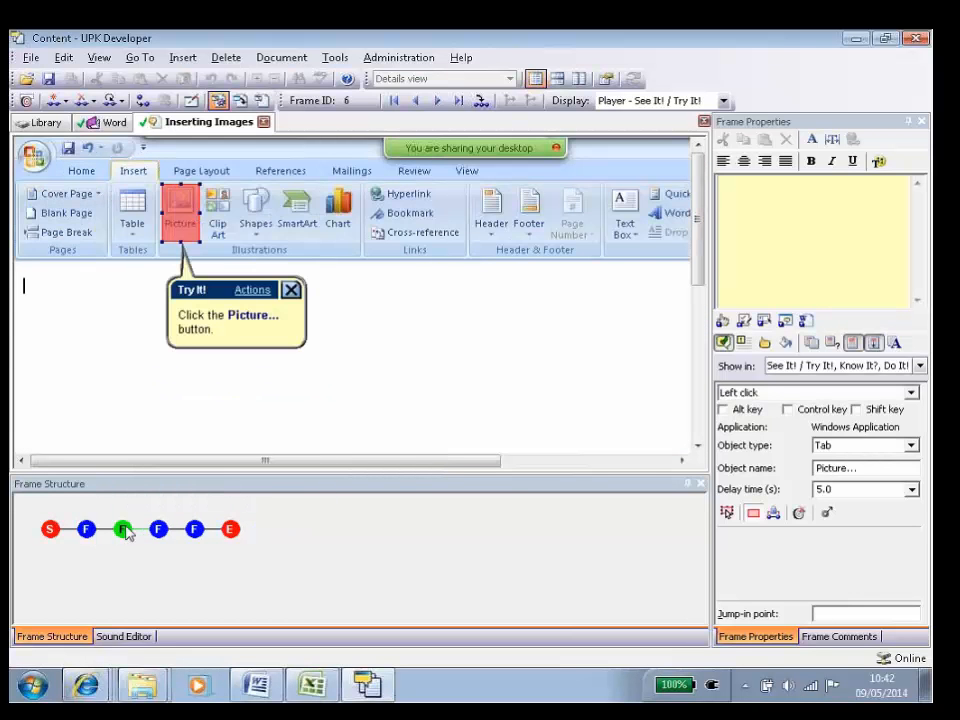
{"action": "left_click", "coordinate": [158, 531]}
{"action": "left_click", "coordinate": [194, 531]}
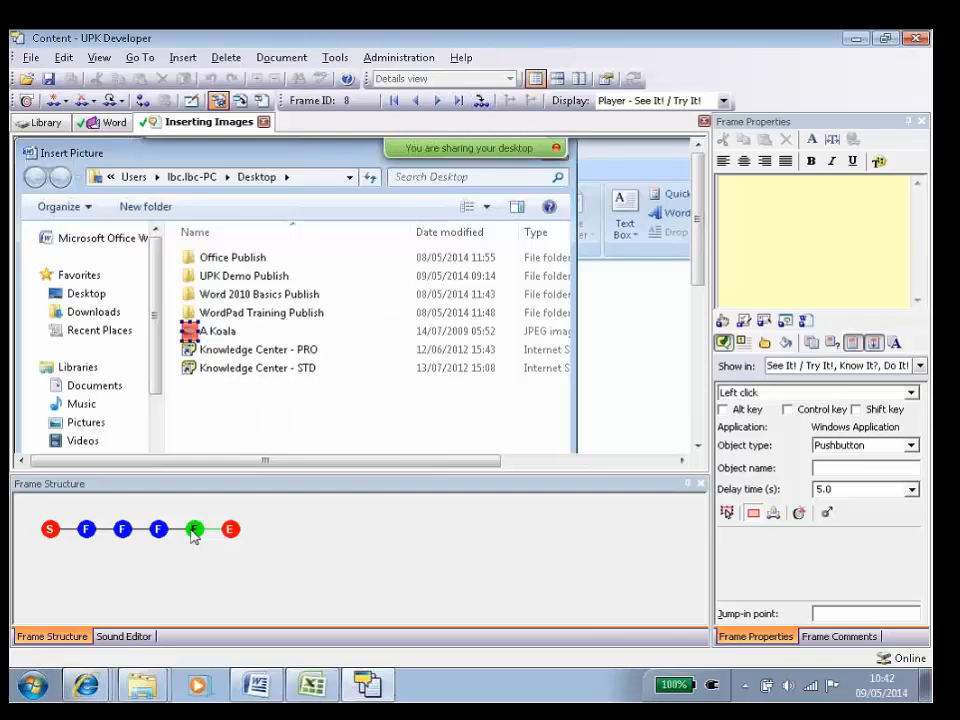
In the first action frame, move the action area onto Page Layout and set its object type to Tab List
{"action": "left_click", "coordinate": [86, 531]}
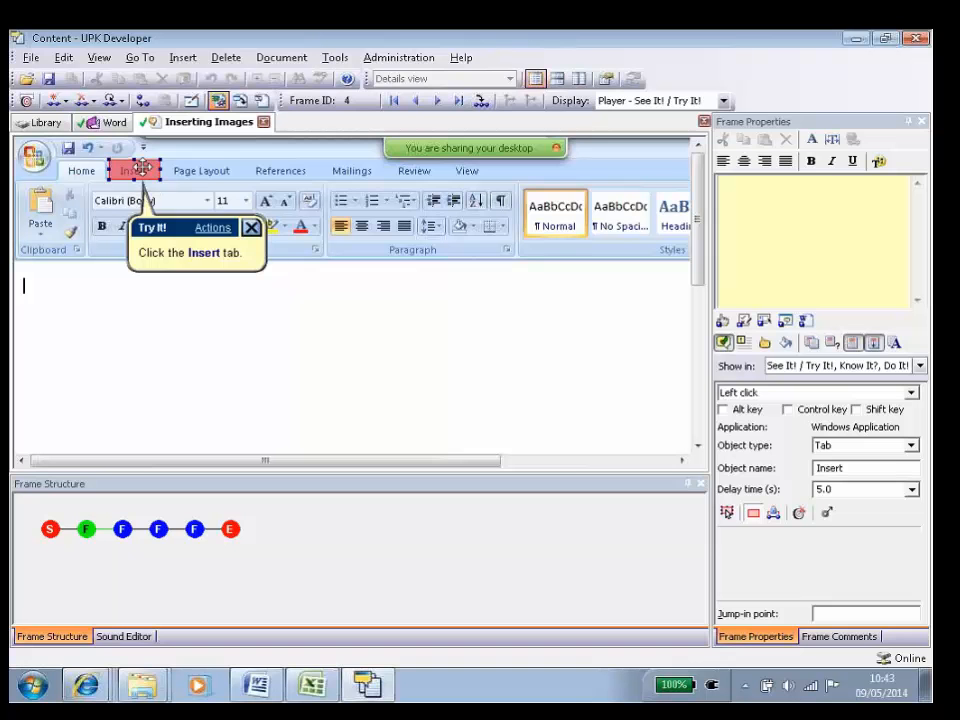
{"action": "left_click_drag", "start_coordinate": [143, 168], "coordinate": [235, 170]}
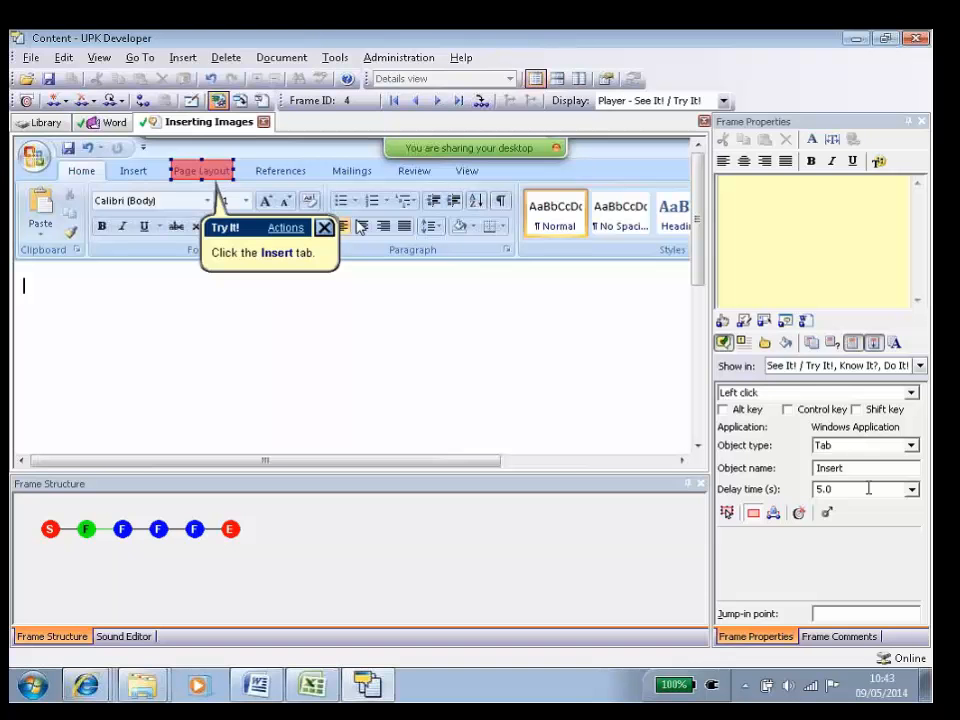
{"action": "left_click", "coordinate": [910, 451]}
{"action": "left_click", "coordinate": [884, 497]}
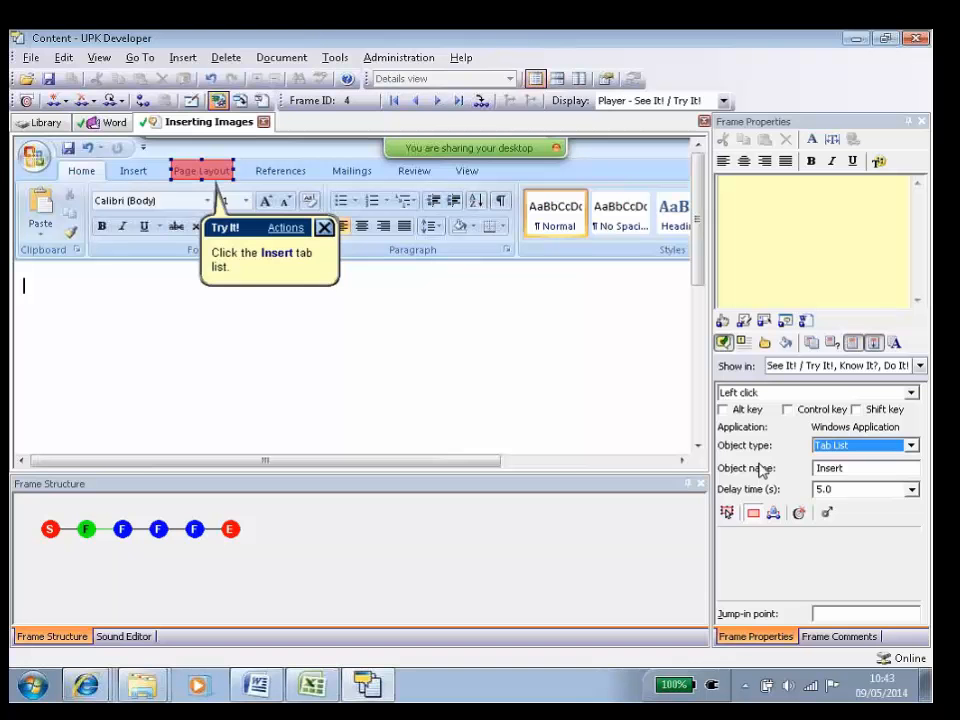
Change the first action frame's object name to Page Layout
{"action": "double_click", "coordinate": [898, 468]}
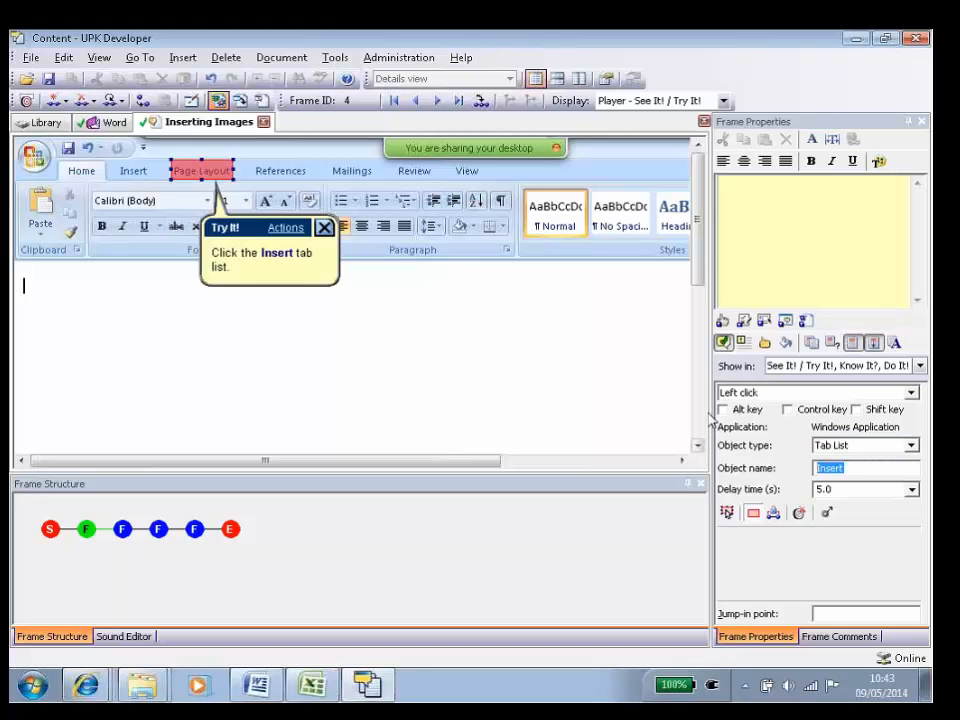
{"action": "type", "text": "Page Layou"}
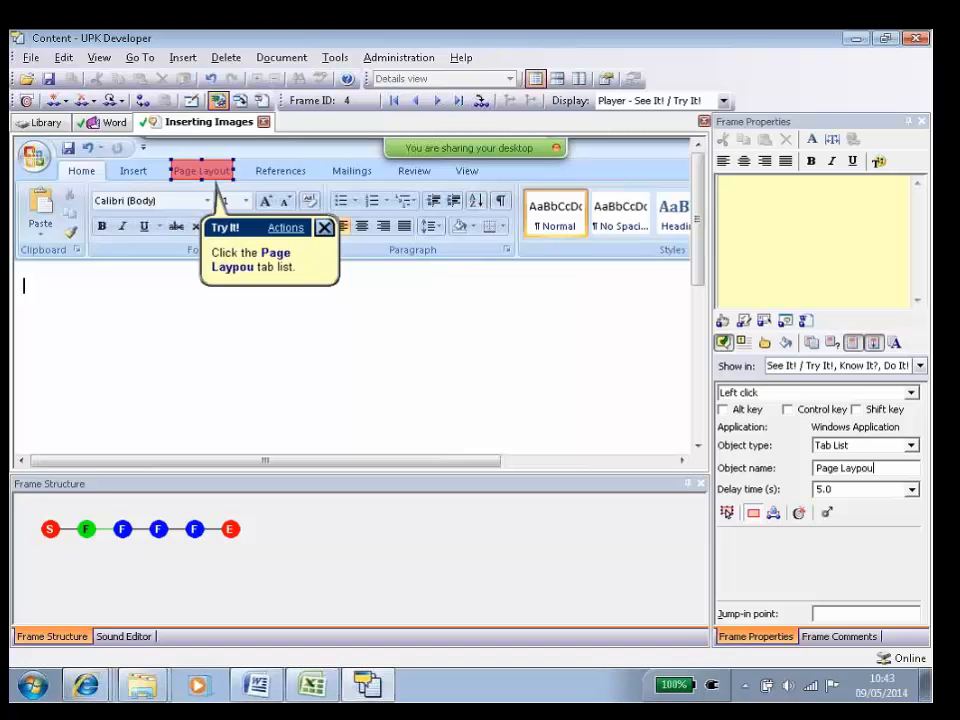
{"action": "key", "text": "BackSpace"}
{"action": "key", "text": "BackSpace"}
{"action": "key", "text": "BackSpace"}
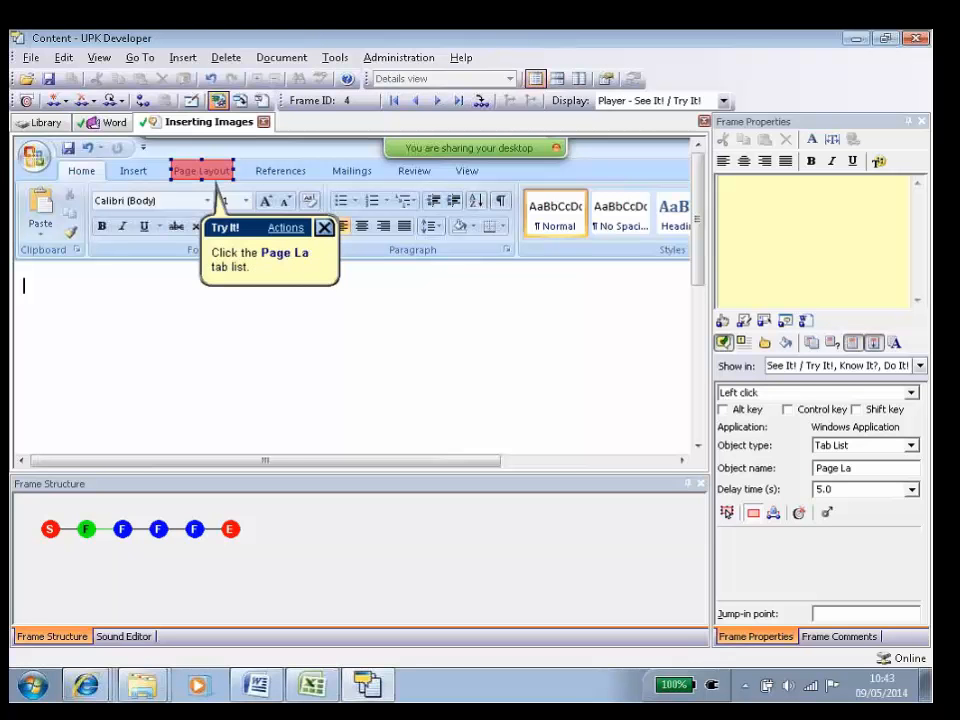
{"action": "type", "text": "yout"}
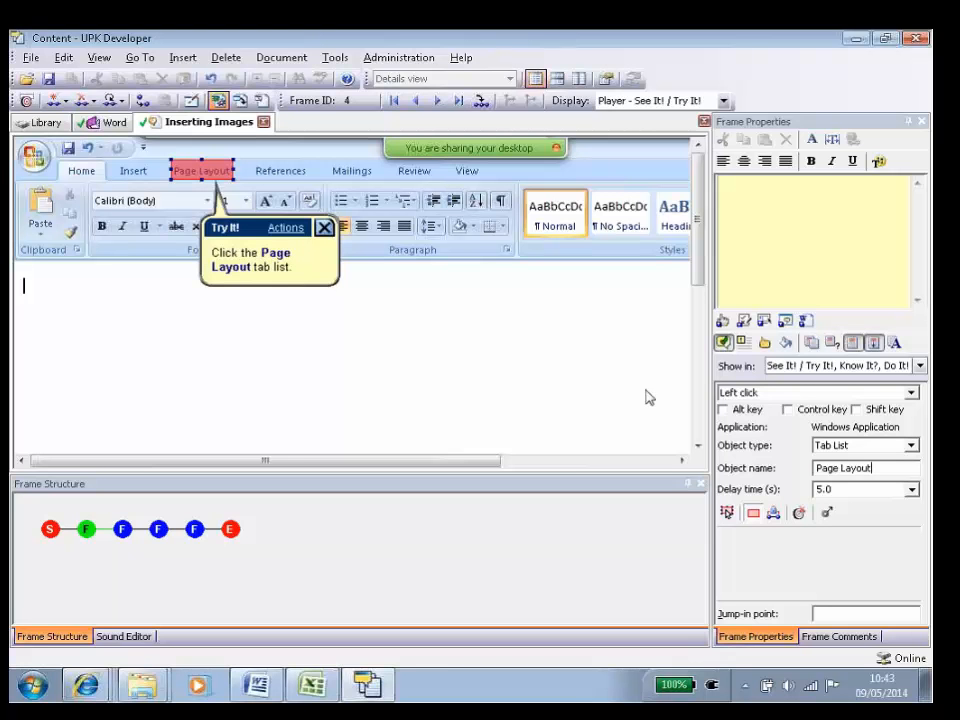
Add the bubble text "In this topic you will learn how to insert an image." to the start frame
{"action": "left_click", "coordinate": [50, 529]}
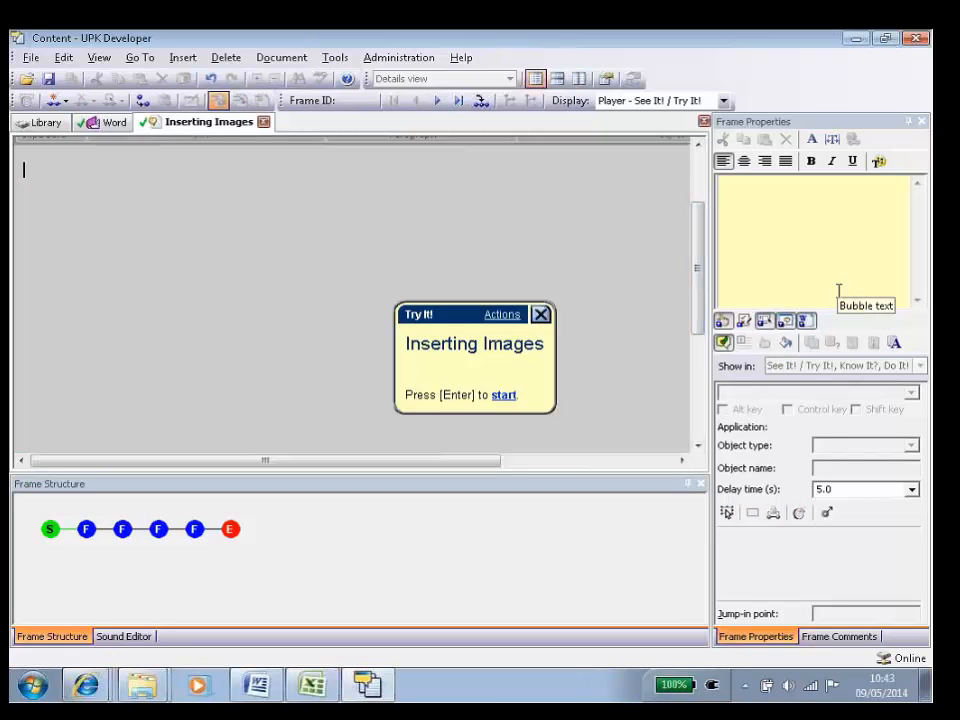
{"action": "left_click", "coordinate": [839, 291]}
{"action": "type", "text": "In this top"}
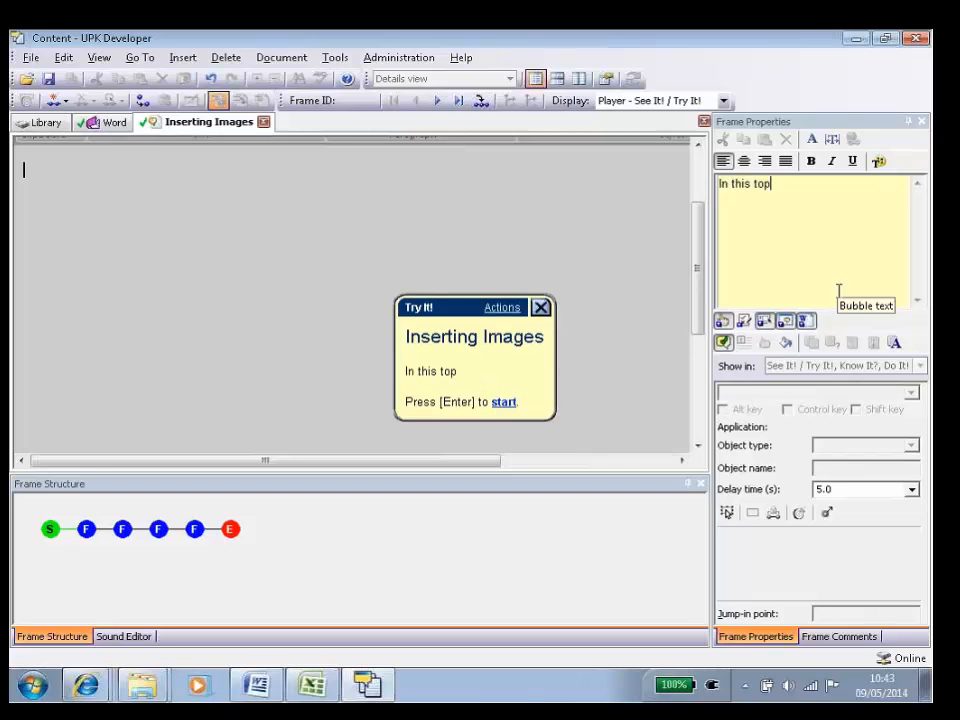
{"action": "type", "text": "ic you will learn "}
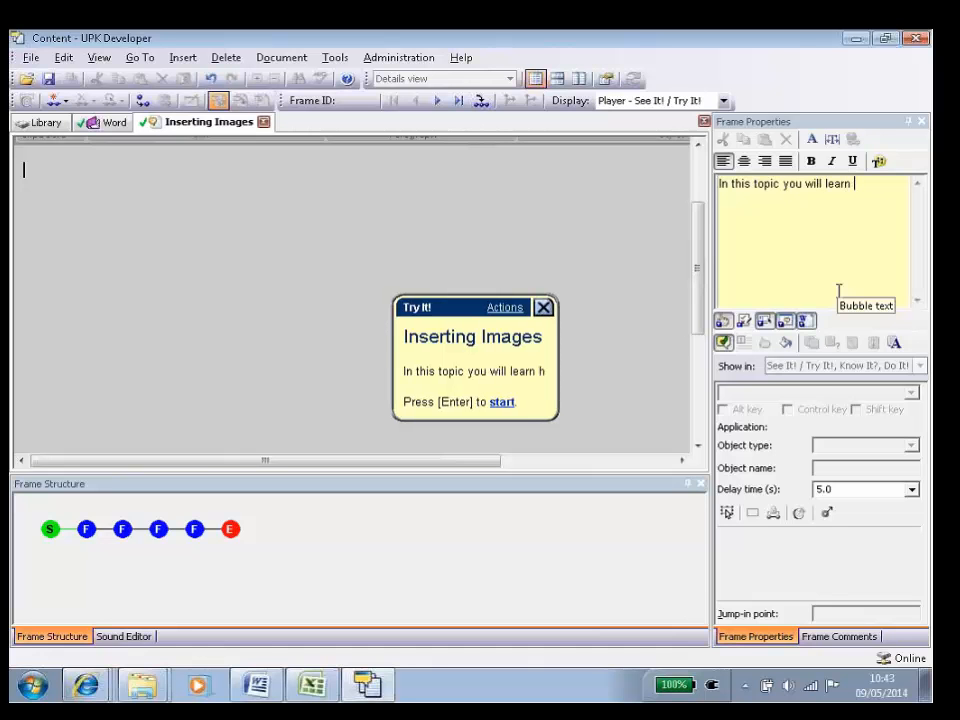
{"action": "type", "text": "how to insert "}
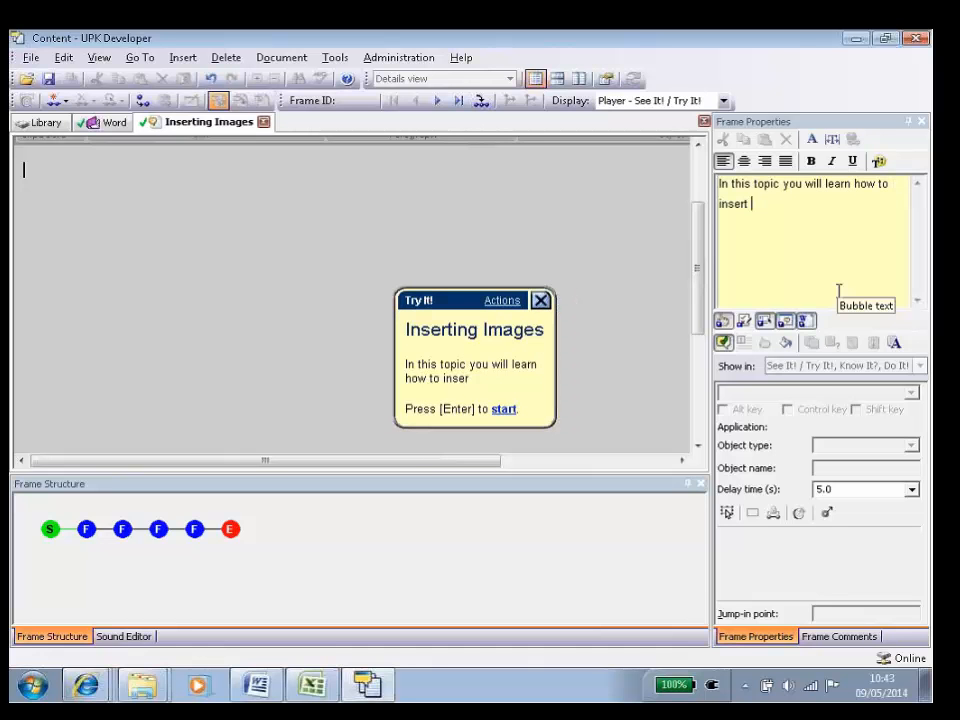
{"action": "type", "text": "an im"}
{"action": "type", "text": "age."}
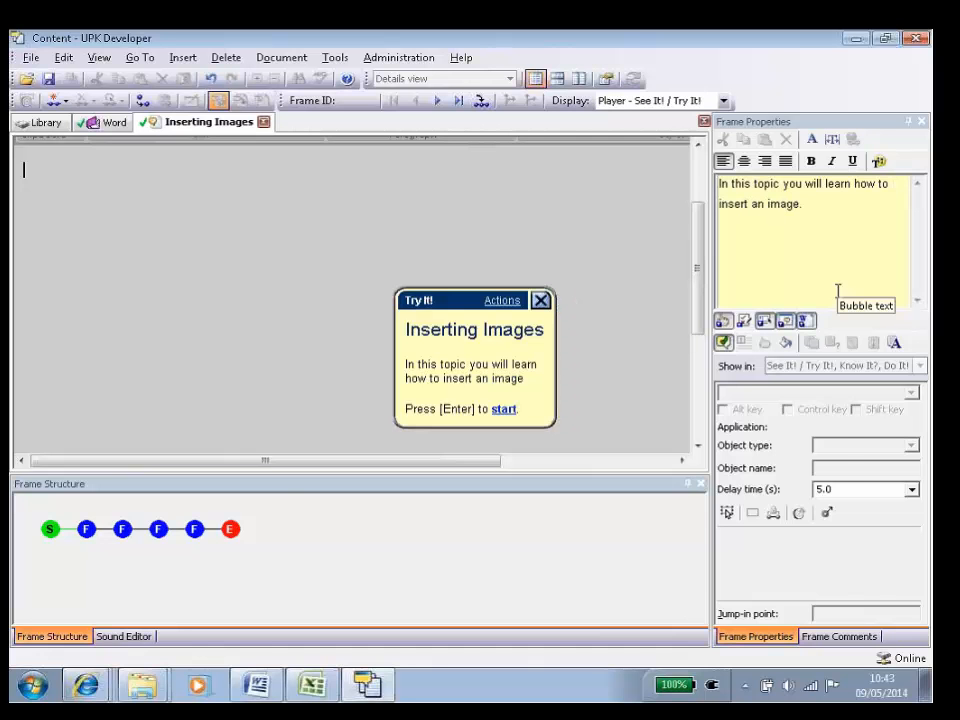
Add the bubble text "Access the Insert tab." to the first action frame
{"action": "left_click", "coordinate": [84, 529]}
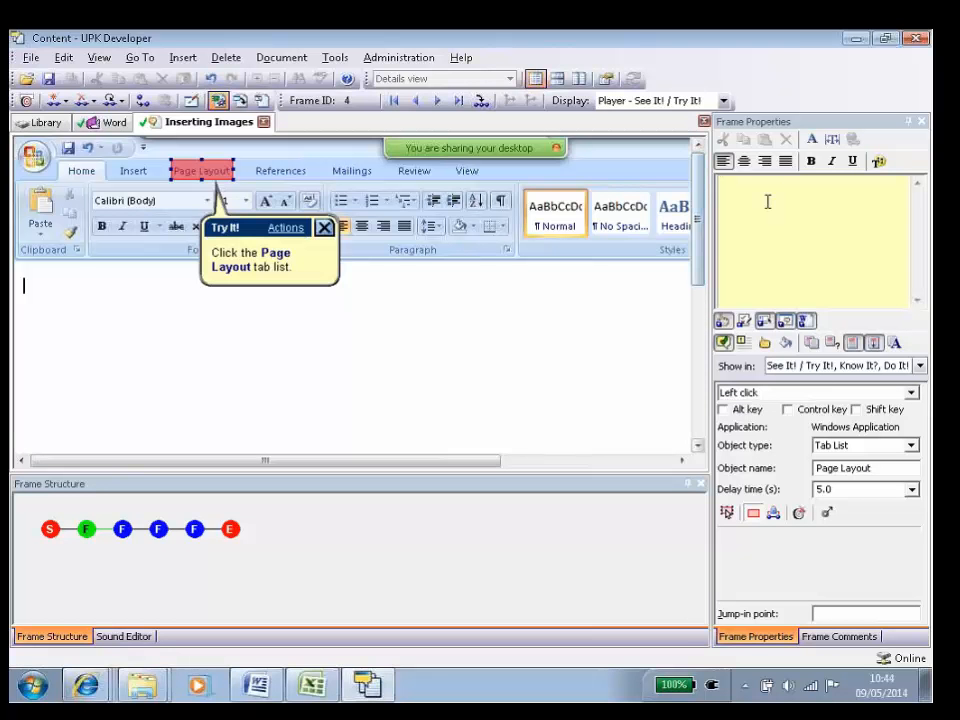
{"action": "left_click", "coordinate": [799, 216]}
{"action": "type", "text": "Ac"}
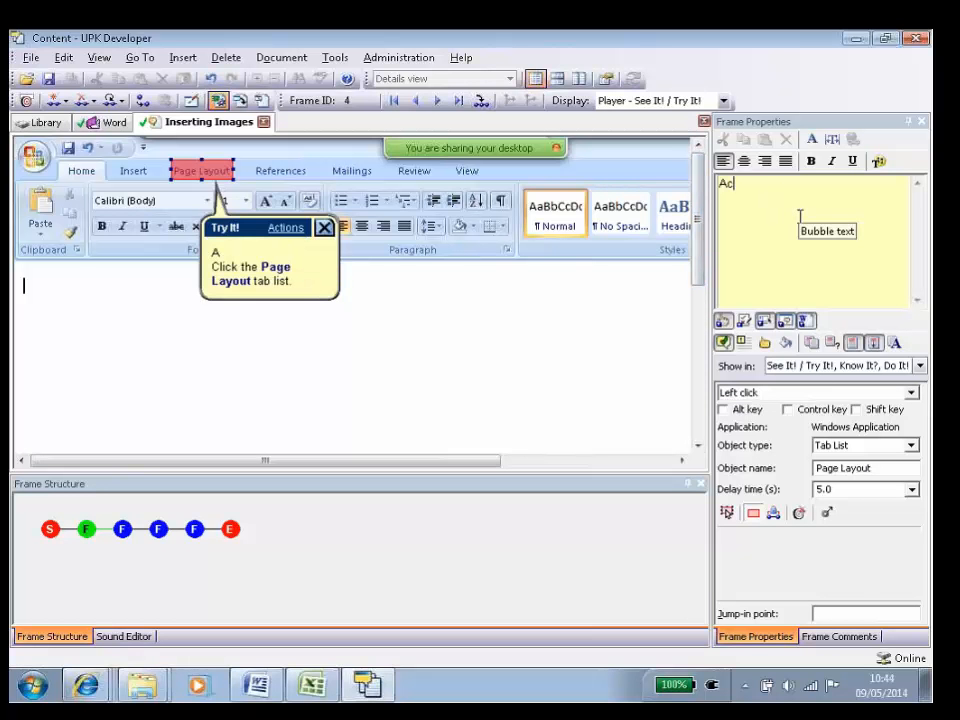
{"action": "type", "text": "ess"}
{"action": "key", "text": "BackSpace"}
{"action": "key", "text": "BackSpace"}
{"action": "key", "text": "BackSpace"}
{"action": "key", "text": "BackSpace"}
{"action": "type", "text": "cess the Inser"}
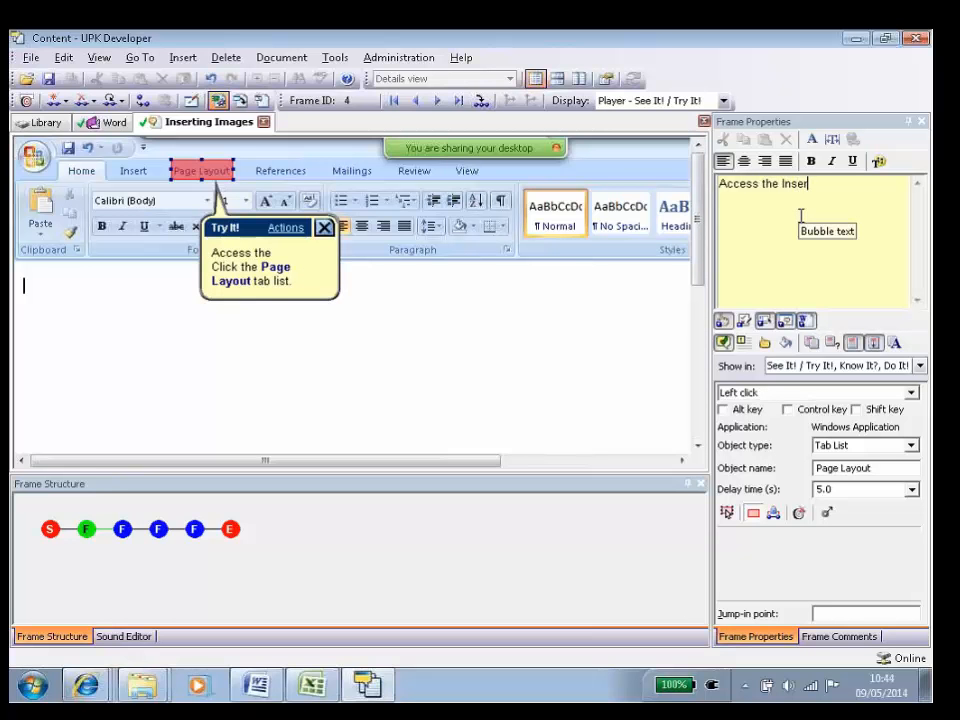
{"action": "type", "text": "t tab."}
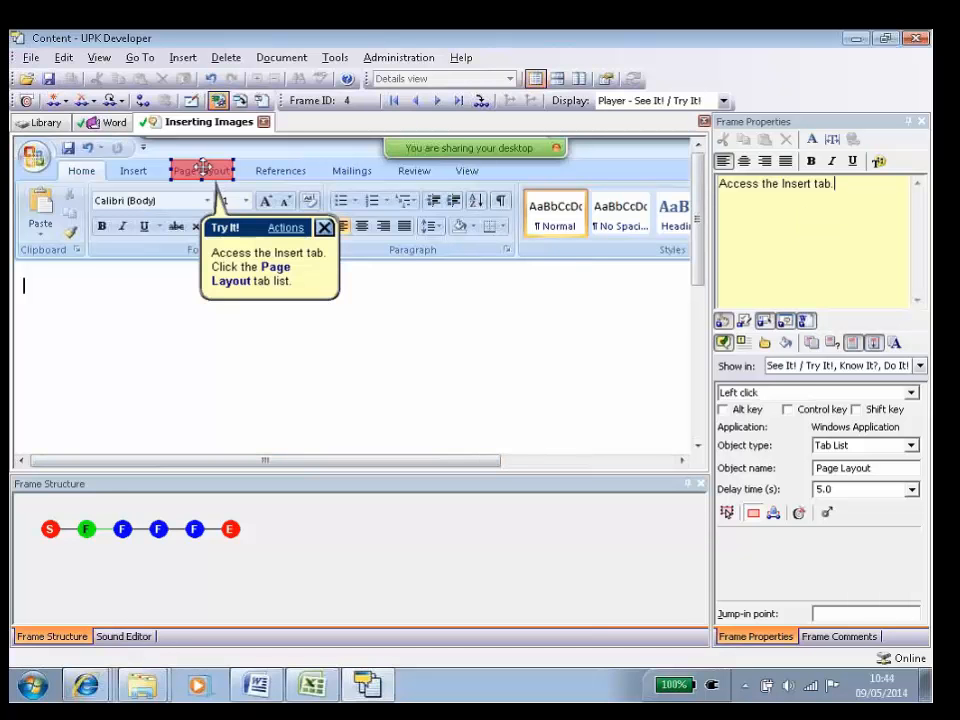
Move the first frame's action area back onto Insert, with Insert as object name and Tab as object type
{"action": "left_click_drag", "start_coordinate": [203, 168], "coordinate": [139, 170]}
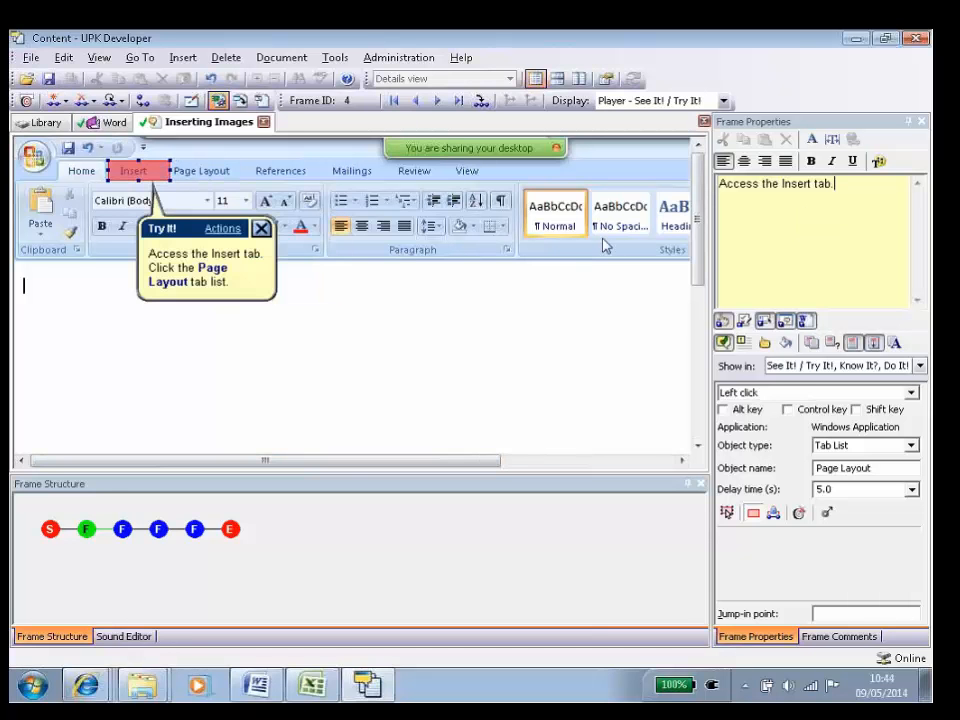
{"action": "left_click_drag", "start_coordinate": [879, 467], "coordinate": [780, 468]}
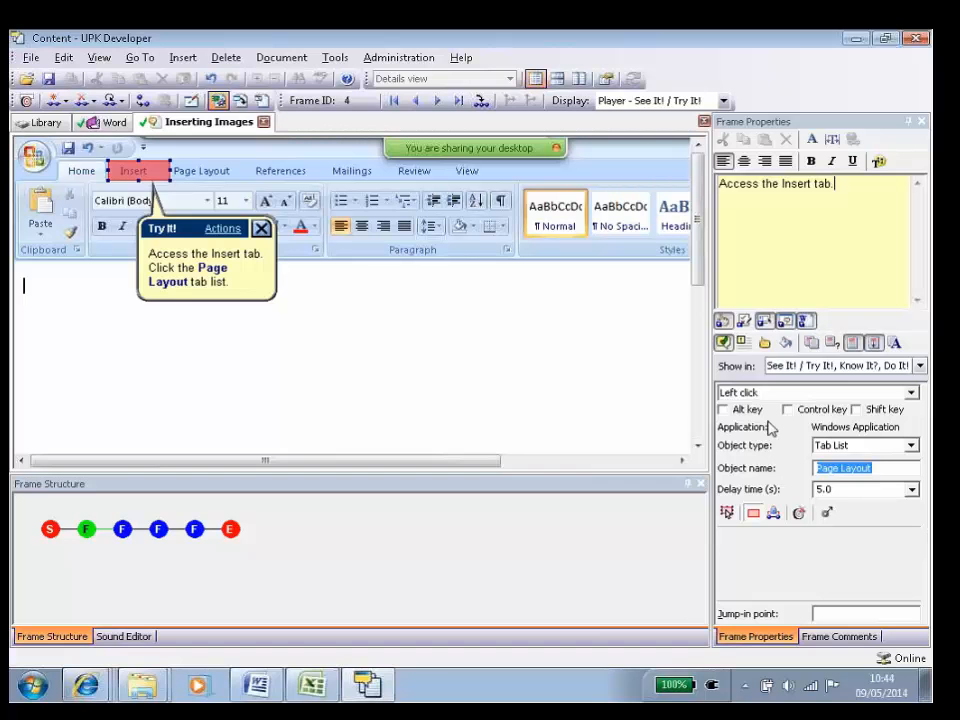
{"action": "type", "text": "Inse"}
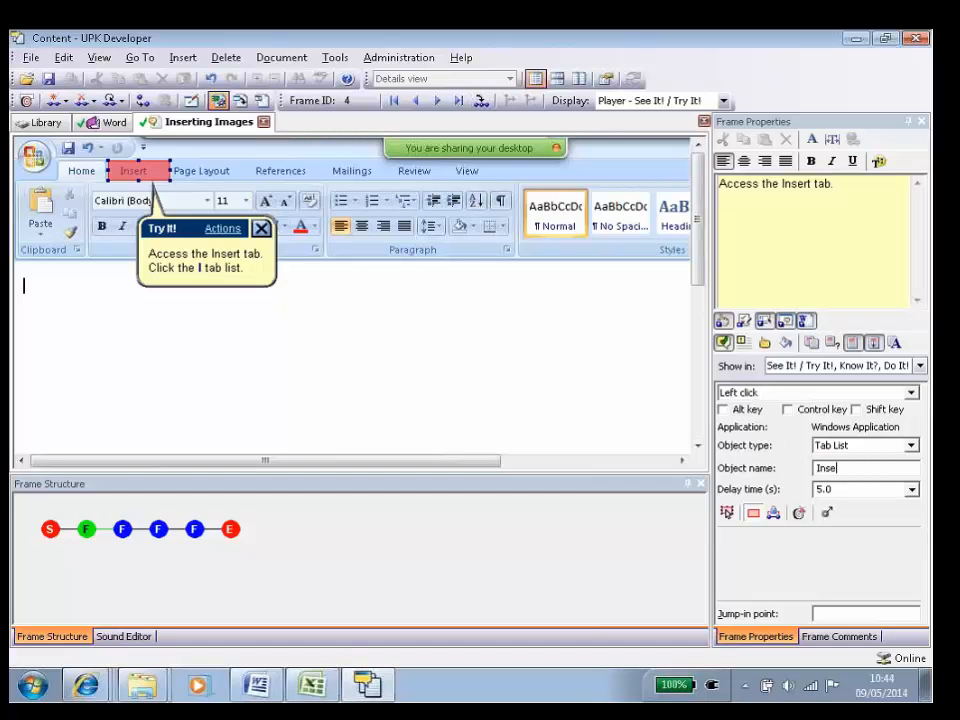
{"action": "type", "text": "rt"}
{"action": "left_click", "coordinate": [911, 445]}
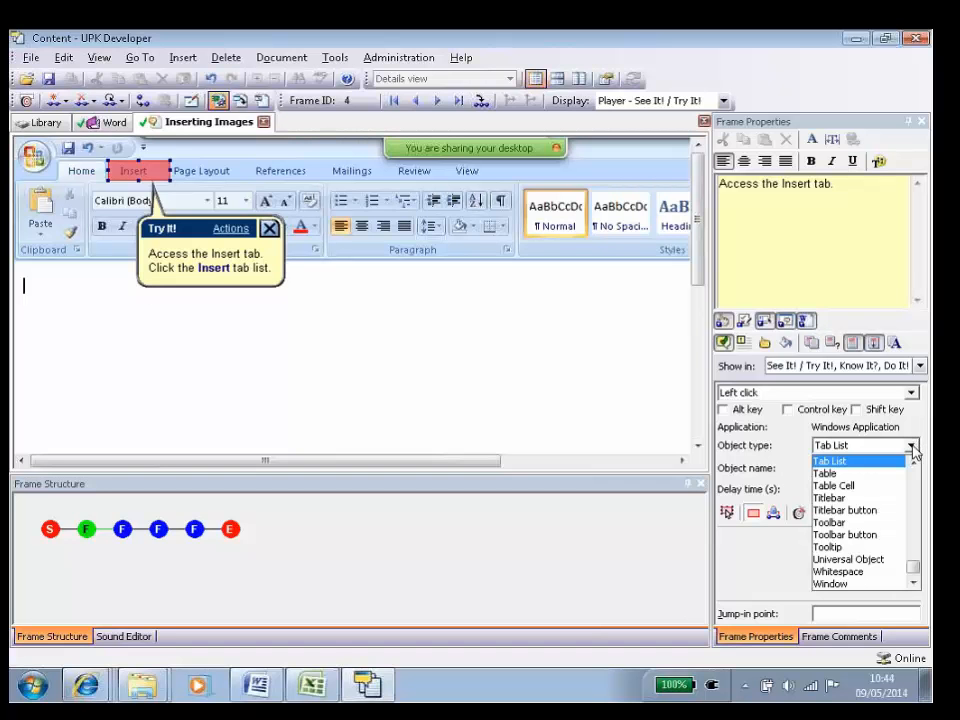
{"action": "scroll", "coordinate": [916, 465], "scroll_direction": "up", "scroll_amount": 1}
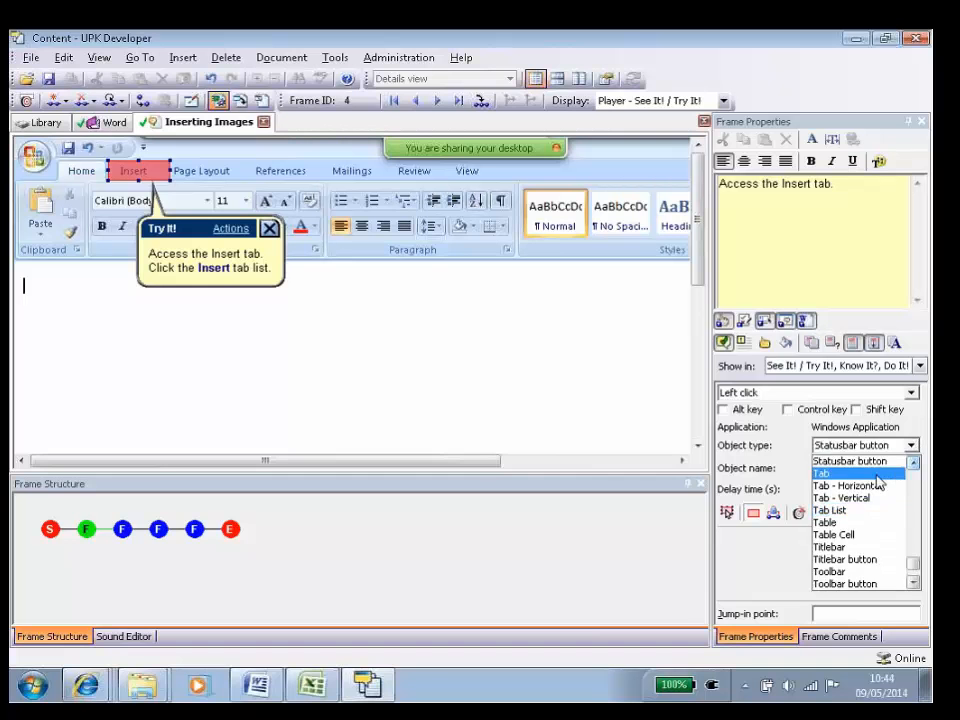
{"action": "left_click", "coordinate": [835, 472]}
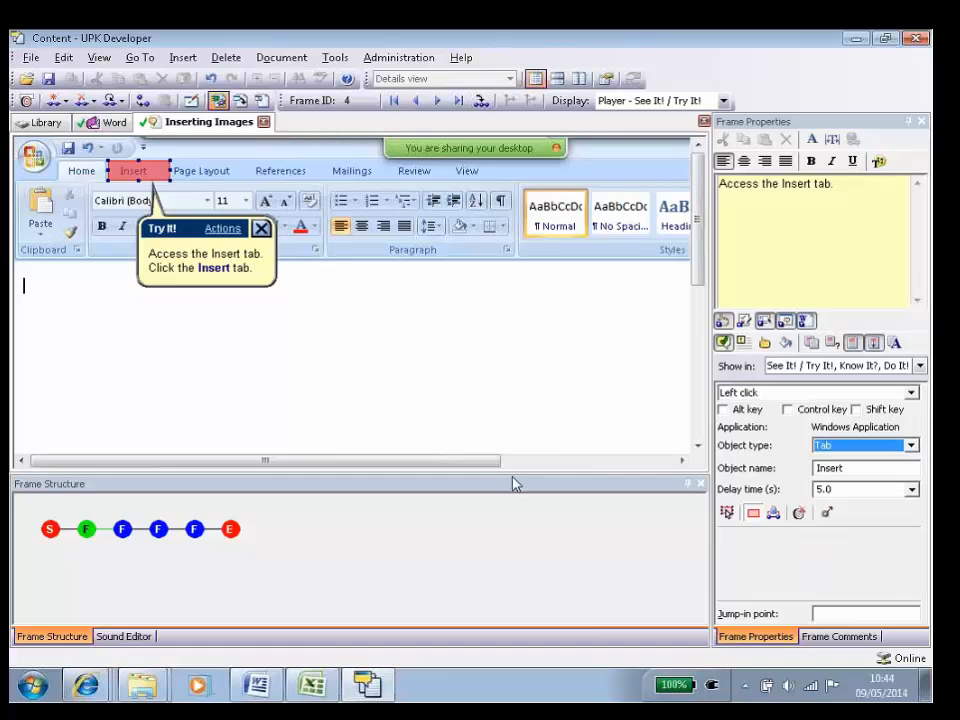
Add a line break after the first action frame's bubble text to separate it from the instruction
{"action": "left_click", "coordinate": [858, 184]}
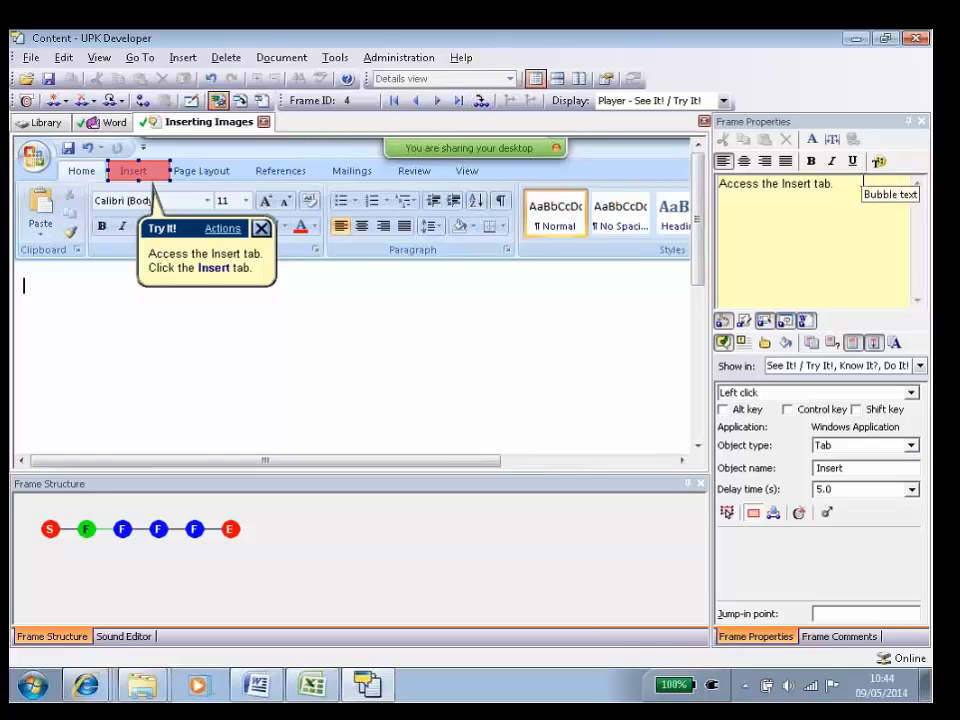
{"action": "key", "text": "Return"}
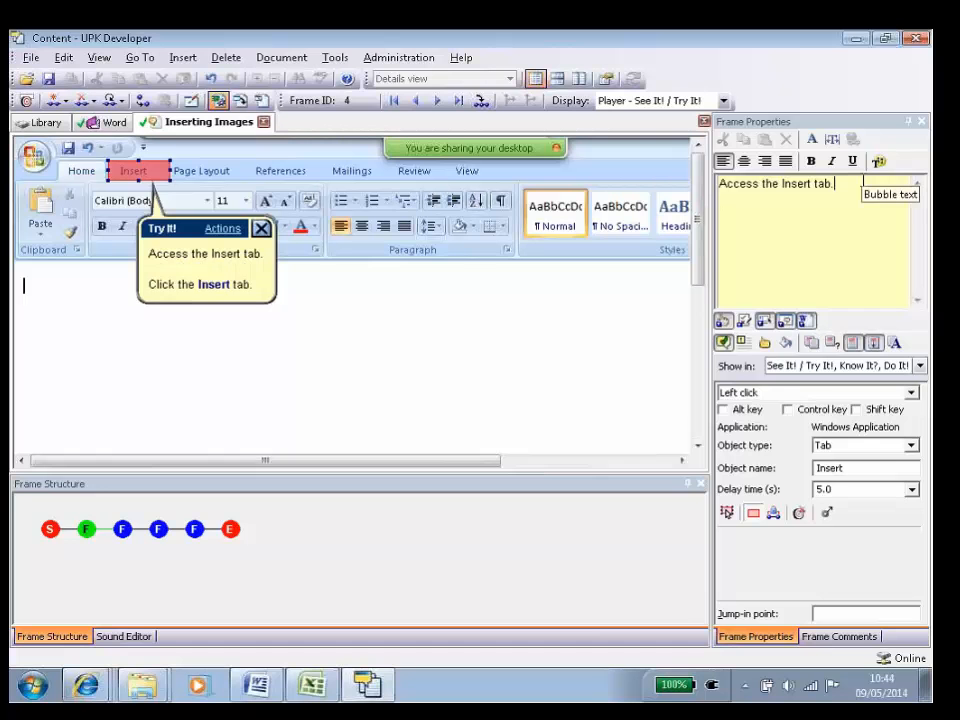
Remove the extra line break after "Access the Insert tab." and hide that bubble text in See It!/Try It! mode
{"action": "key", "text": "Delete"}
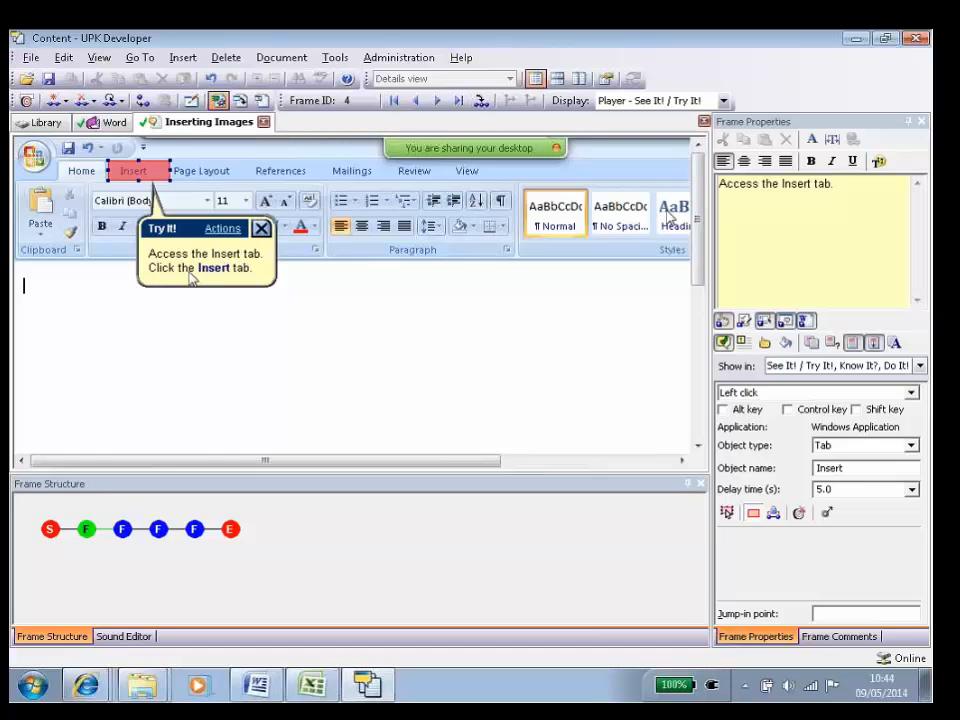
{"action": "left_click_drag", "start_coordinate": [719, 184], "coordinate": [834, 185]}
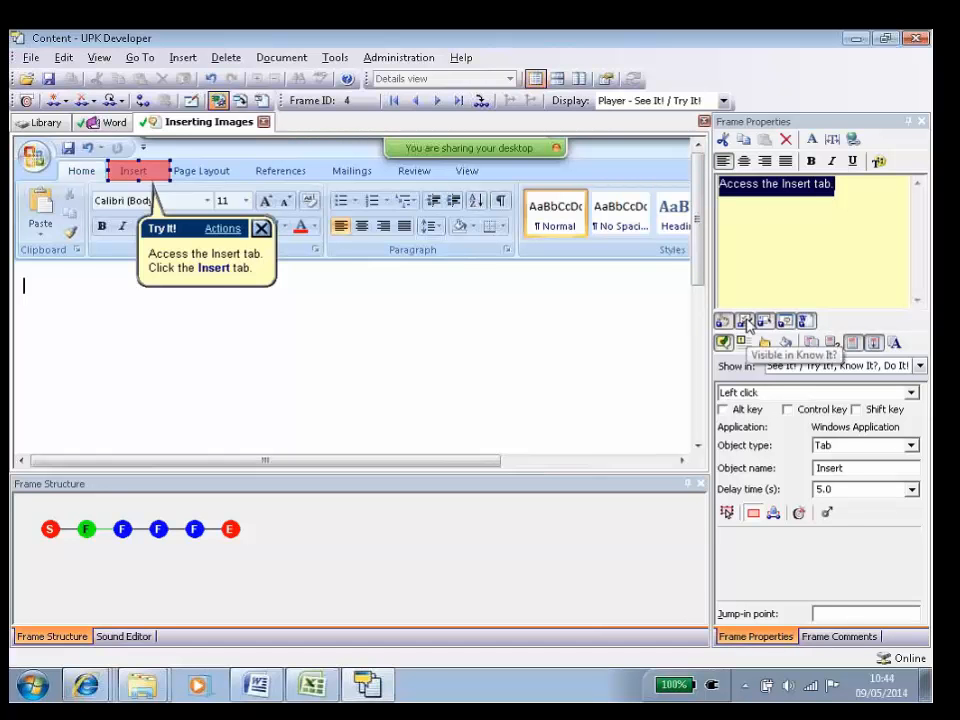
{"action": "left_click", "coordinate": [725, 323]}
{"action": "left_click", "coordinate": [764, 322]}
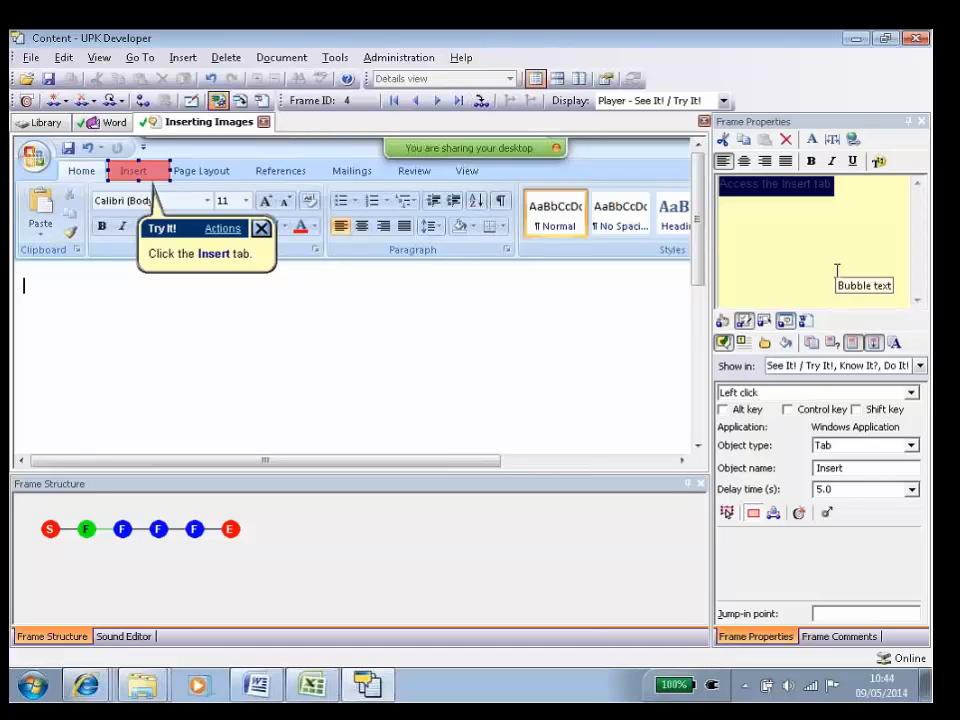
Show the first action frame in the Player - Know It? display
{"action": "left_click", "coordinate": [723, 101]}
{"action": "left_click", "coordinate": [698, 133]}
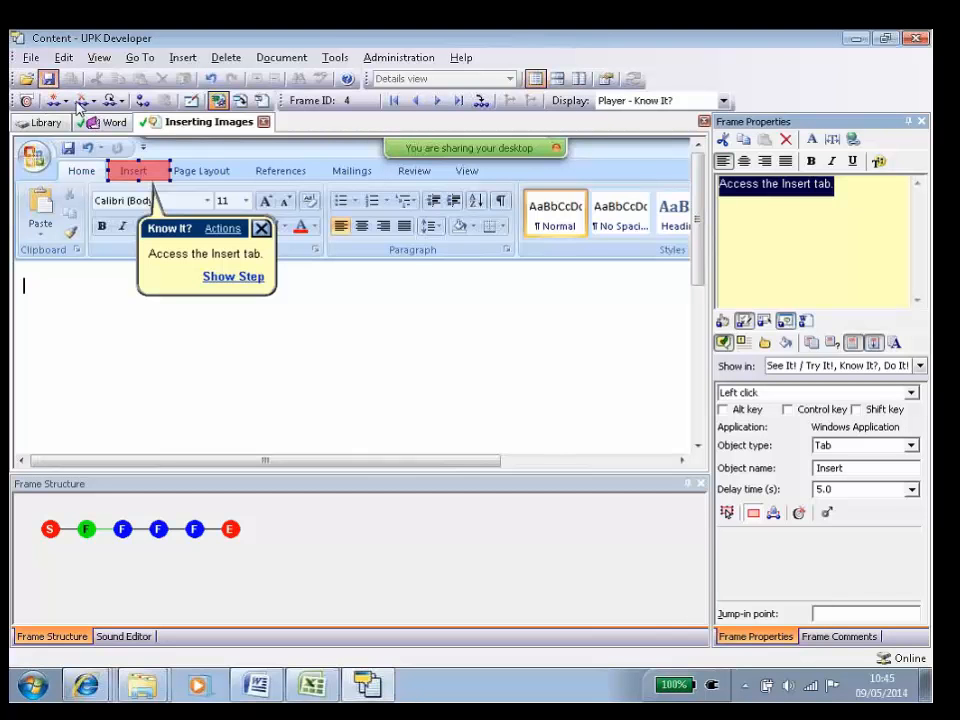
Launch a Try It! Mode preview of Inserting Images from the Word module in the system default browser
{"action": "left_click", "coordinate": [104, 123]}
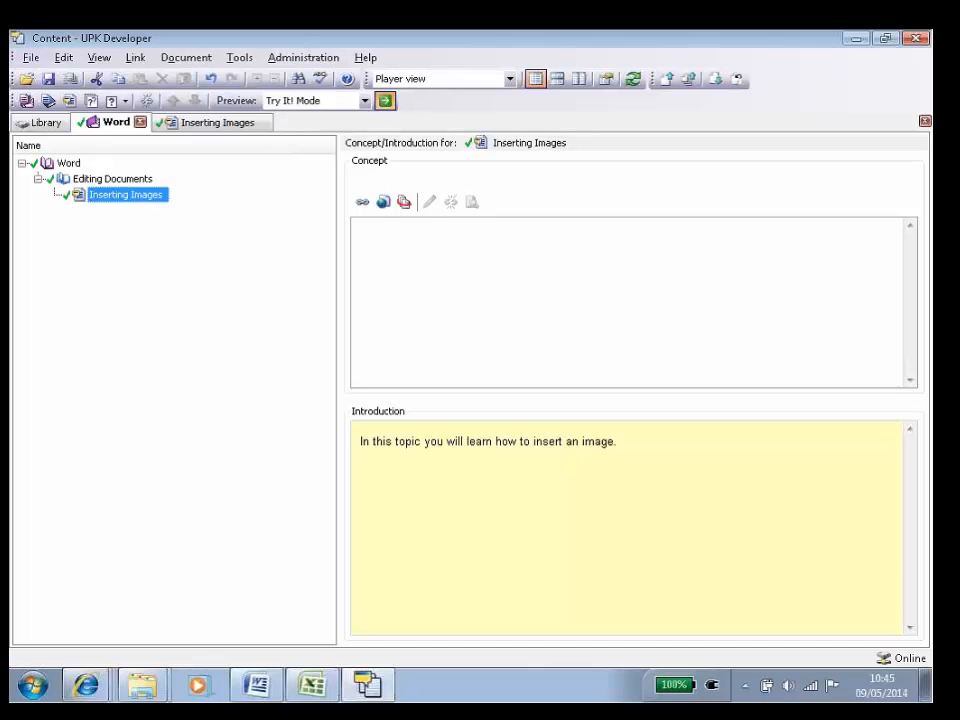
{"action": "left_click", "coordinate": [385, 100]}
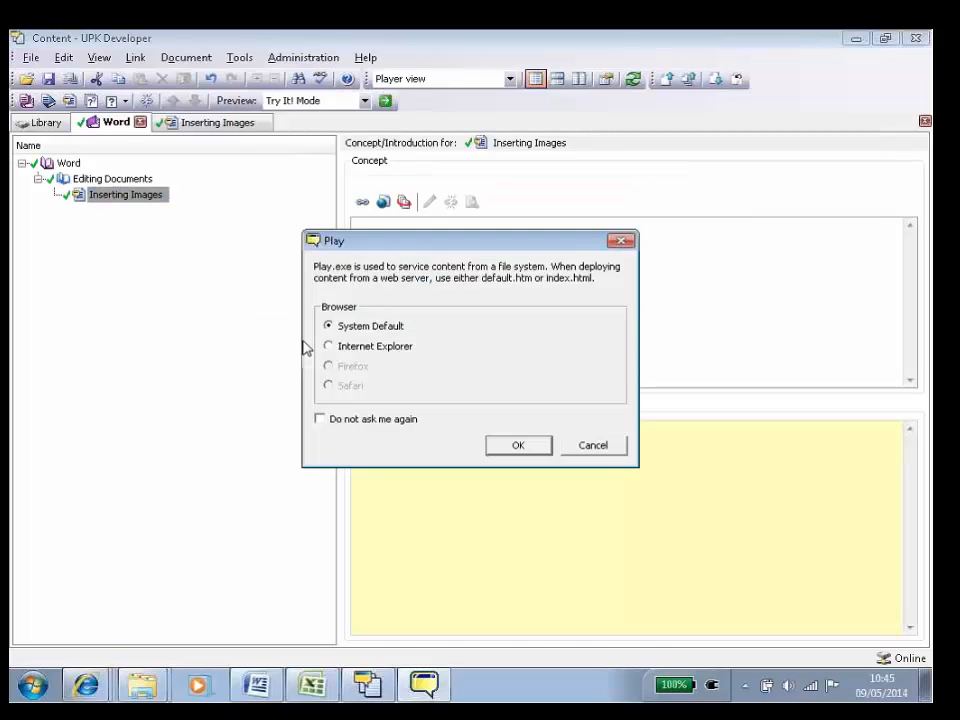
{"action": "left_click", "coordinate": [514, 447]}
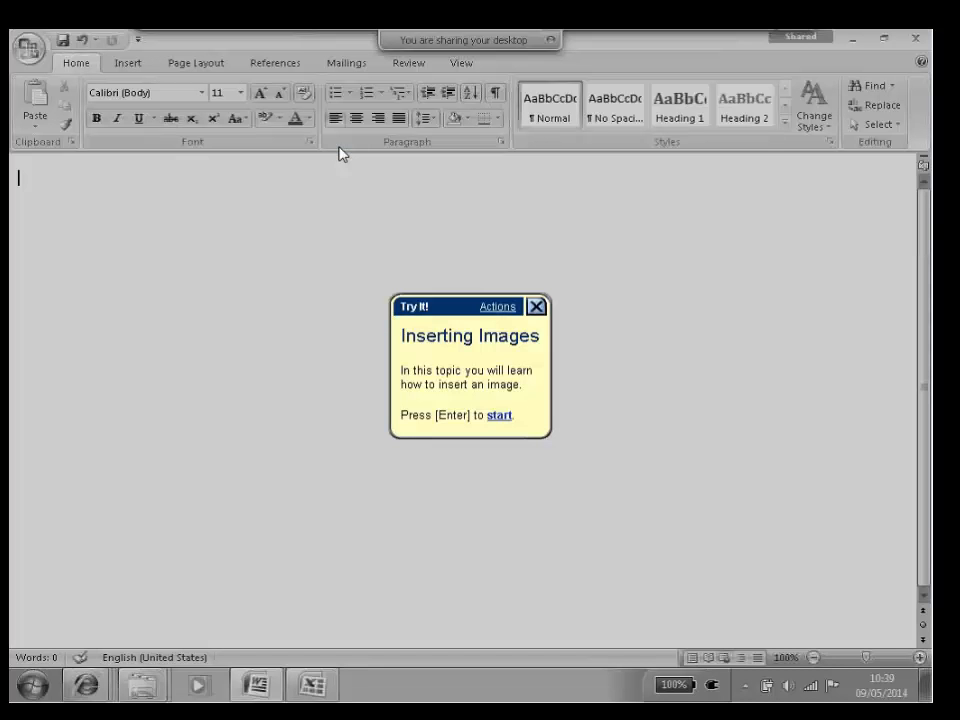
Play through the Try It! preview to its end, following the prompts to insert the A Koala picture
{"action": "left_click", "coordinate": [499, 415]}
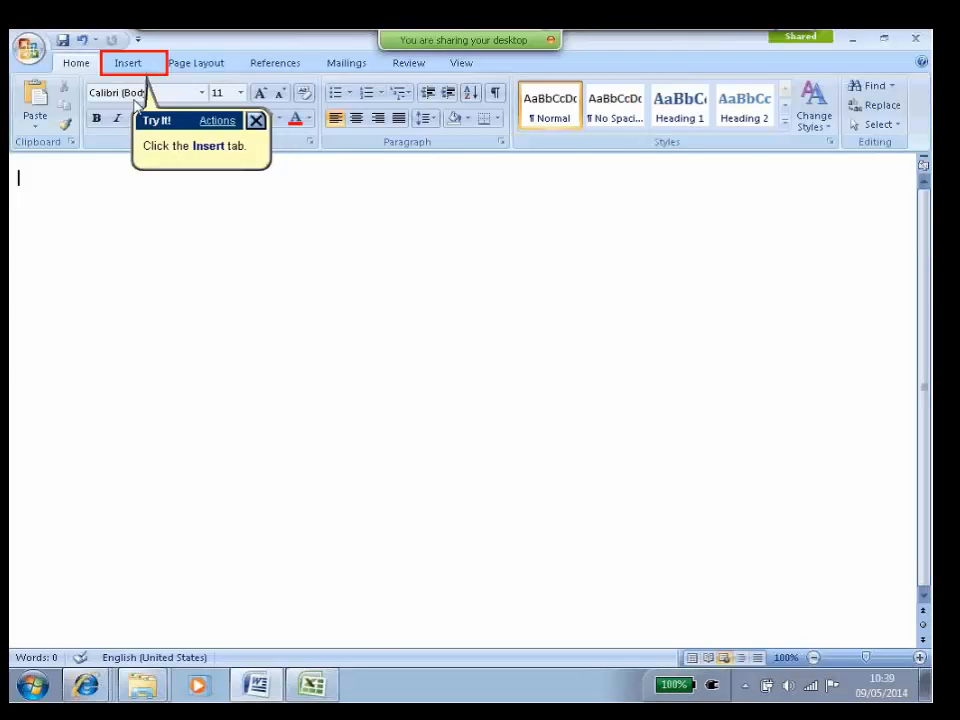
{"action": "left_click", "coordinate": [131, 64]}
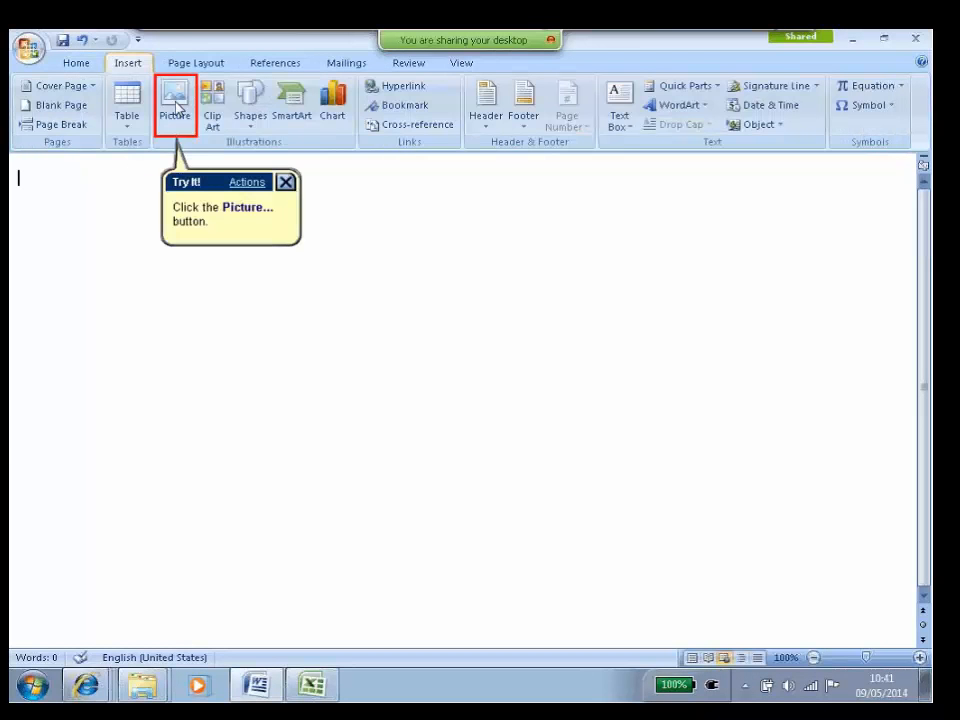
{"action": "left_click", "coordinate": [176, 100]}
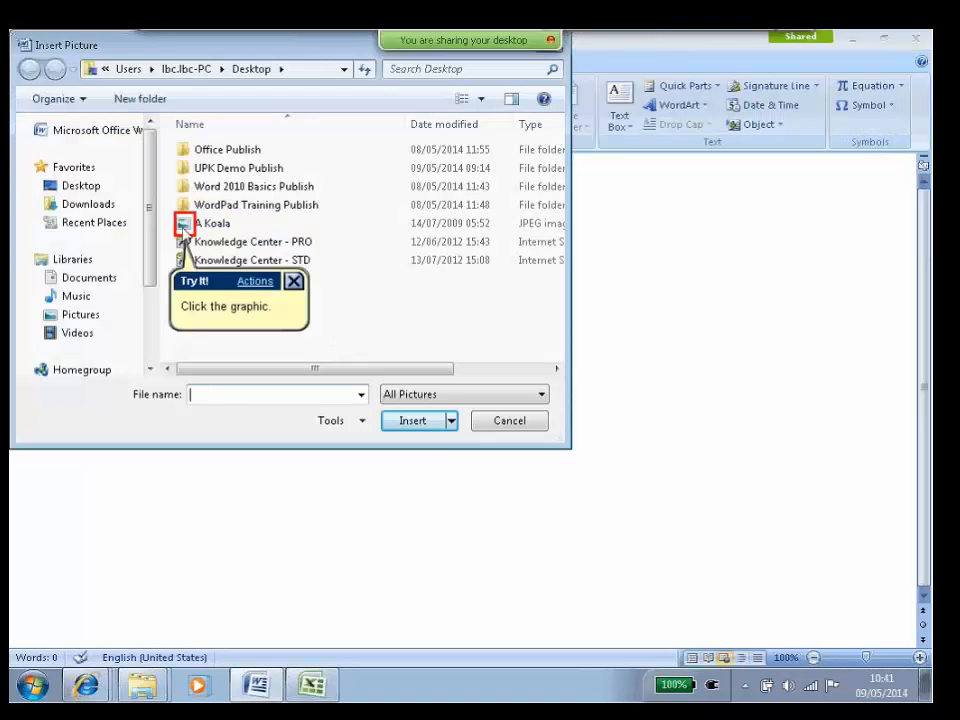
{"action": "left_click", "coordinate": [184, 227]}
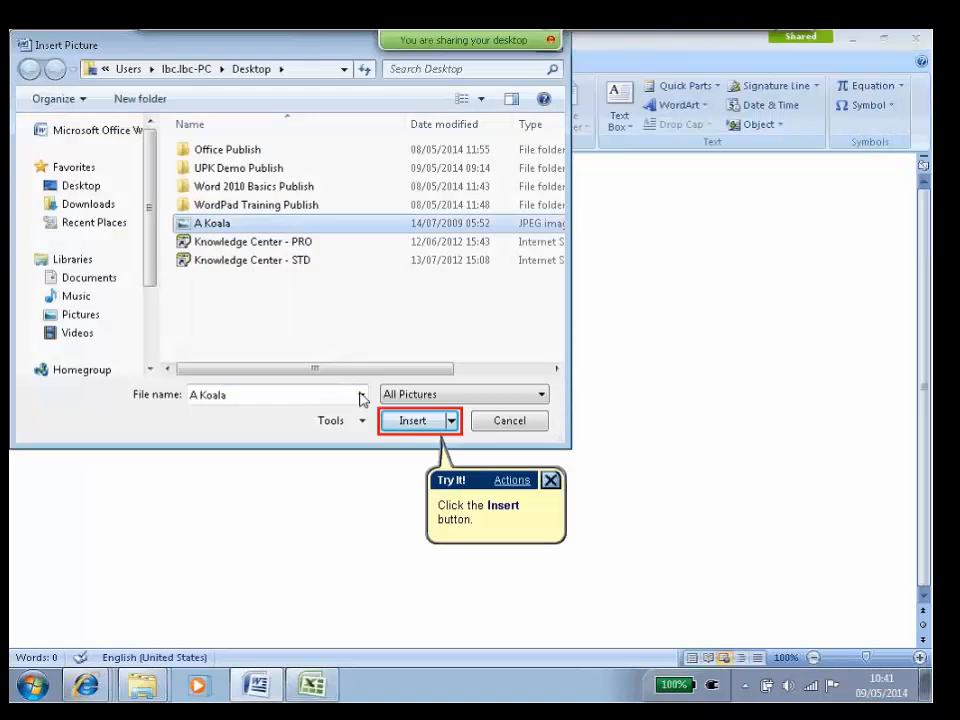
{"action": "left_click", "coordinate": [412, 420]}
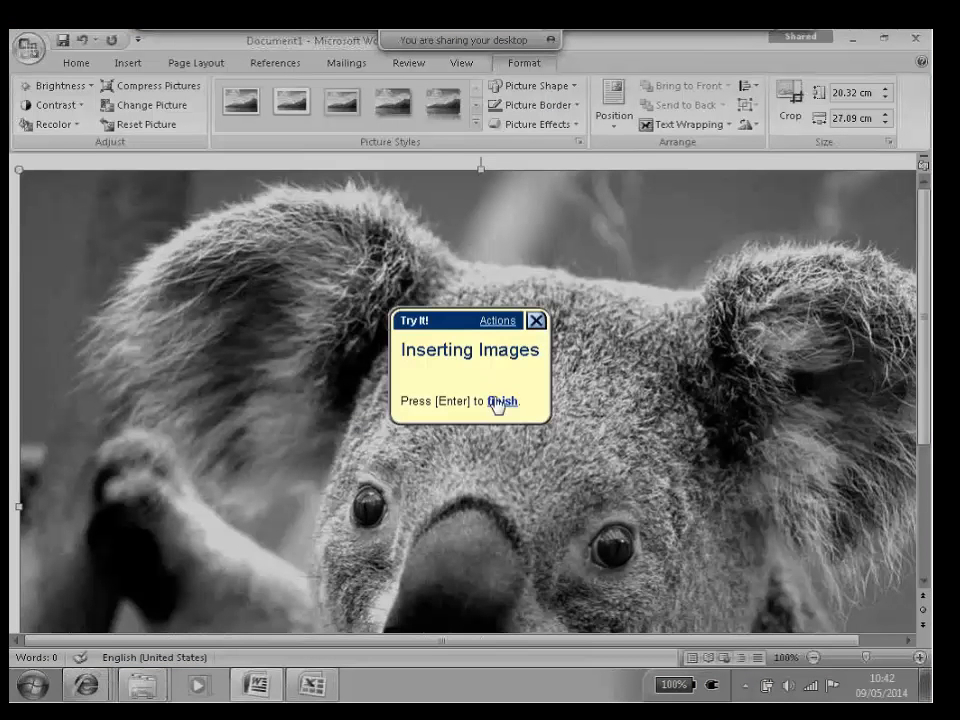
{"action": "left_click", "coordinate": [499, 402]}
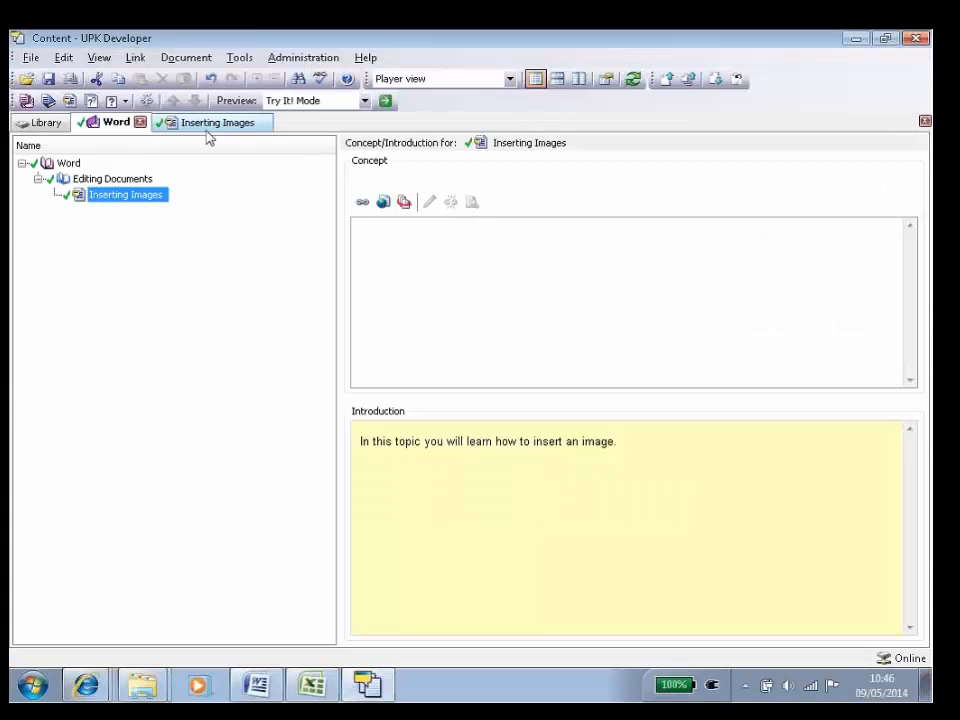
Revisit the Inserting Images topic, and back in the Word module review its available preview formats
{"action": "left_click", "coordinate": [207, 129]}
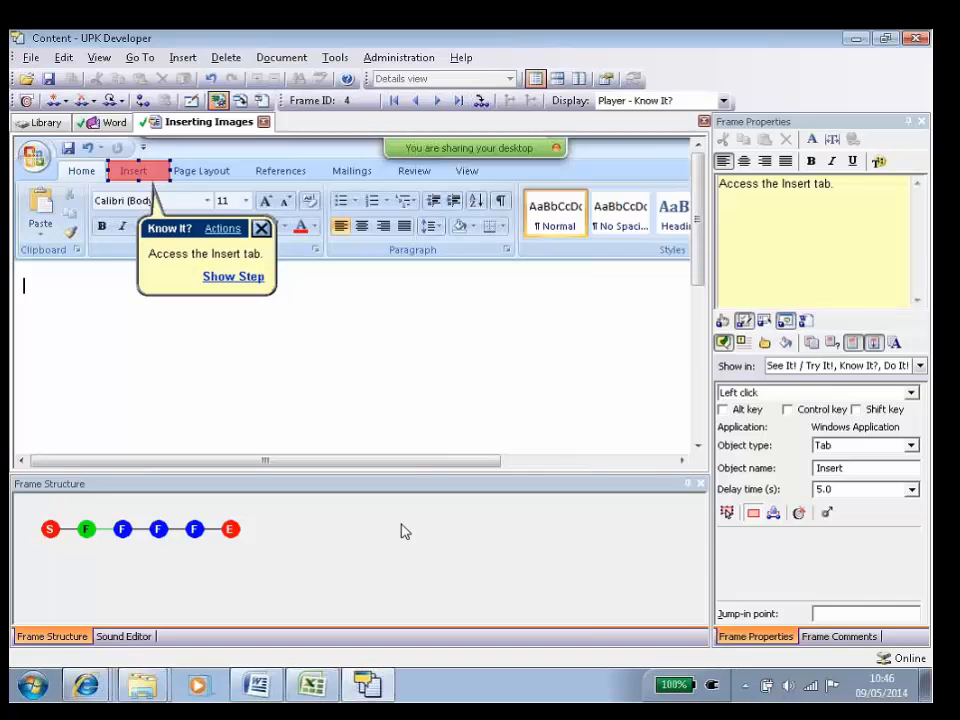
{"action": "left_click", "coordinate": [124, 124]}
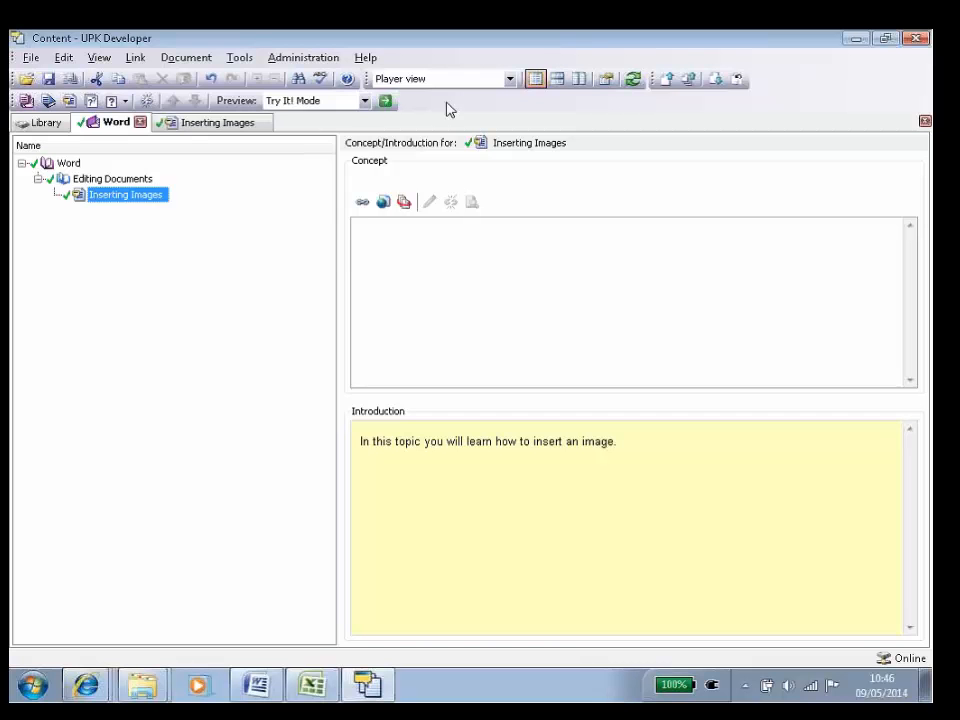
{"action": "left_click", "coordinate": [364, 100]}
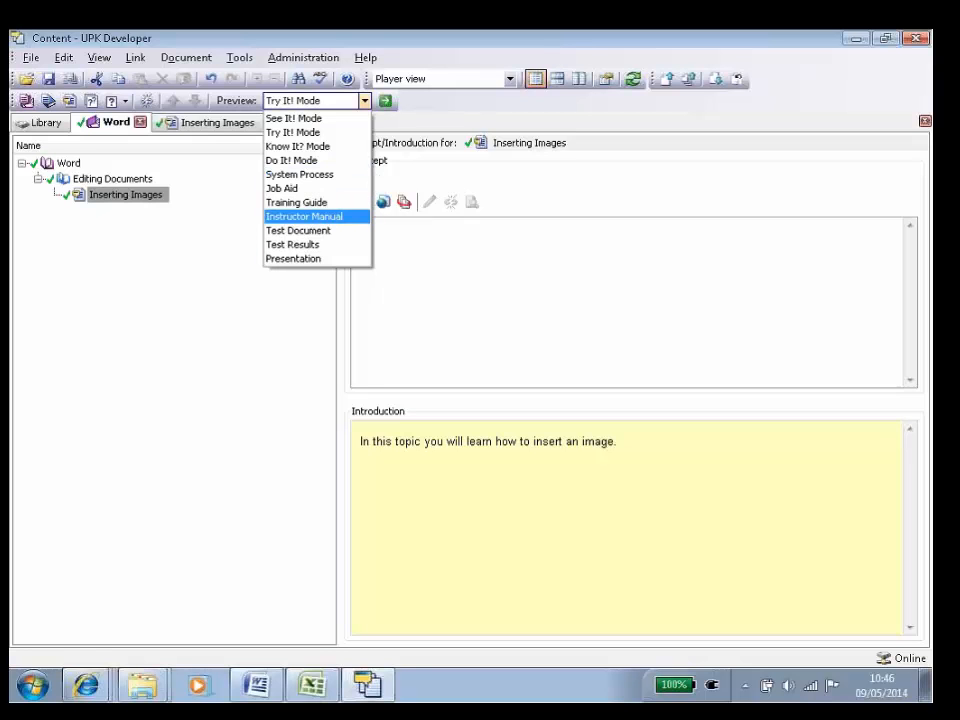
{"action": "left_click", "coordinate": [231, 315]}
Start publishing from the Editing Documents section, accepting the desktop's UPK Demo Publish folder as the destination
{"action": "left_click", "coordinate": [100, 178]}
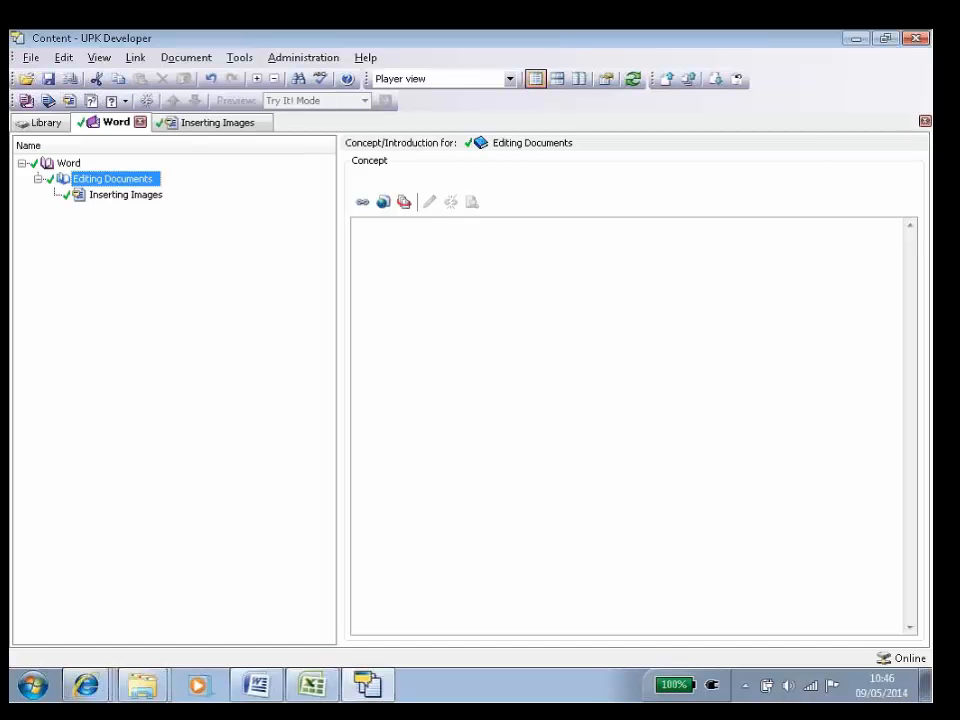
{"action": "left_click", "coordinate": [68, 78]}
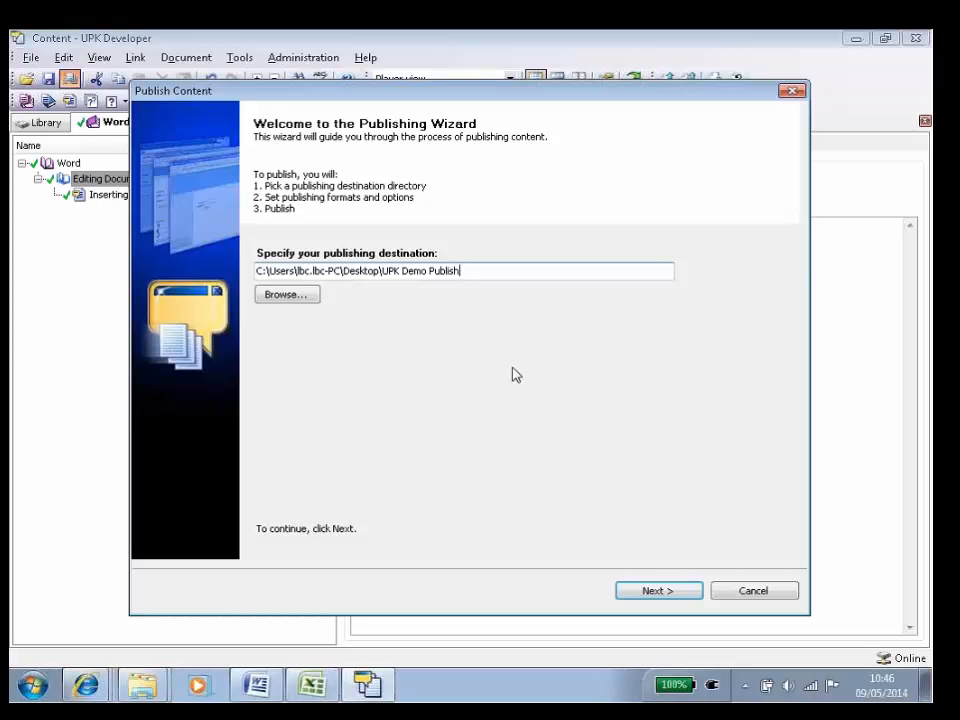
{"action": "left_click", "coordinate": [659, 591]}
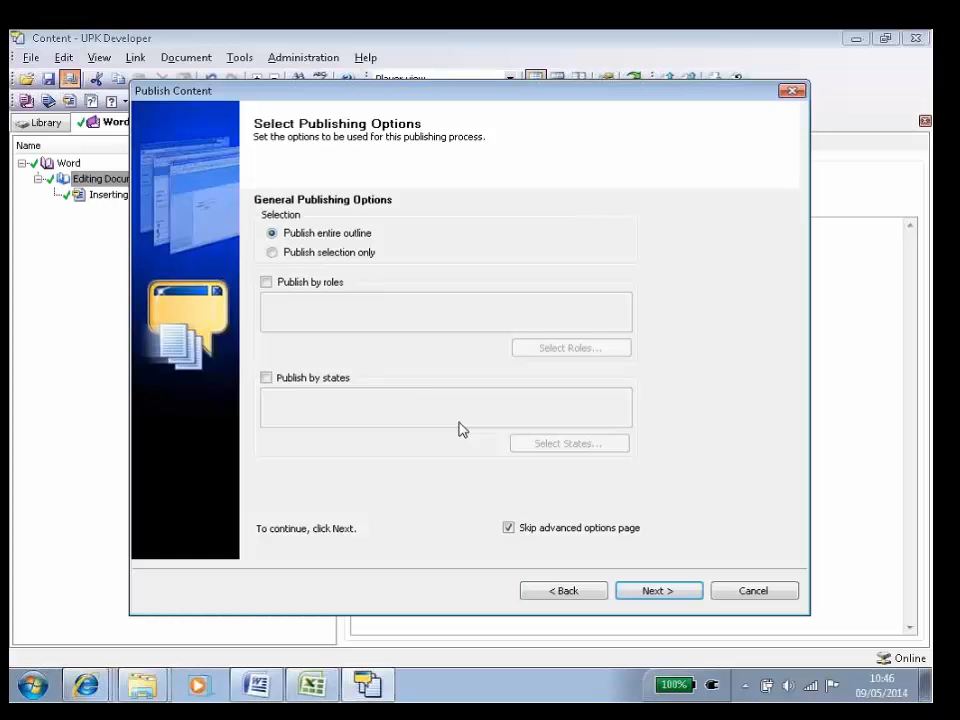
Select Publish selection only, try Publish by roles and Publish by states, and continue to the publishing formats
{"action": "left_click", "coordinate": [271, 253]}
{"action": "left_click", "coordinate": [267, 283]}
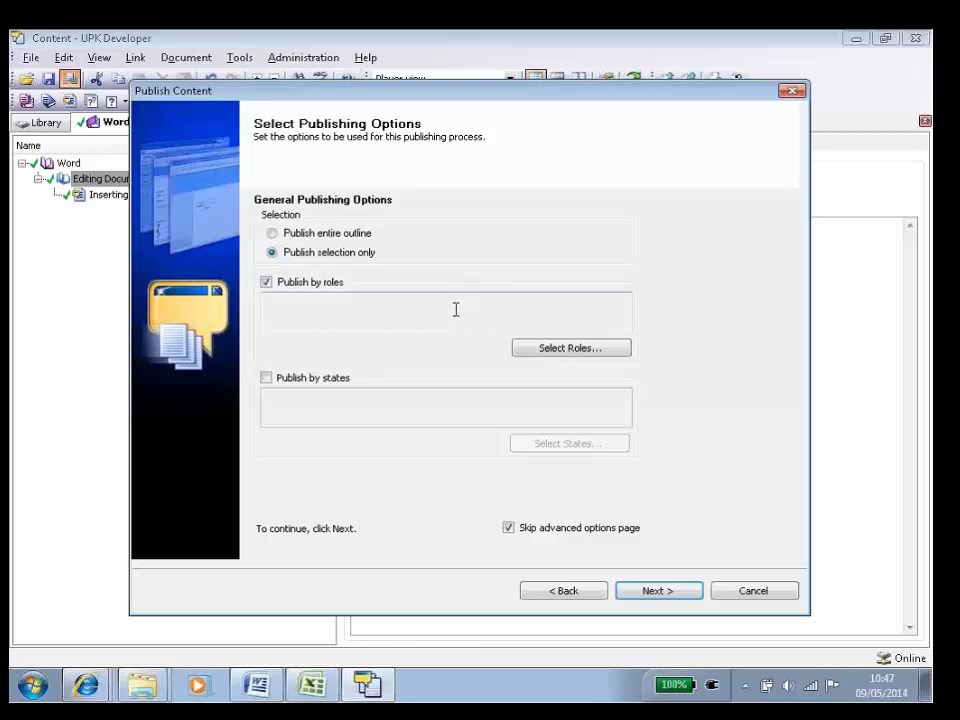
{"action": "left_click", "coordinate": [266, 284]}
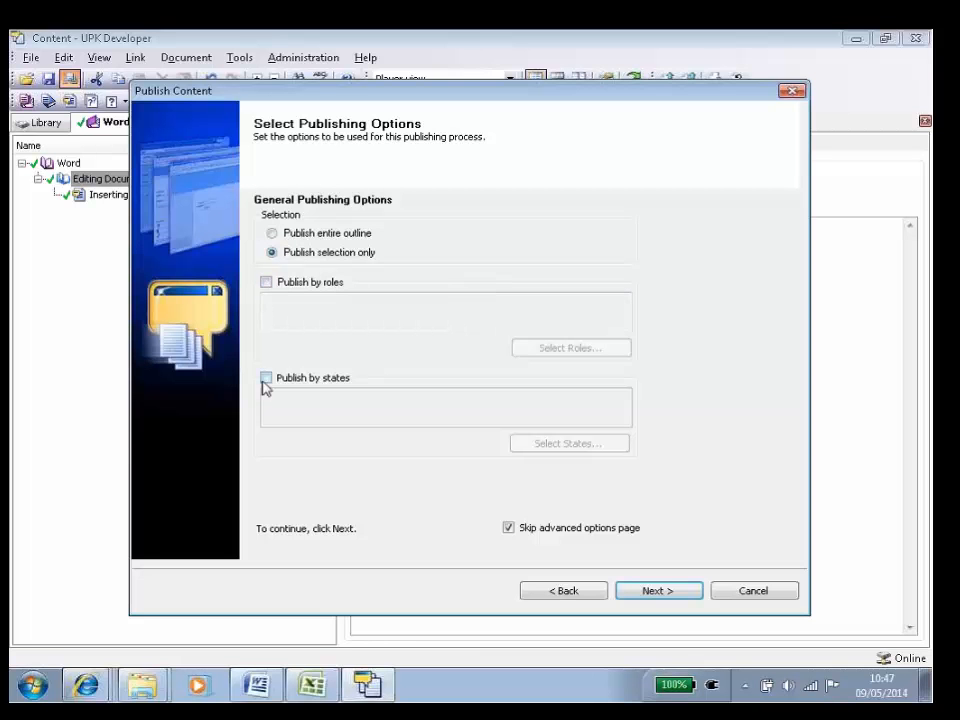
{"action": "left_click", "coordinate": [266, 380]}
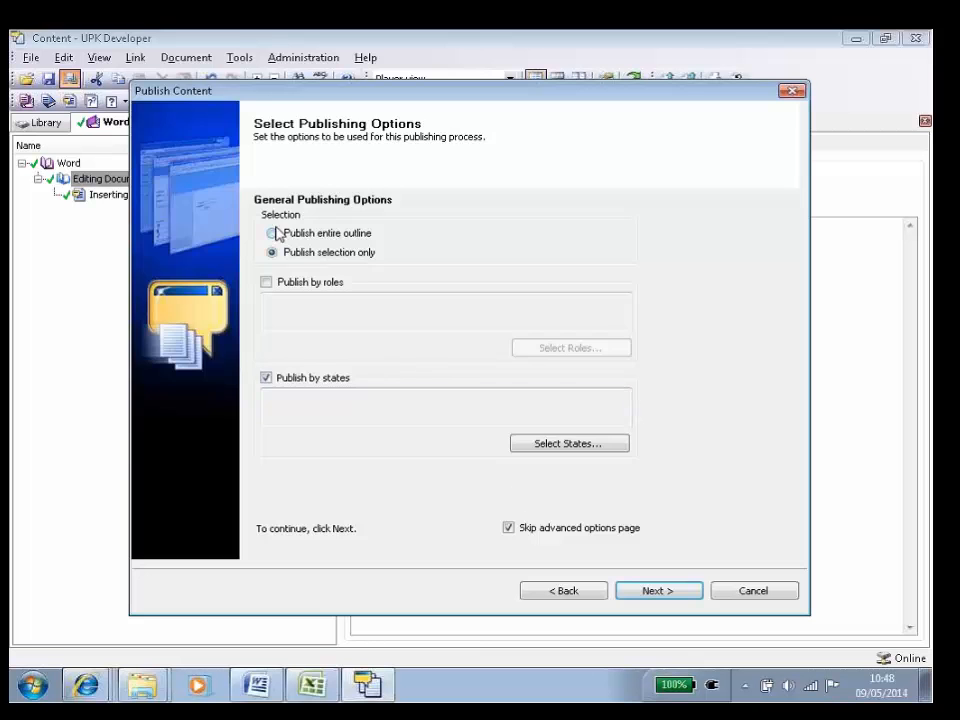
{"action": "left_click", "coordinate": [658, 591]}
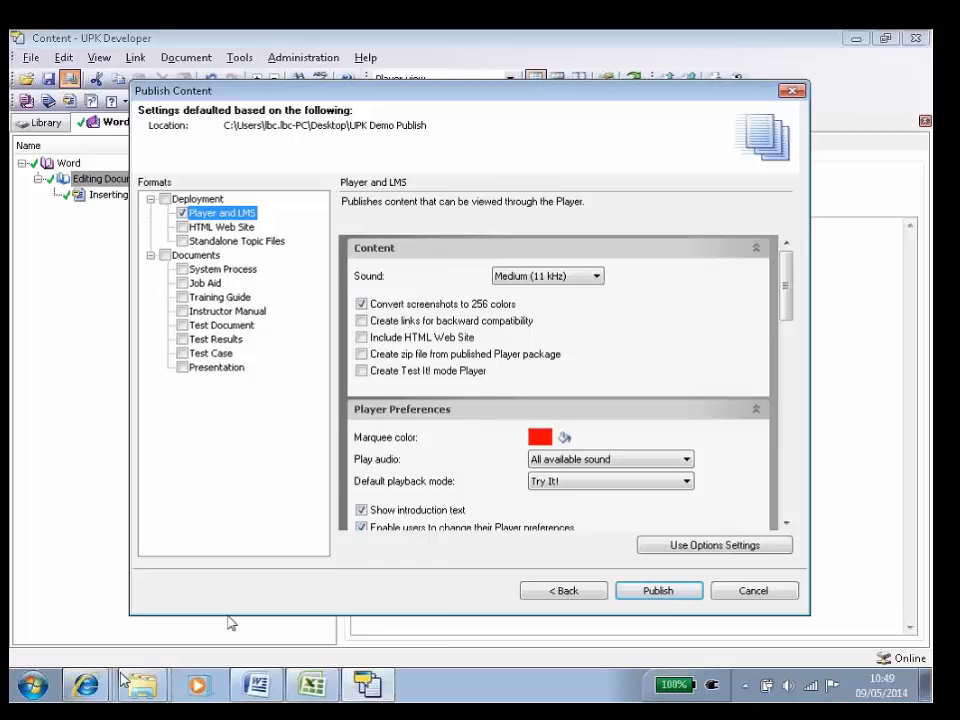
Switch to the UPK - Word player in Internet Explorer and try to open Inserting Images under Editing Documents
{"action": "mouse_move", "coordinate": [90, 690]}
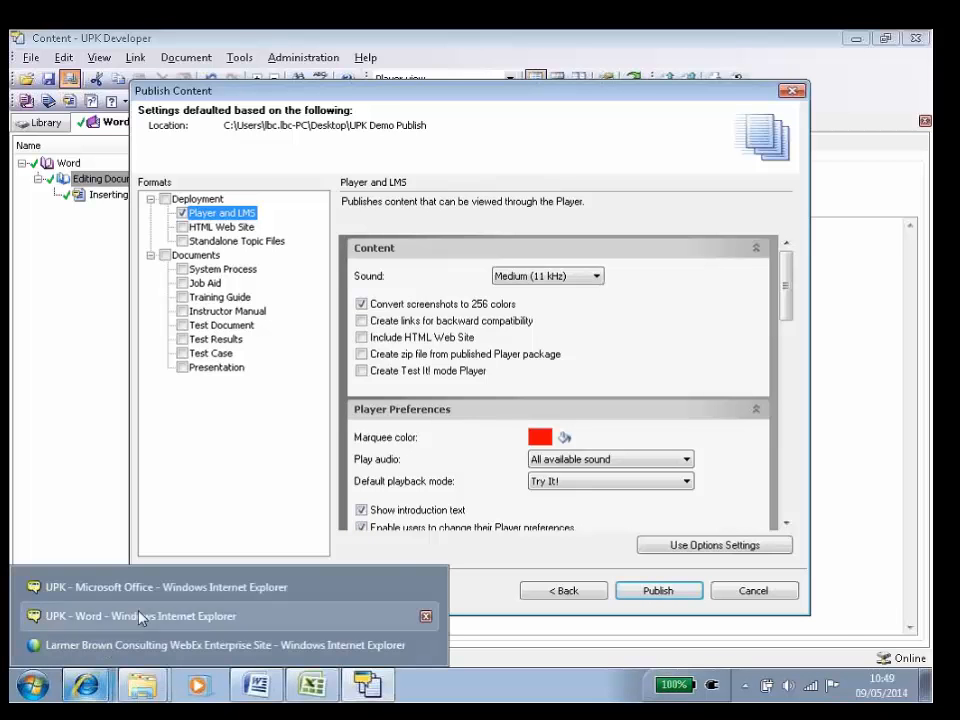
{"action": "left_click", "coordinate": [107, 616]}
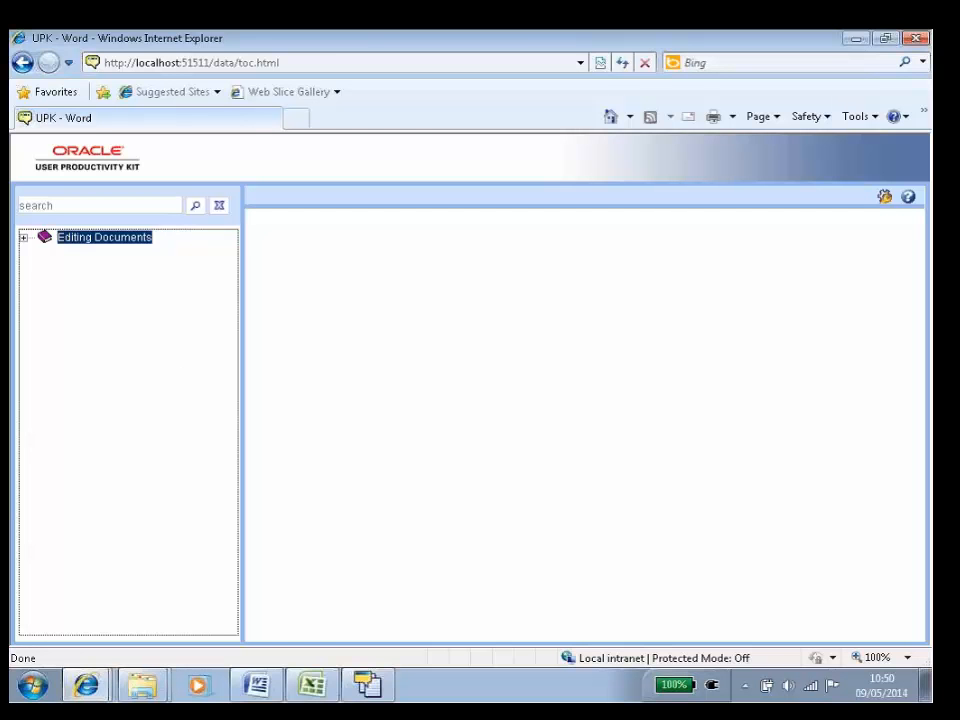
{"action": "left_click", "coordinate": [23, 238]}
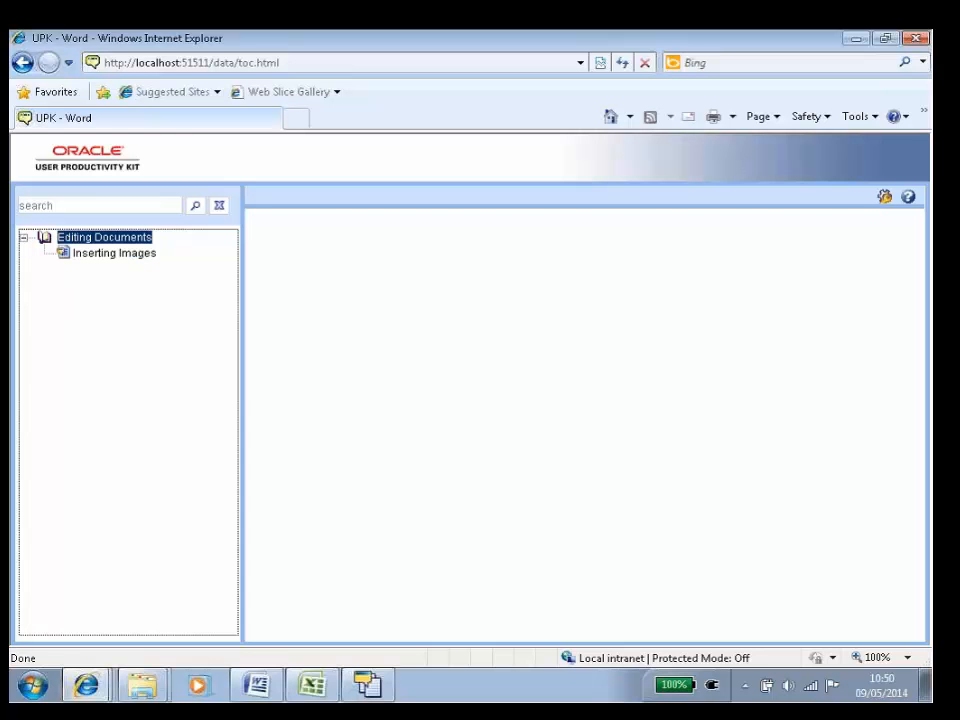
{"action": "left_click", "coordinate": [72, 256]}
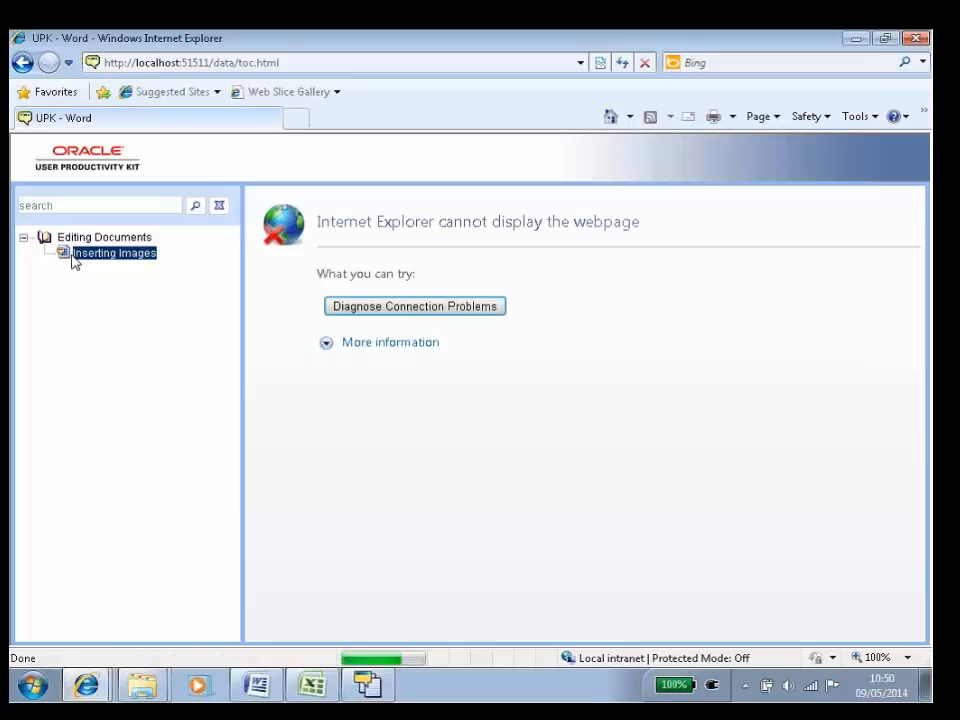
{"action": "left_click", "coordinate": [62, 245]}
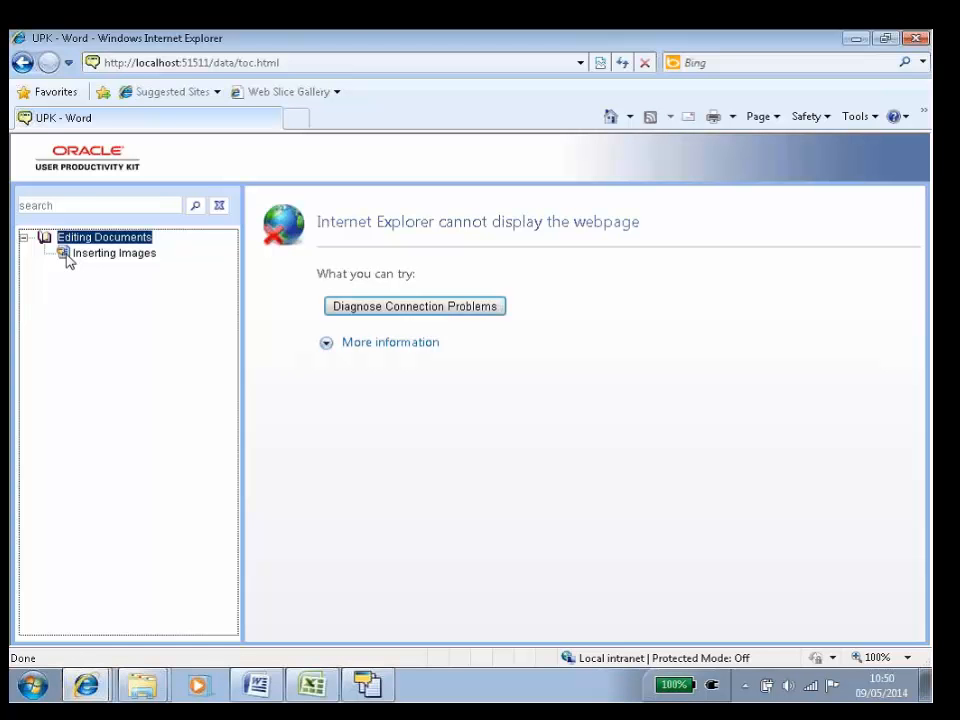
View the UPK - Microsoft Office player window and return to the UPK - Word player
{"action": "mouse_move", "coordinate": [87, 686]}
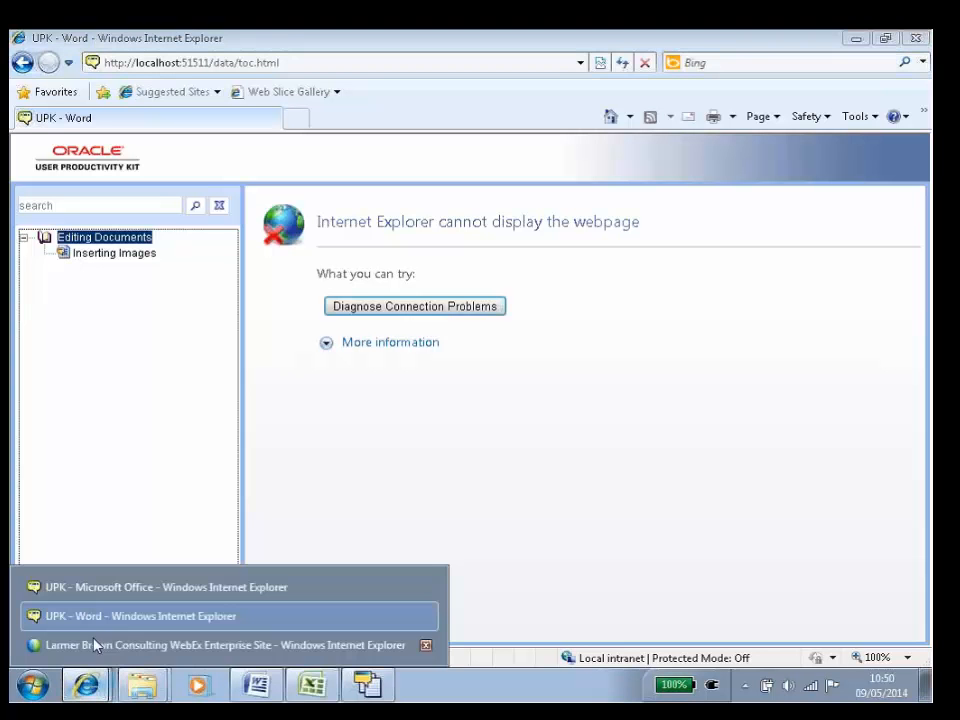
{"action": "left_click", "coordinate": [100, 592]}
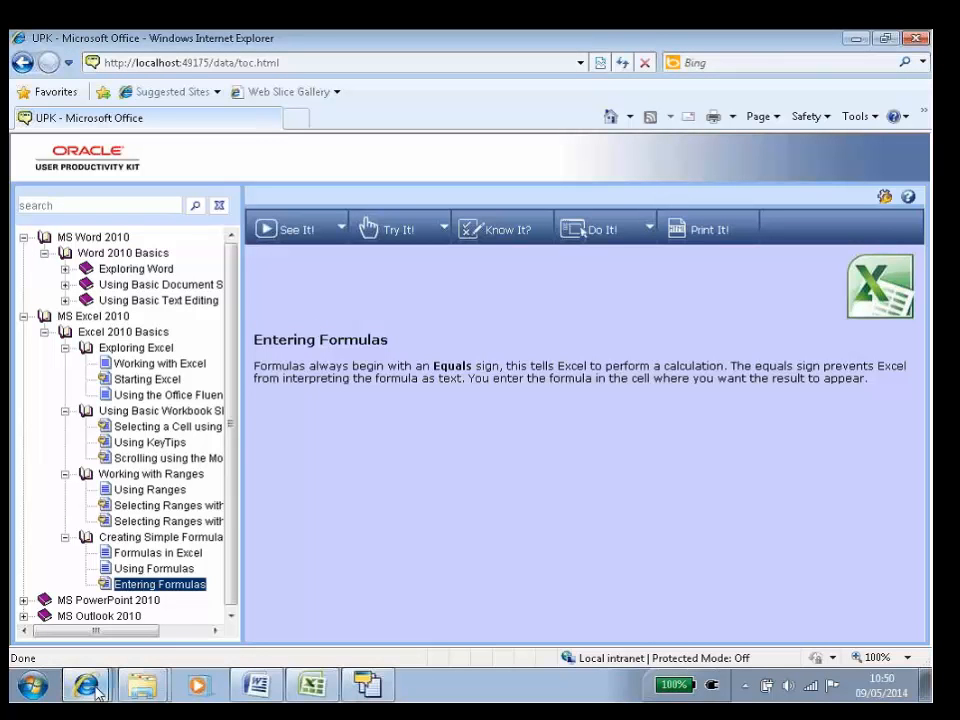
{"action": "mouse_move", "coordinate": [86, 684]}
{"action": "left_click", "coordinate": [128, 616]}
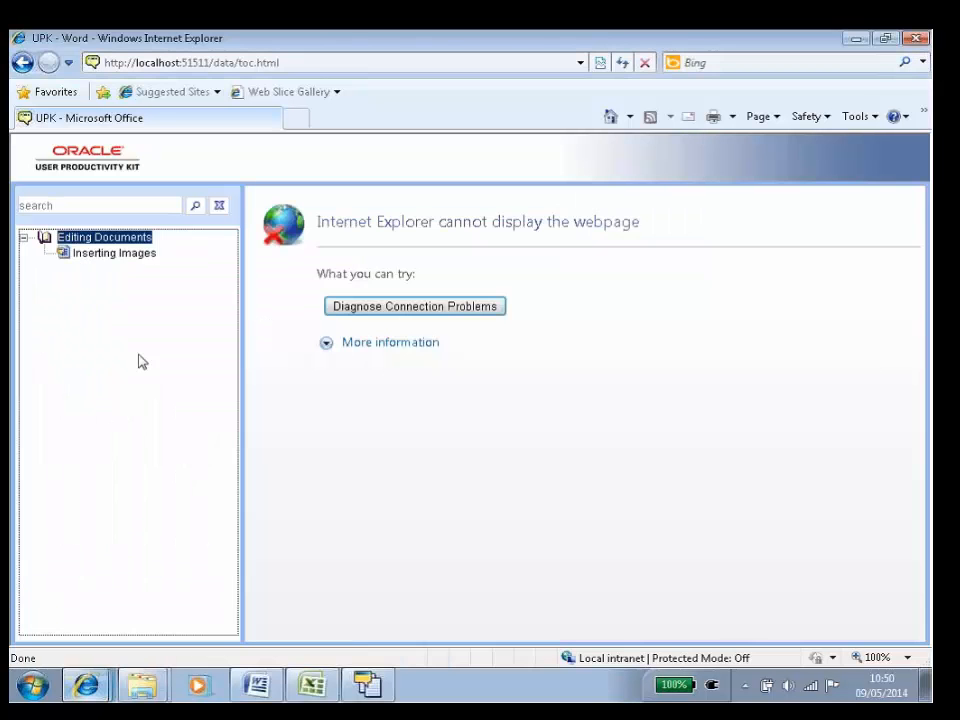